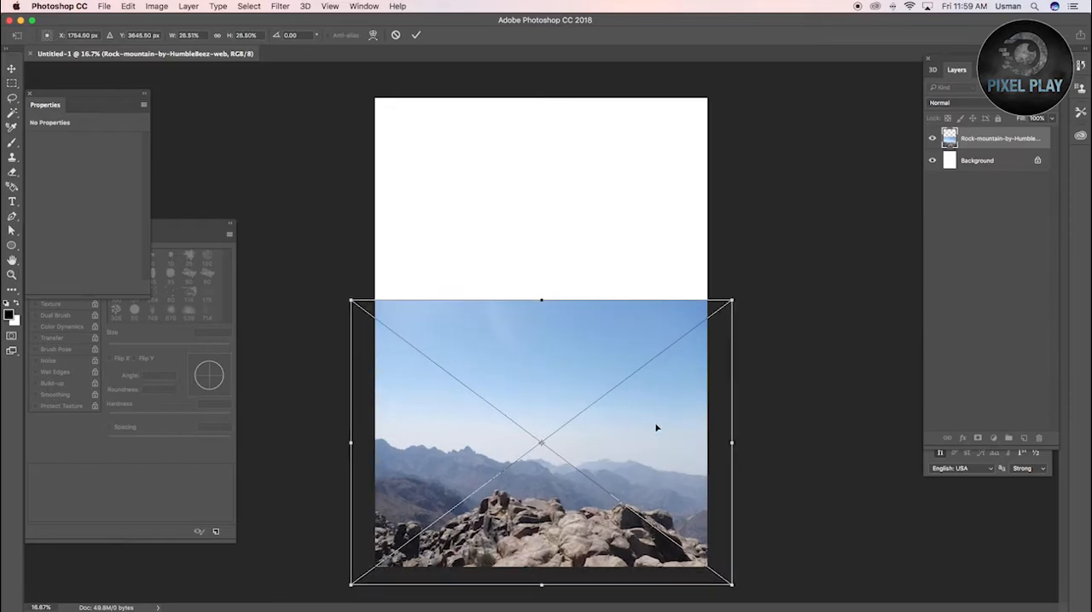
# Enlarge the placed rock mountain photo to about 4217 px wide and fit it over the lower part of the canvas
pyautogui.moveTo(731, 281); pyautogui.dragTo(741, 274)
pyautogui.moveTo(643, 432); pyautogui.dragTo(642, 425)
pyautogui.press('Return')
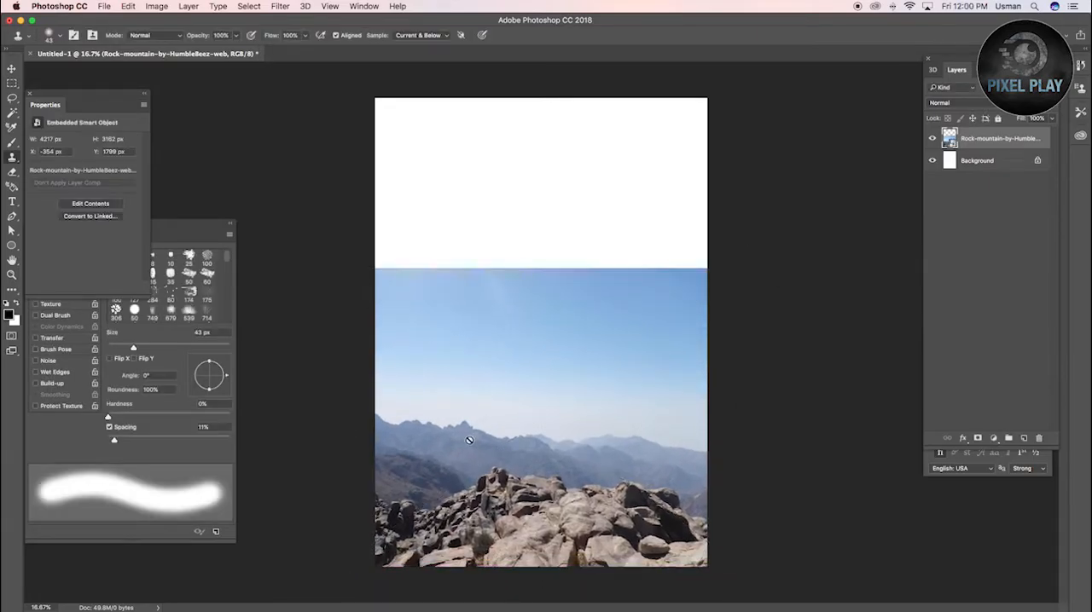
# Bring the storm-cloud sky photo into the composition and rotate it 90 degrees
pyautogui.press('super+Tab')
pyautogui.click(475, 370)
pyautogui.press('super+Tab')
pyautogui.moveTo(465, 338); pyautogui.dragTo(586, 344)
pyautogui.moveTo(639, 312); pyautogui.dragTo(603, 317)
pyautogui.moveTo(710, 109); pyautogui.dragTo(773, 458)
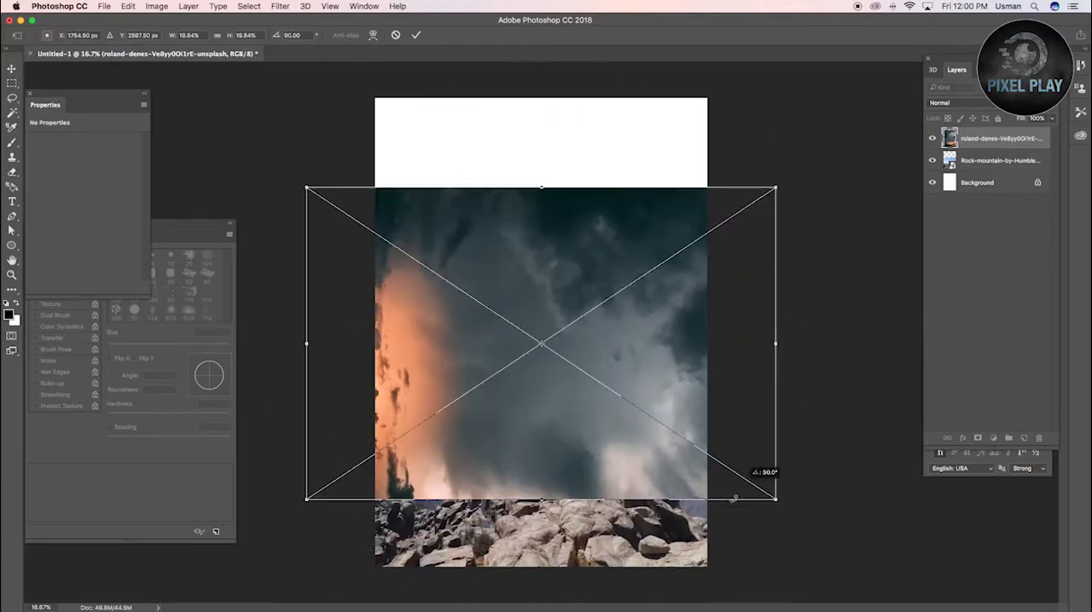
# Enlarge the sky photo to about 6373 px wide and position it over the upper canvas down to the mountains
pyautogui.moveTo(776, 183); pyautogui.dragTo(911, 99)
pyautogui.moveTo(614, 324)
pyautogui.mouseDown()
pyautogui.moveTo(586, 328)
pyautogui.moveTo(598, 295)
pyautogui.moveTo(614, 299)
pyautogui.mouseUp()
pyautogui.press('Return')
# Add a layer mask to the sky and hide its lower part with a large soft black brush to reveal the mountains
pyautogui.press('s')
pyautogui.press('v')
pyautogui.click(978, 438)
pyautogui.press('b')
pyautogui.moveTo(687, 483)
pyautogui.mouseDown()
pyautogui.moveTo(421, 498)
pyautogui.moveTo(326, 496)
pyautogui.moveTo(394, 468)
pyautogui.moveTo(484, 478)
pyautogui.moveTo(403, 460)
pyautogui.moveTo(518, 471)
pyautogui.moveTo(507, 464)
pyautogui.moveTo(742, 453)
pyautogui.mouseUp()
pyautogui.press(']')
pyautogui.press(']')
pyautogui.press(']')
pyautogui.press(']')
pyautogui.press(']')
pyautogui.press(']')
pyautogui.press(']')
pyautogui.press('super+z')
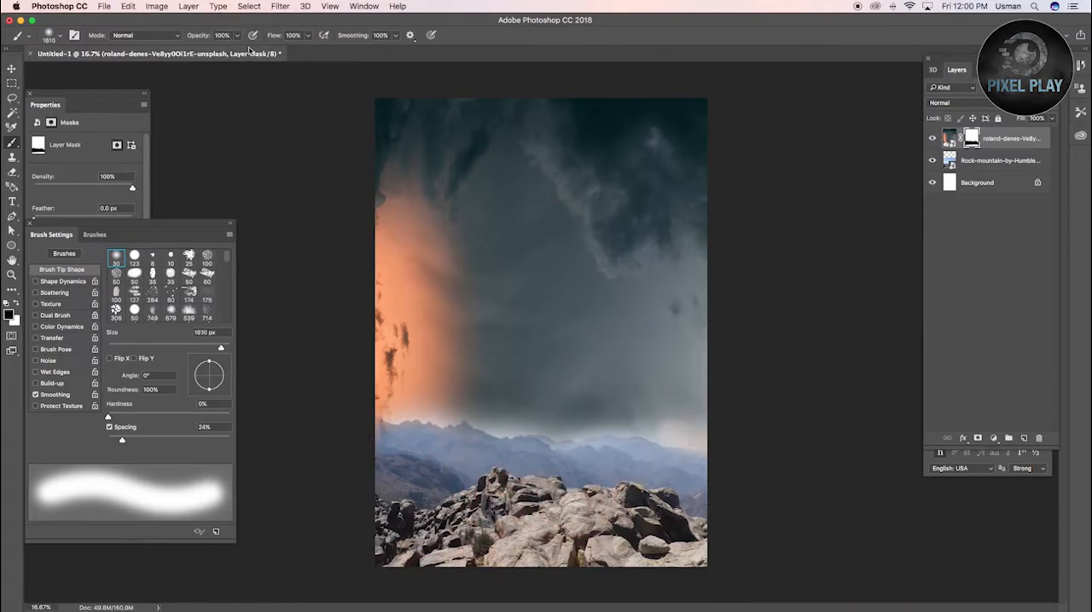
# Soften the sky mask's transition along the horizon with the brush at 20% opacity
pyautogui.moveTo(580, 424); pyautogui.dragTo(827, 440)
pyautogui.press('super+z')
pyautogui.write('20')
pyautogui.press('Return')
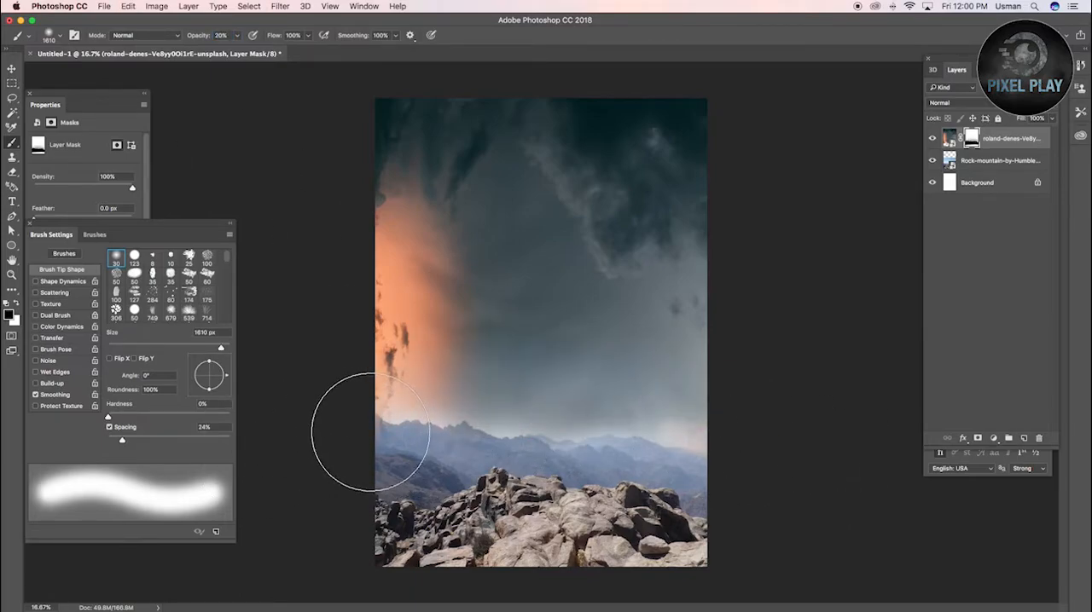
pyautogui.moveTo(607, 454)
pyautogui.mouseDown()
pyautogui.moveTo(784, 484)
pyautogui.moveTo(739, 457)
pyautogui.moveTo(430, 449)
pyautogui.moveTo(749, 450)
pyautogui.moveTo(709, 435)
pyautogui.moveTo(507, 434)
pyautogui.mouseUp()
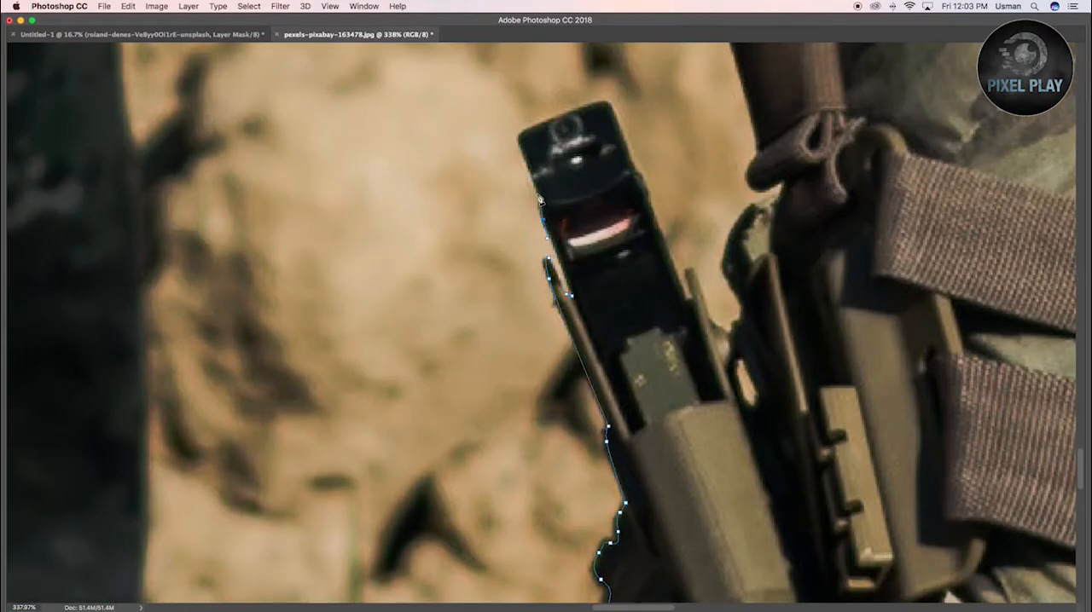
# Trace the soldiers' outline in pexels-pixabay-163478.jpg with the Pen tool, following the edges of the gun sight and camouflage gear
pyautogui.click(615, 118)
pyautogui.click(637, 172)
pyautogui.click(644, 177)
pyautogui.click(652, 215)
pyautogui.click(664, 244)
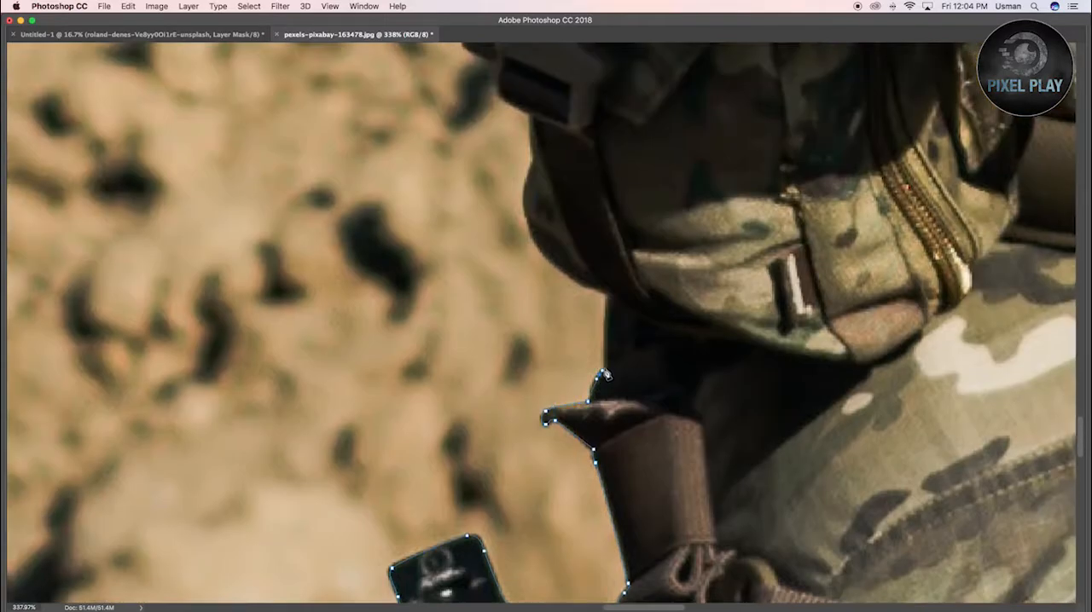
pyautogui.click(609, 294)
pyautogui.click(574, 282)
pyautogui.click(538, 253)
pyautogui.click(528, 223)
pyautogui.click(512, 293)
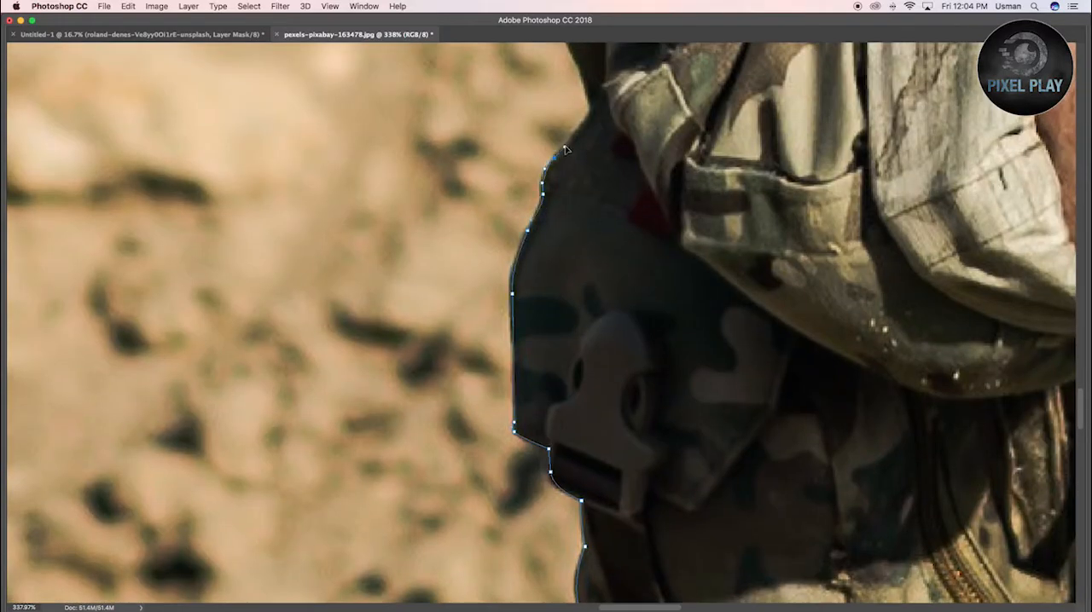
pyautogui.click(546, 466)
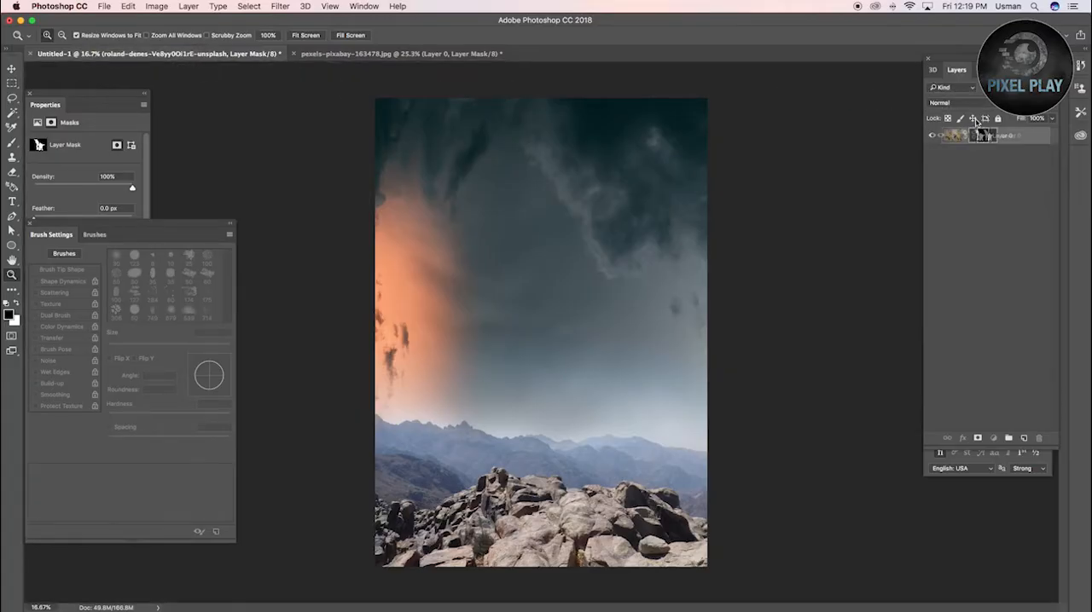
# Duplicate the masked soldiers layer from pexels-pixabay-163478.jpg into the Untitled-1 document, directly above the sky layer
pyautogui.moveTo(978, 135); pyautogui.dragTo(980, 163)
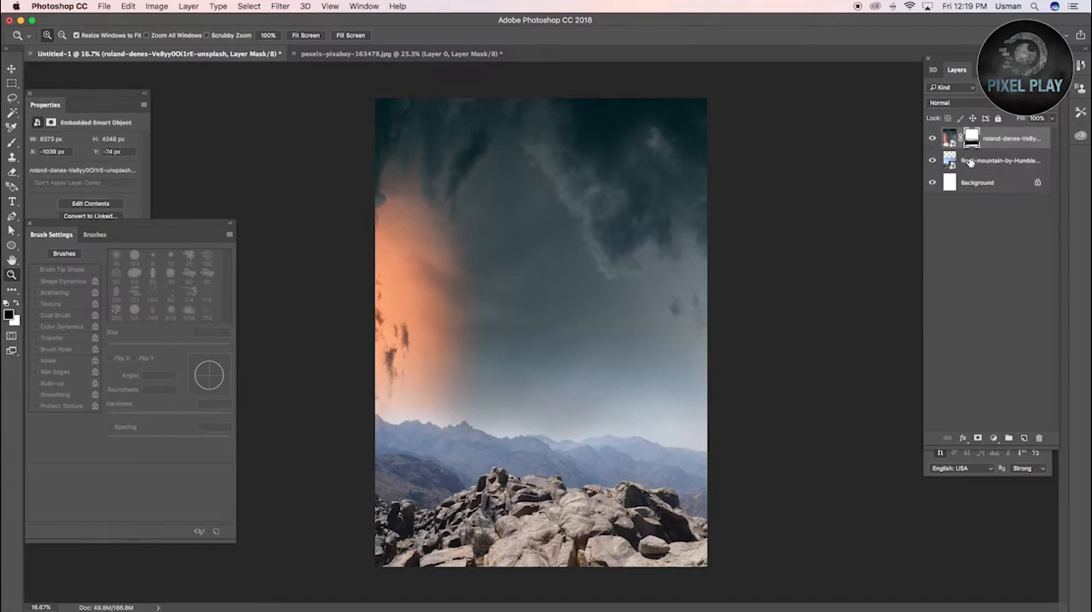
pyautogui.click(969, 162)
pyautogui.click(987, 141)
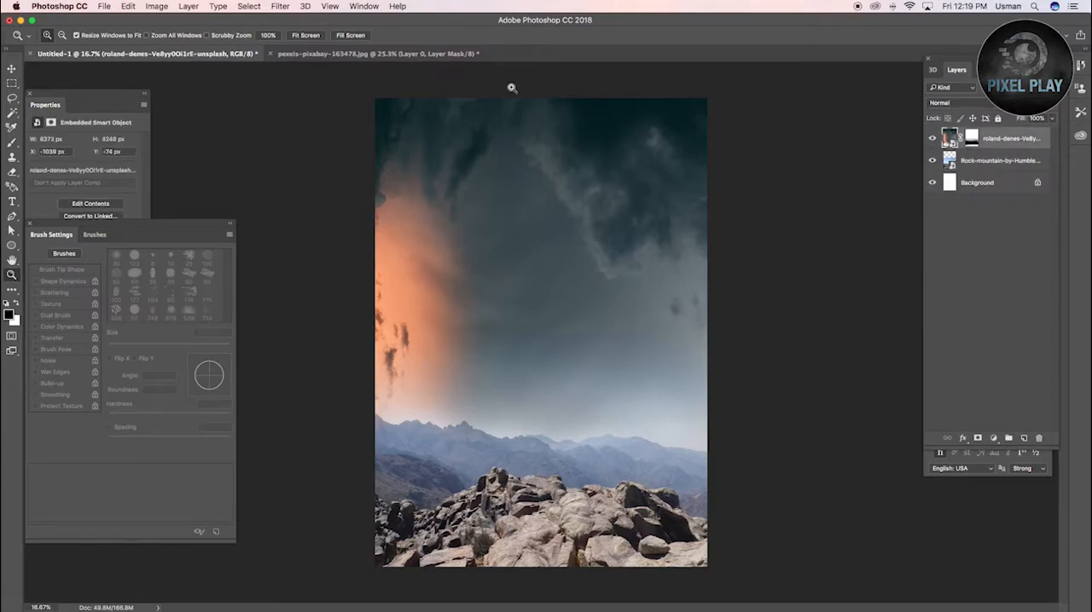
pyautogui.click(424, 55)
pyautogui.rightClick(1005, 136)
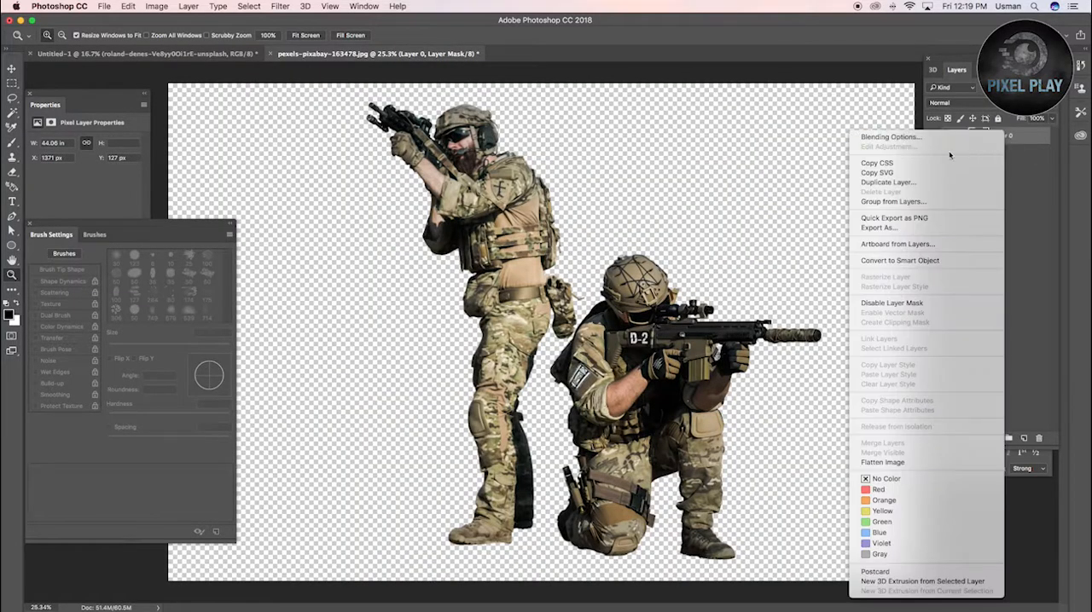
pyautogui.click(888, 182)
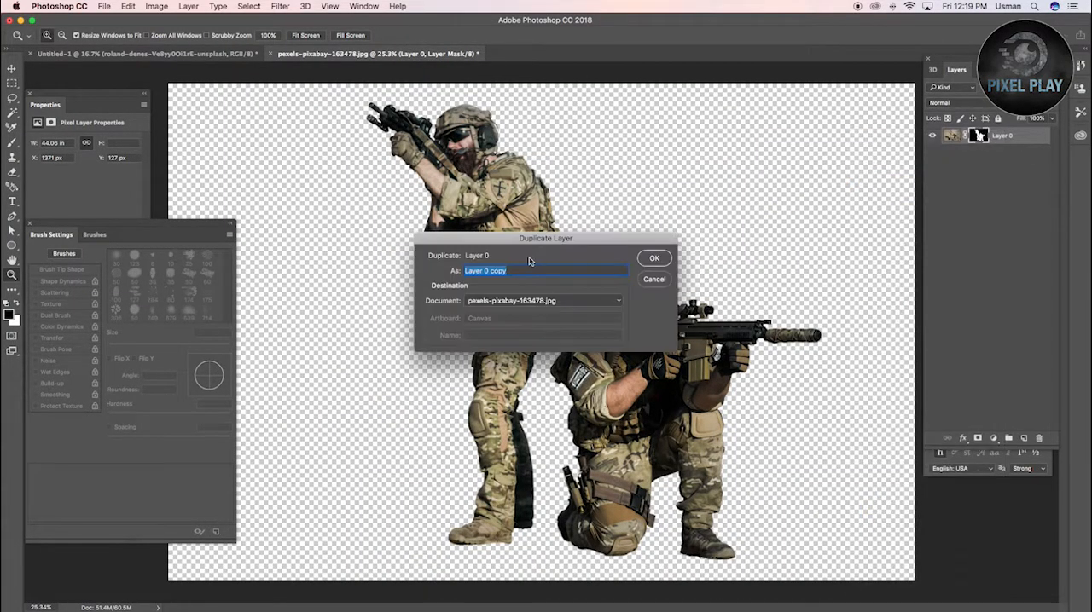
pyautogui.click(473, 298)
pyautogui.click(484, 288)
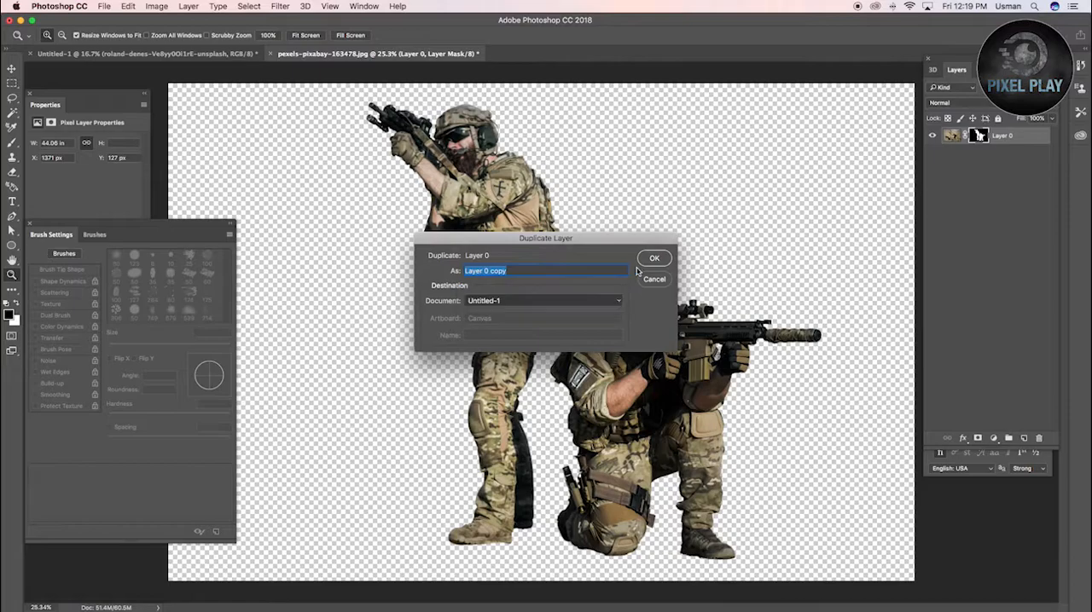
pyautogui.click(654, 258)
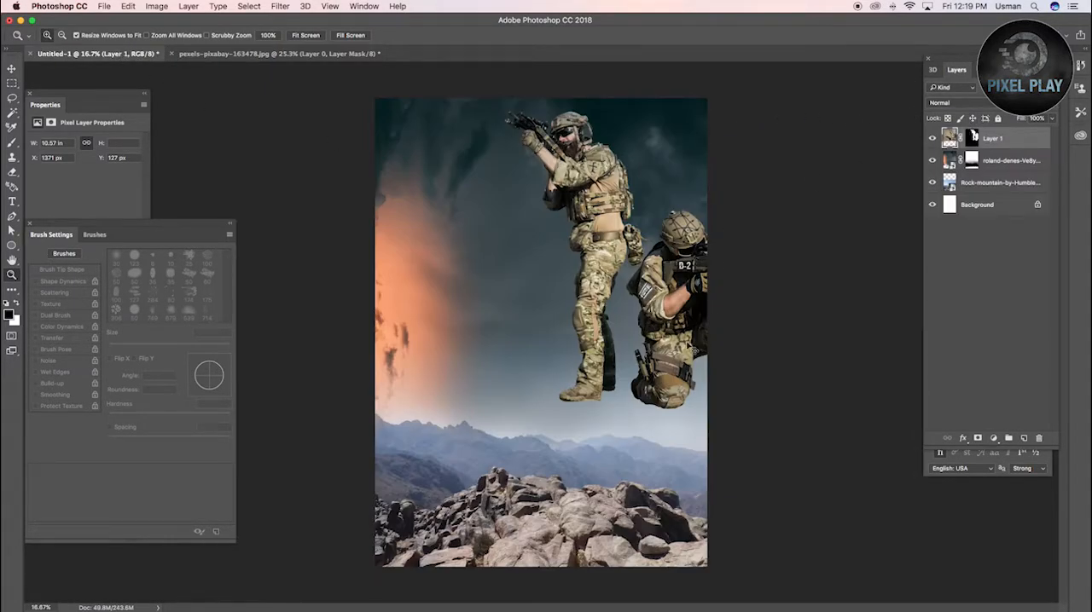
# Move the soldiers down onto the rocks and scale them down slightly so both fit inside the canvas
pyautogui.press('super+t')
pyautogui.moveTo(585, 226); pyautogui.dragTo(512, 346)
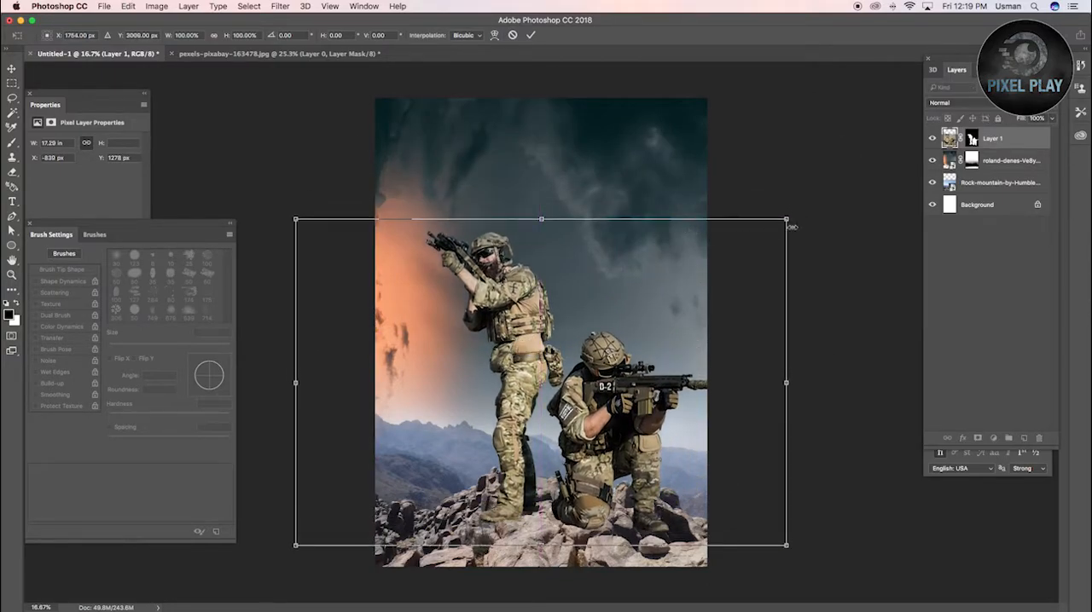
pyautogui.moveTo(634, 359); pyautogui.dragTo(611, 358)
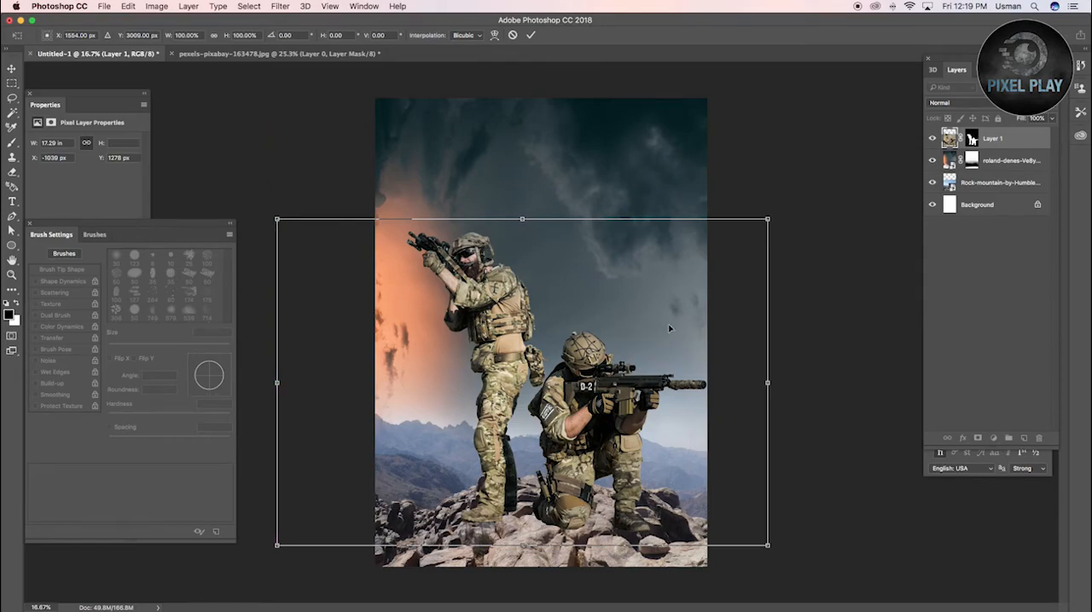
pyautogui.moveTo(761, 218); pyautogui.dragTo(737, 239)
pyautogui.moveTo(558, 350); pyautogui.dragTo(560, 371)
pyautogui.press('Return')
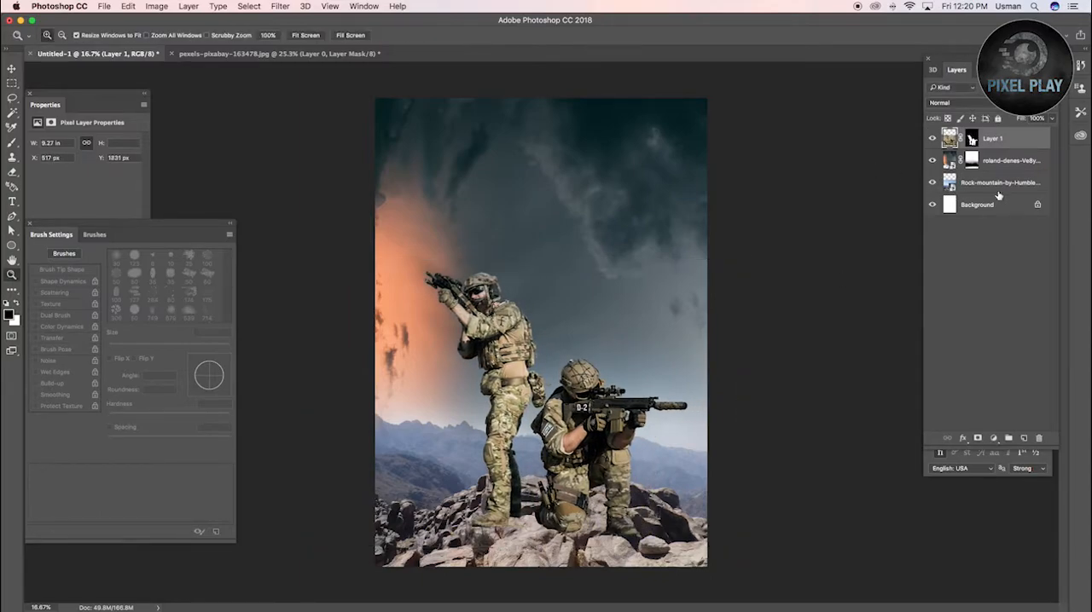
# Scale the rock mountain layer to about 30.31% and shift it left beneath the soldiers
pyautogui.click(998, 183)
pyautogui.press('super+t')
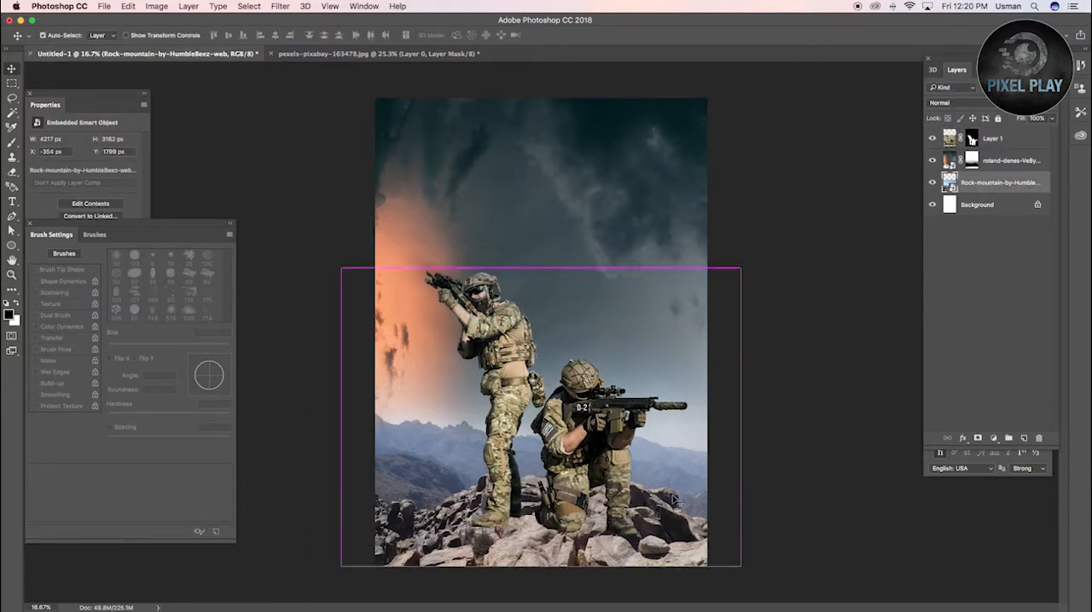
pyautogui.moveTo(336, 573); pyautogui.dragTo(305, 594)
pyautogui.moveTo(431, 518)
pyautogui.mouseDown()
pyautogui.moveTo(434, 495)
pyautogui.moveTo(440, 518)
pyautogui.mouseUp()
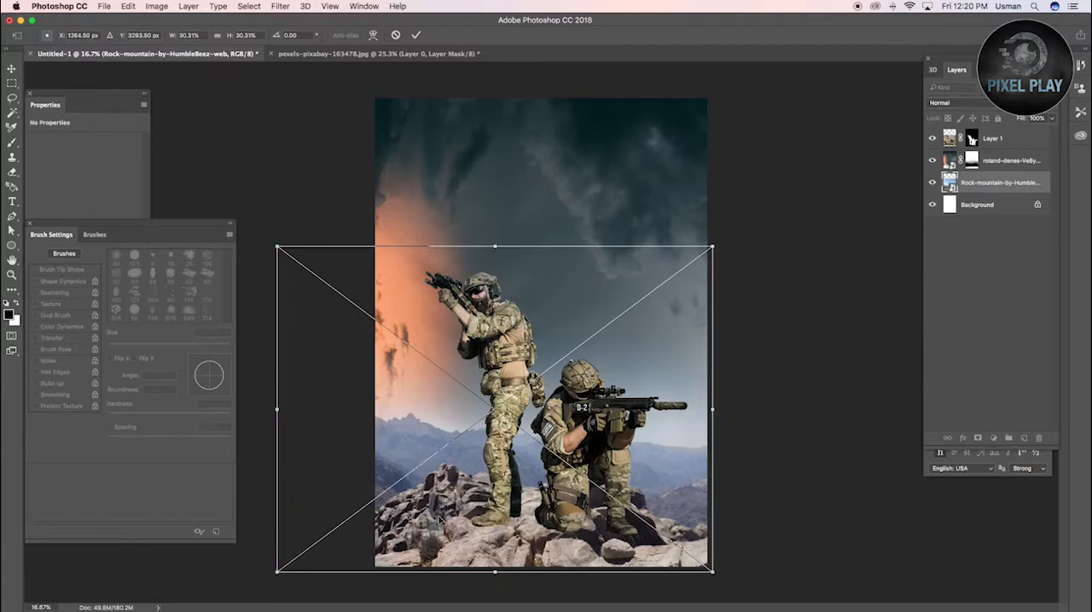
pyautogui.press('Return')
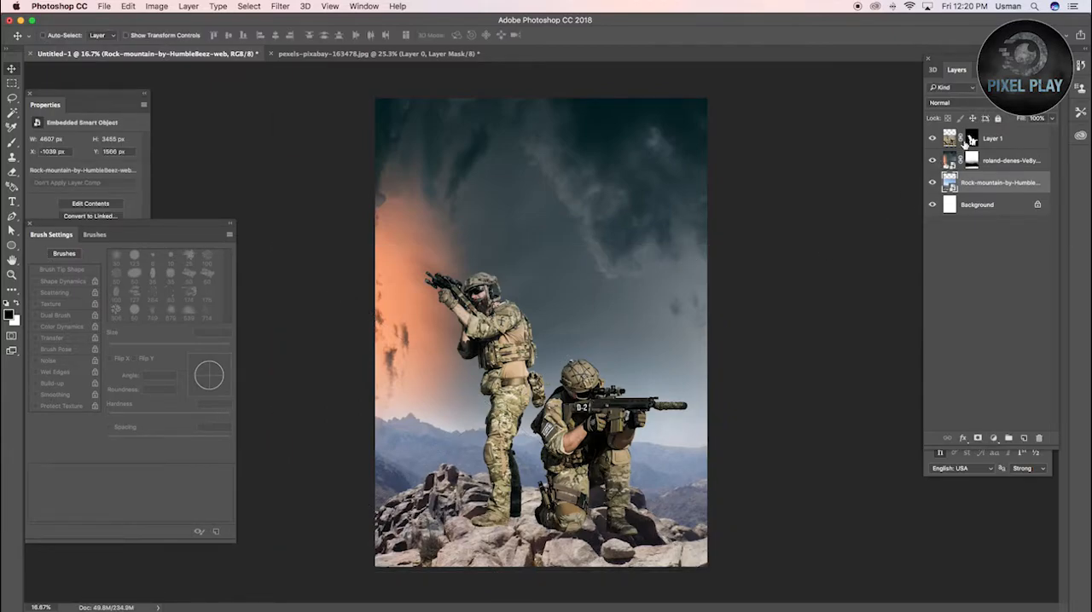
# Enlarge the soldiers layer by about 105.6% and reposition it so the boots and knee rest on the rocks
pyautogui.click(1021, 138)
pyautogui.moveTo(582, 387); pyautogui.dragTo(577, 398)
pyautogui.moveTo(577, 319)
pyautogui.mouseDown()
pyautogui.moveTo(577, 282)
pyautogui.moveTo(579, 301)
pyautogui.mouseUp()
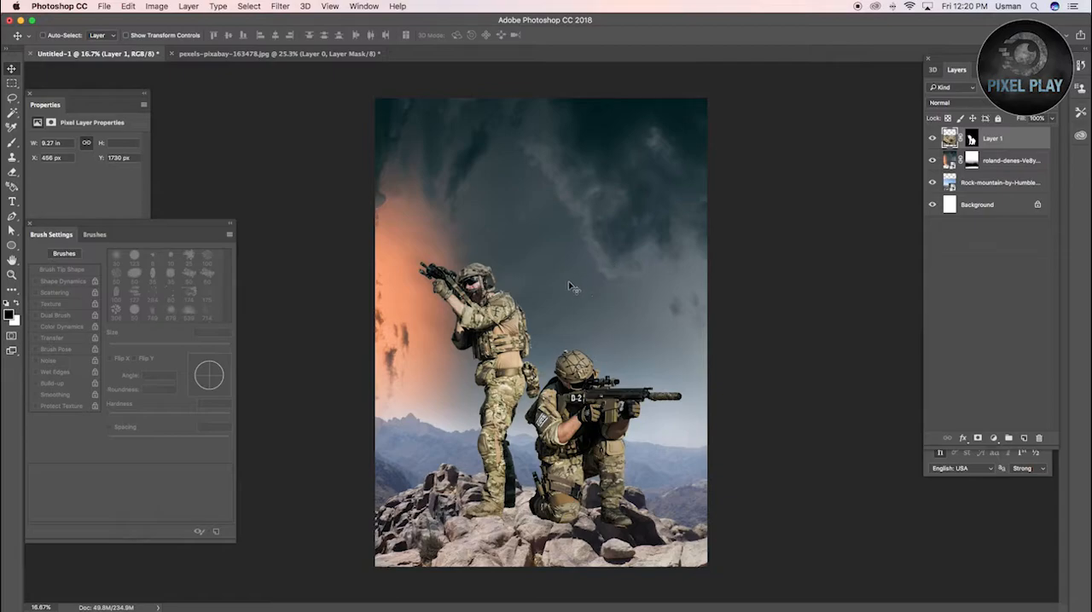
pyautogui.press('super+t')
pyautogui.moveTo(312, 249); pyautogui.dragTo(285, 238)
pyautogui.moveTo(736, 238); pyautogui.dragTo(739, 233)
pyautogui.moveTo(658, 369); pyautogui.dragTo(658, 395)
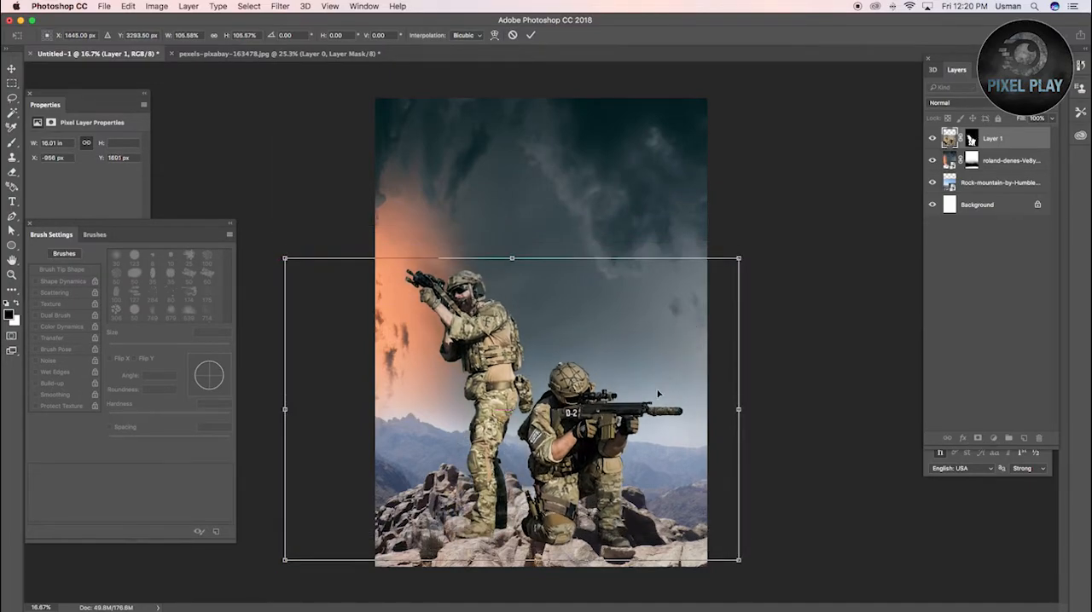
pyautogui.press('Return')
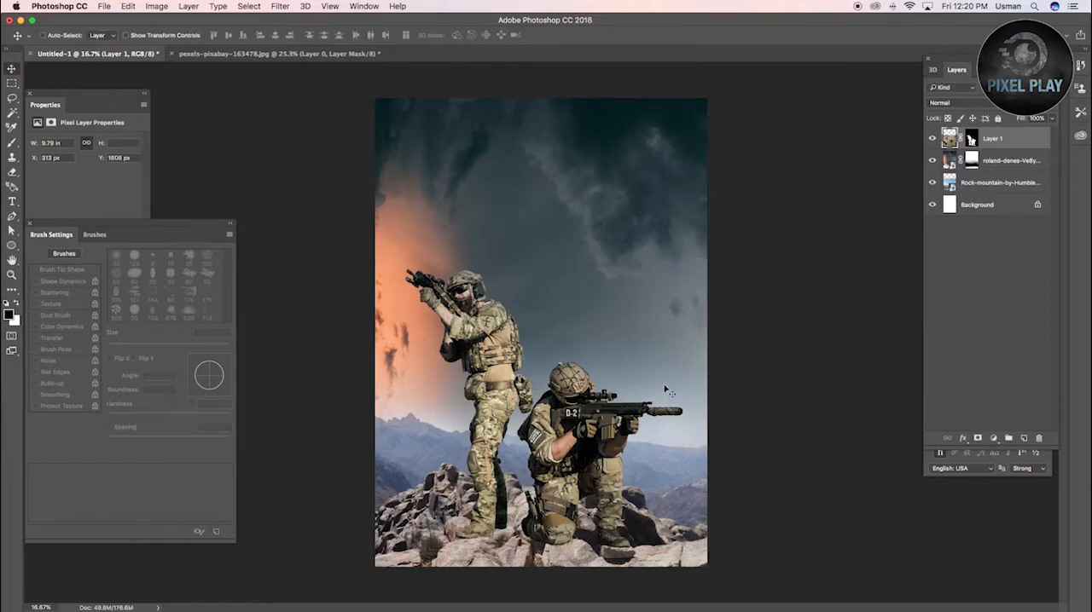
# Create a new layer below the soldiers and flatten the soft brush tip to 20% roundness
pyautogui.press('z')
pyautogui.click(1033, 160)
pyautogui.click(1024, 439)
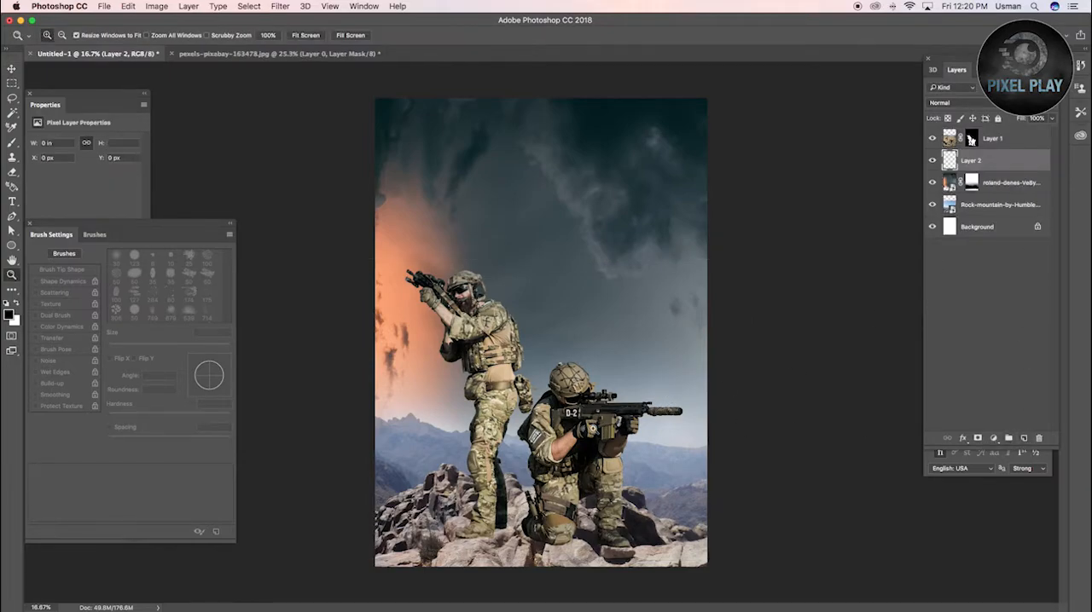
pyautogui.moveTo(373, 424); pyautogui.dragTo(629, 549)
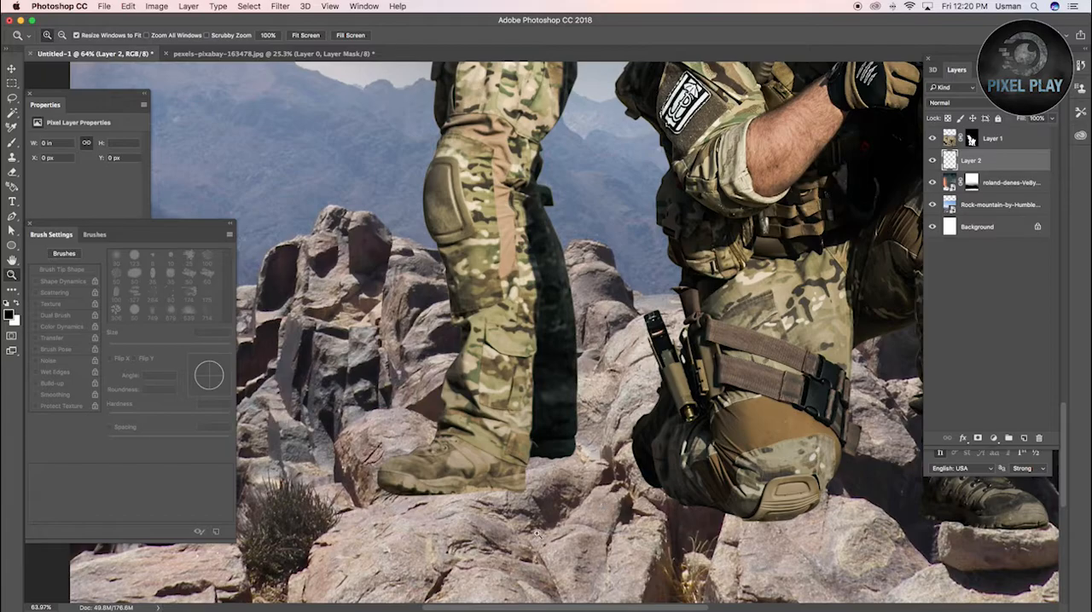
pyautogui.press('b')
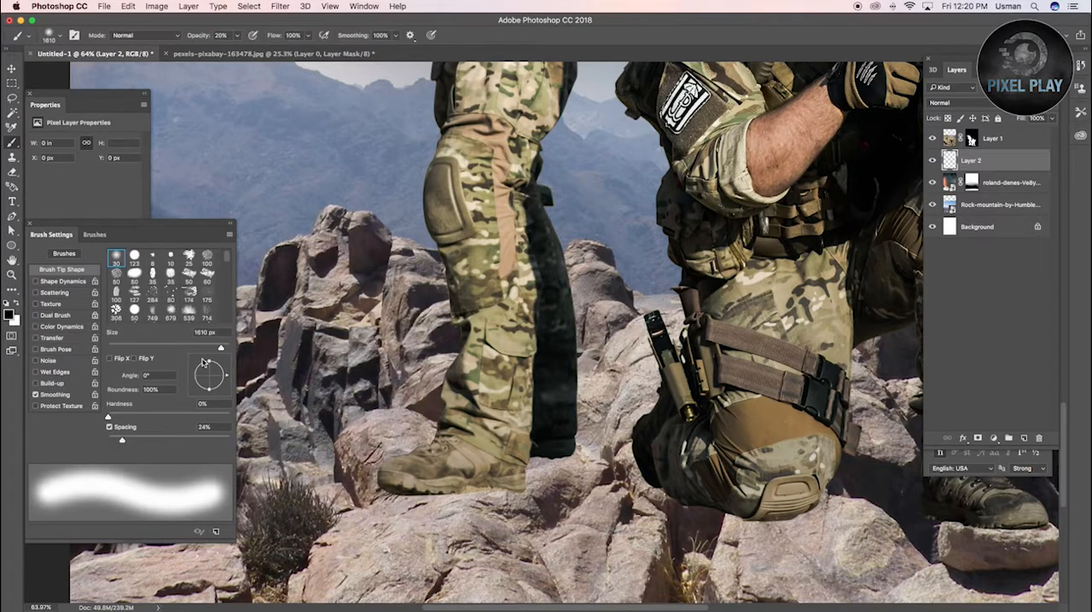
pyautogui.moveTo(209, 363); pyautogui.dragTo(209, 372)
# Paint black contact shadows at 100% opacity under the soldiers' boots and the kneeling soldier's knee
pyautogui.moveTo(565, 481)
pyautogui.mouseDown()
pyautogui.moveTo(358, 485)
pyautogui.moveTo(517, 492)
pyautogui.mouseUp()
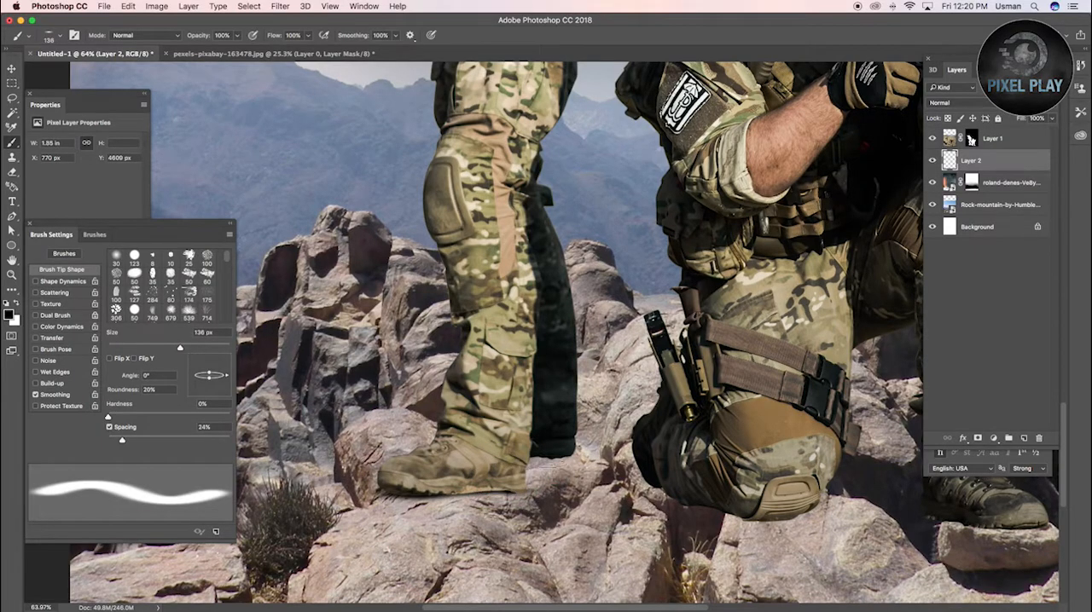
pyautogui.moveTo(552, 458); pyautogui.dragTo(555, 457)
pyautogui.moveTo(763, 502)
pyautogui.mouseDown()
pyautogui.moveTo(777, 502)
pyautogui.moveTo(772, 520)
pyautogui.moveTo(789, 512)
pyautogui.mouseUp()
pyautogui.moveTo(698, 492); pyautogui.dragTo(660, 490)
pyautogui.moveTo(657, 489); pyautogui.dragTo(665, 489)
pyautogui.press('space')
pyautogui.moveTo(817, 505); pyautogui.dragTo(576, 504)
pyautogui.moveTo(774, 527); pyautogui.dragTo(712, 517)
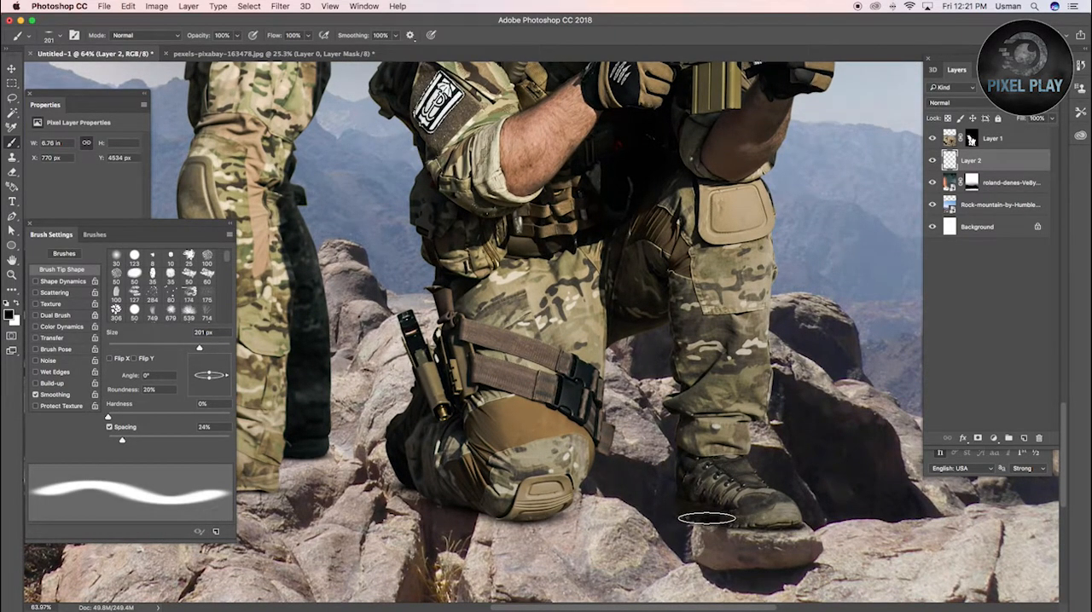
# Add another layer above the contact shadows and set the brush to about 879 px with 30% roundness
pyautogui.click(1025, 439)
pyautogui.moveTo(638, 411); pyautogui.dragTo(730, 411)
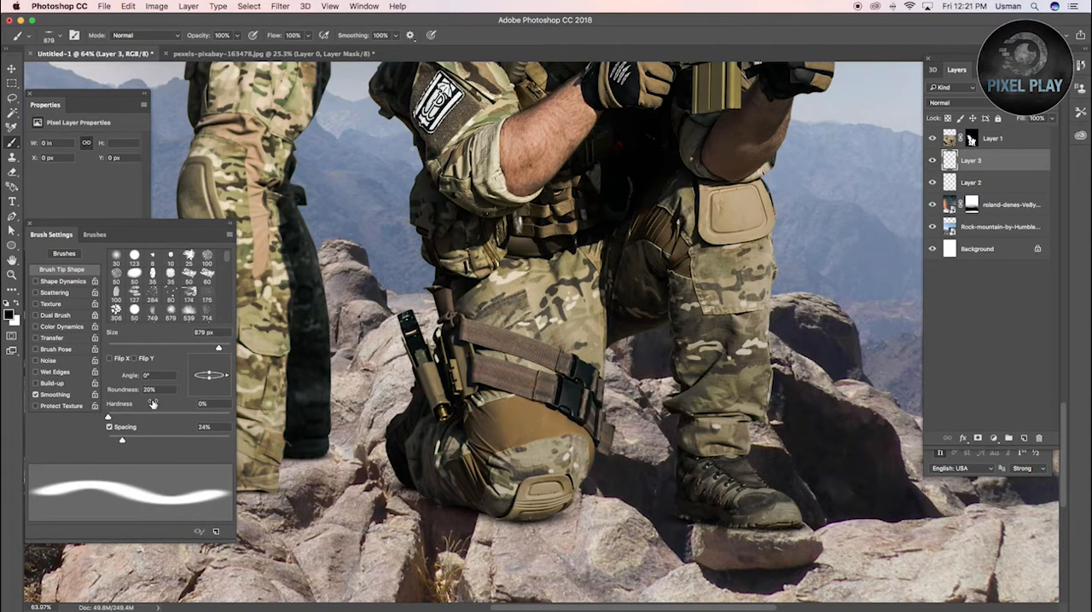
pyautogui.write('30')
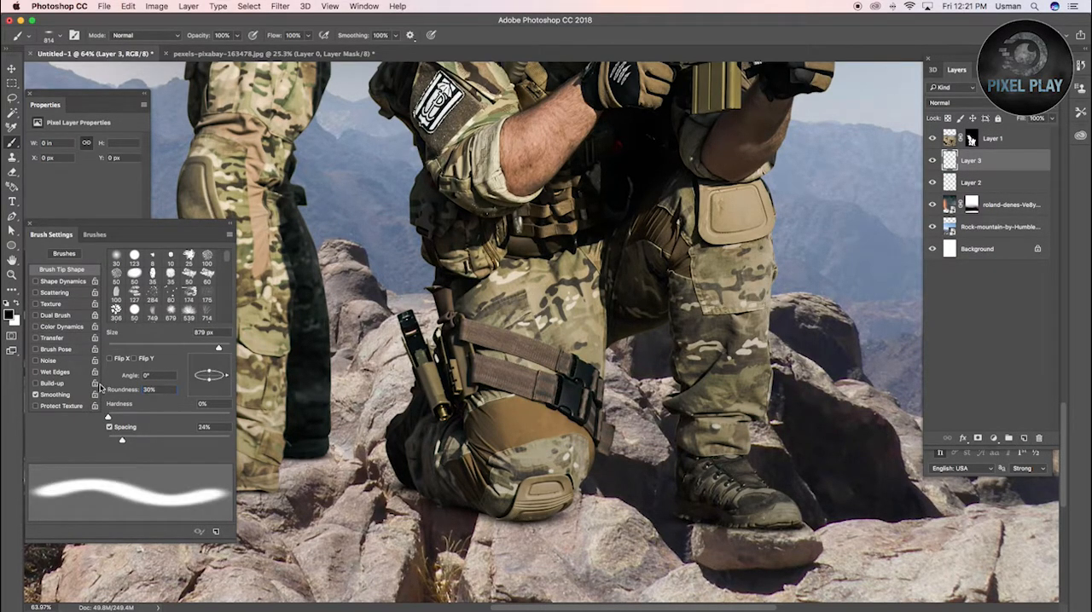
# Paint broad, soft black shadows at 50% opacity on the rocks beneath and between both soldiers
pyautogui.moveTo(712, 517); pyautogui.dragTo(695, 516)
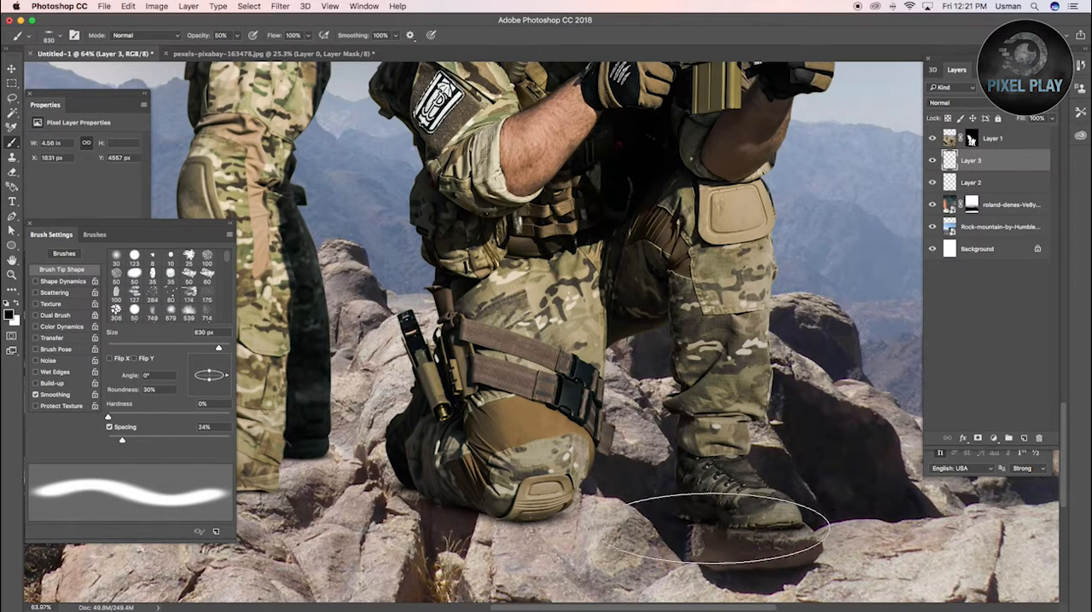
pyautogui.scroll(-5, 563, 516)
pyautogui.moveTo(580, 512); pyautogui.dragTo(611, 512)
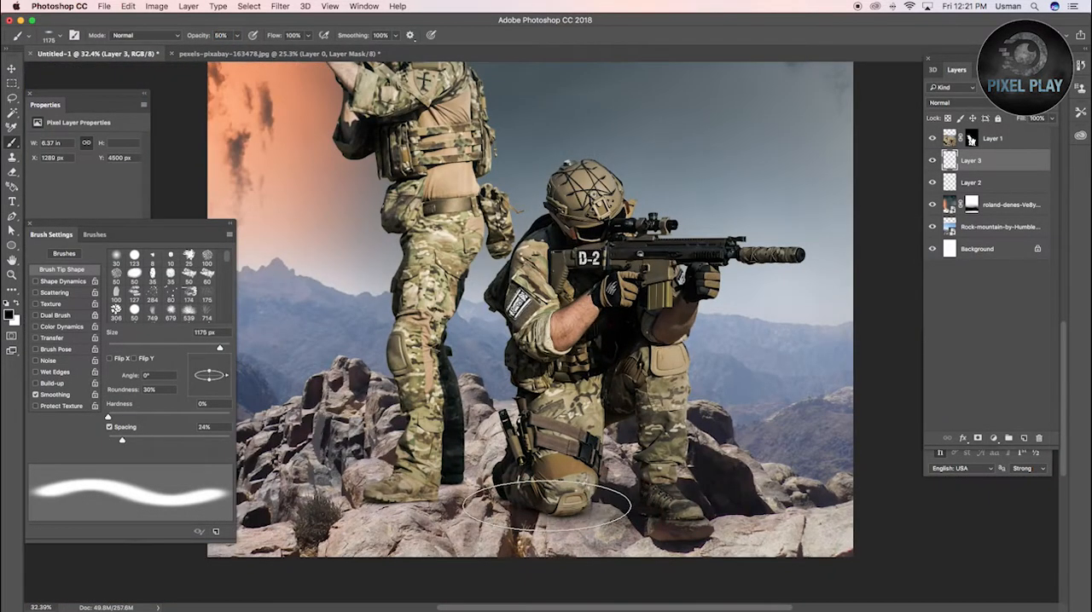
pyautogui.click(546, 517)
pyautogui.click(435, 503)
pyautogui.moveTo(460, 498)
pyautogui.mouseDown()
pyautogui.moveTo(432, 500)
pyautogui.moveTo(441, 487)
pyautogui.moveTo(499, 477)
pyautogui.mouseUp()
pyautogui.click(504, 476)
pyautogui.moveTo(588, 473); pyautogui.dragTo(595, 471)
pyautogui.click(590, 473)
pyautogui.press('super+z')
pyautogui.click(582, 510)
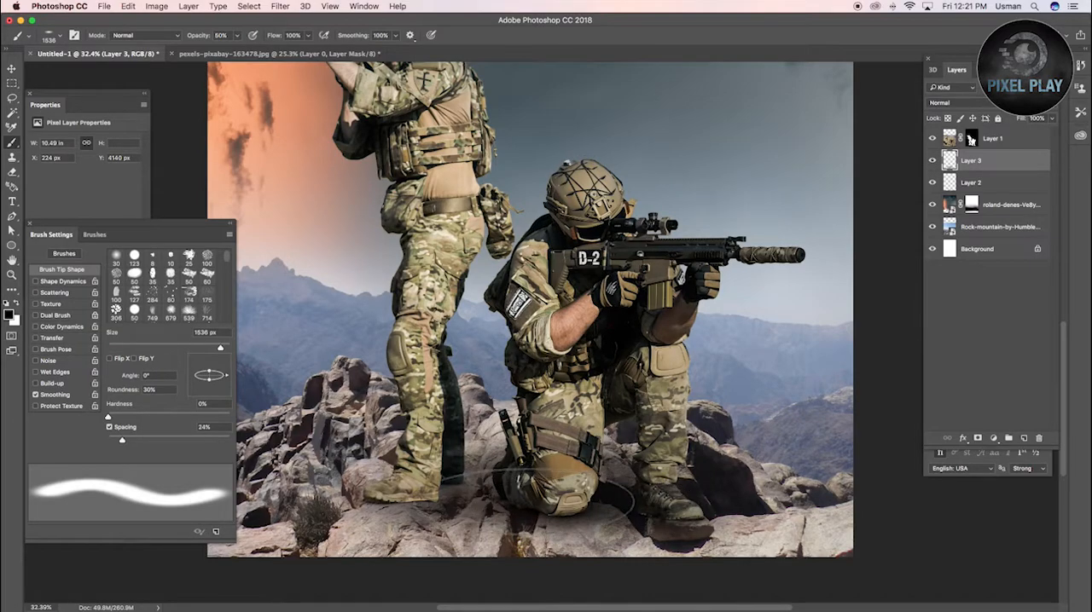
pyautogui.click(474, 500)
pyautogui.click(629, 486)
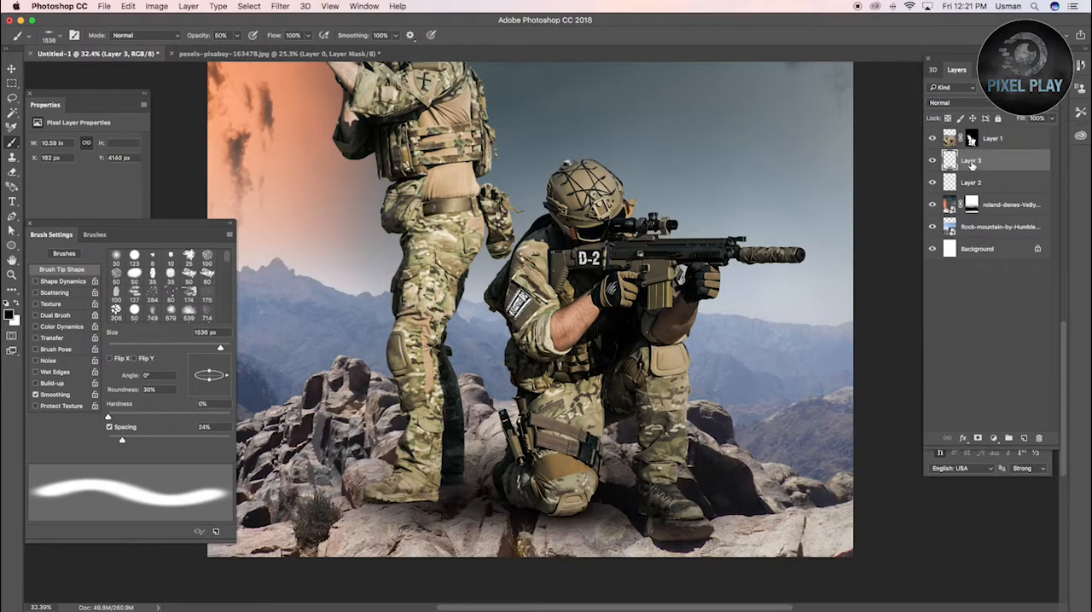
# Add a new empty layer directly above the rock mountain layer
pyautogui.click(993, 141)
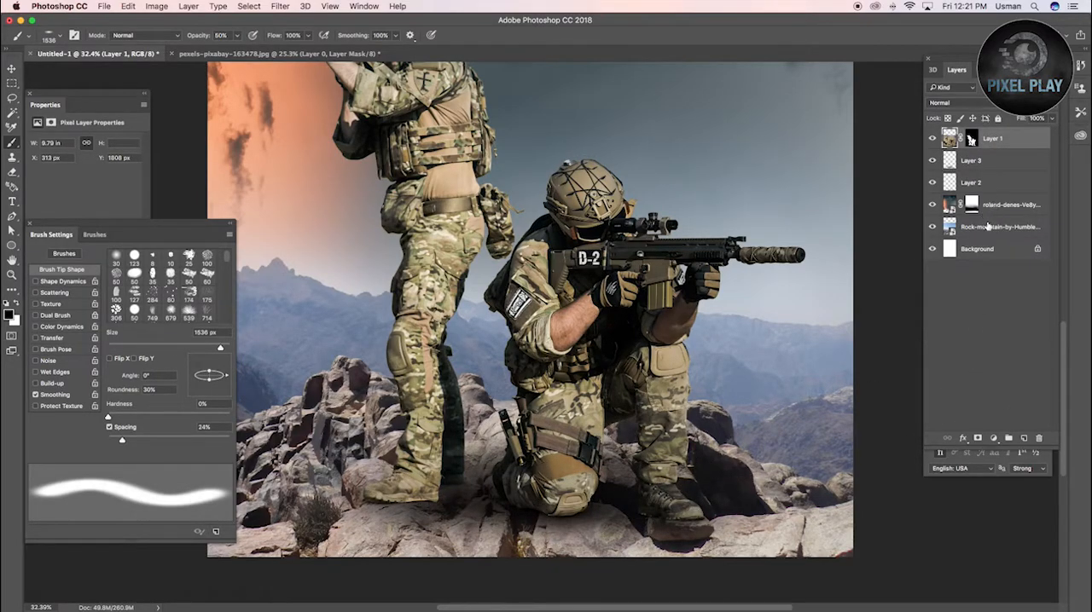
pyautogui.click(986, 225)
pyautogui.click(1023, 438)
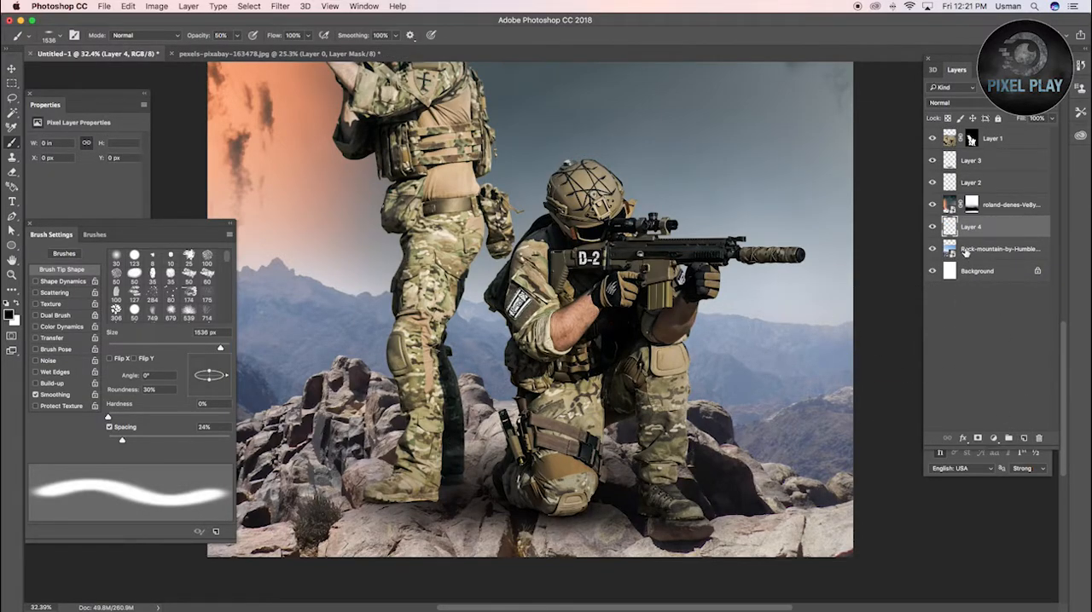
# Add a Curves adjustment layer directly above the rock mountain layer and lower its curve to output 184 at input 192
pyautogui.hotkey('ctrl', 'm')
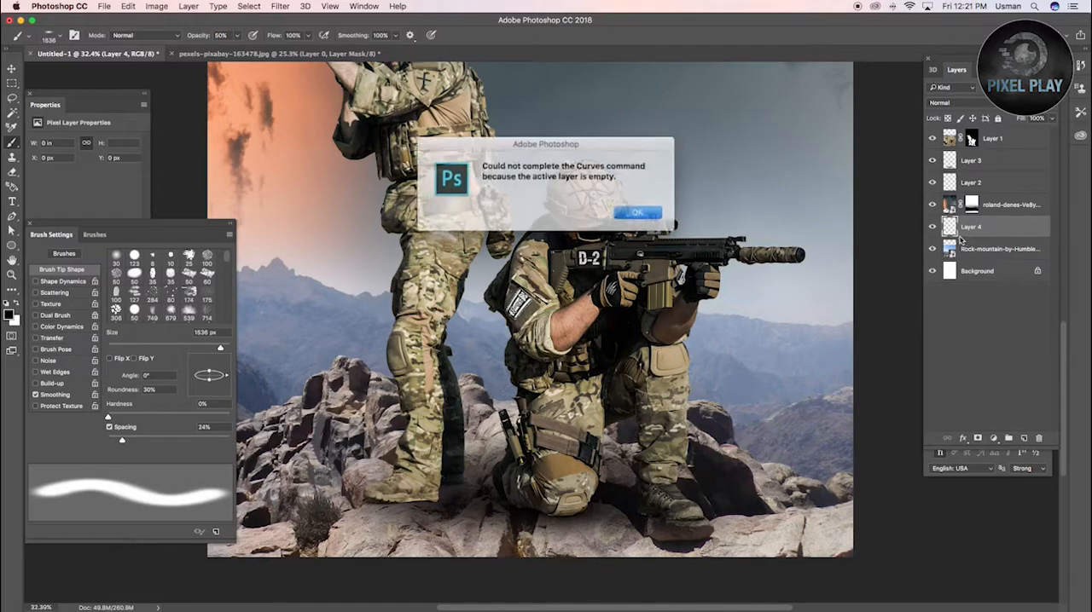
pyautogui.click(640, 212)
pyautogui.click(966, 253)
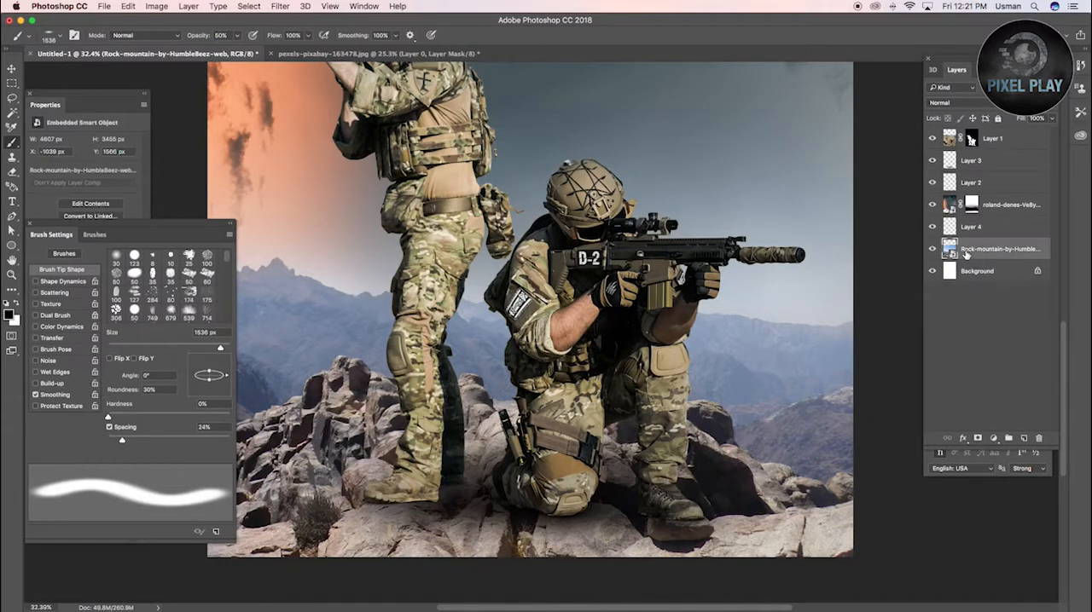
pyautogui.click(931, 249)
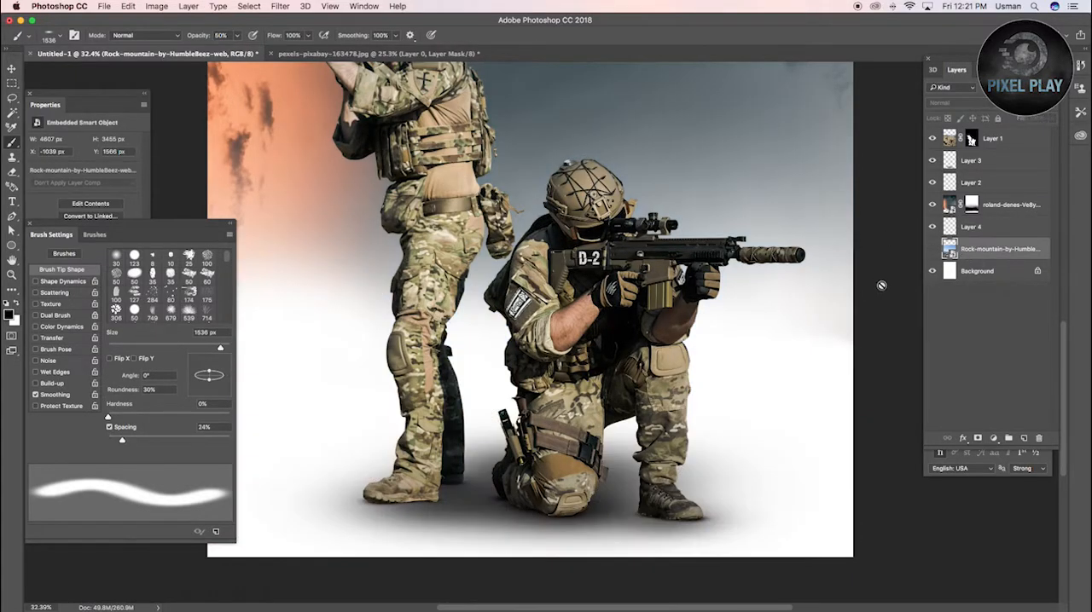
pyautogui.click(931, 248)
pyautogui.click(992, 439)
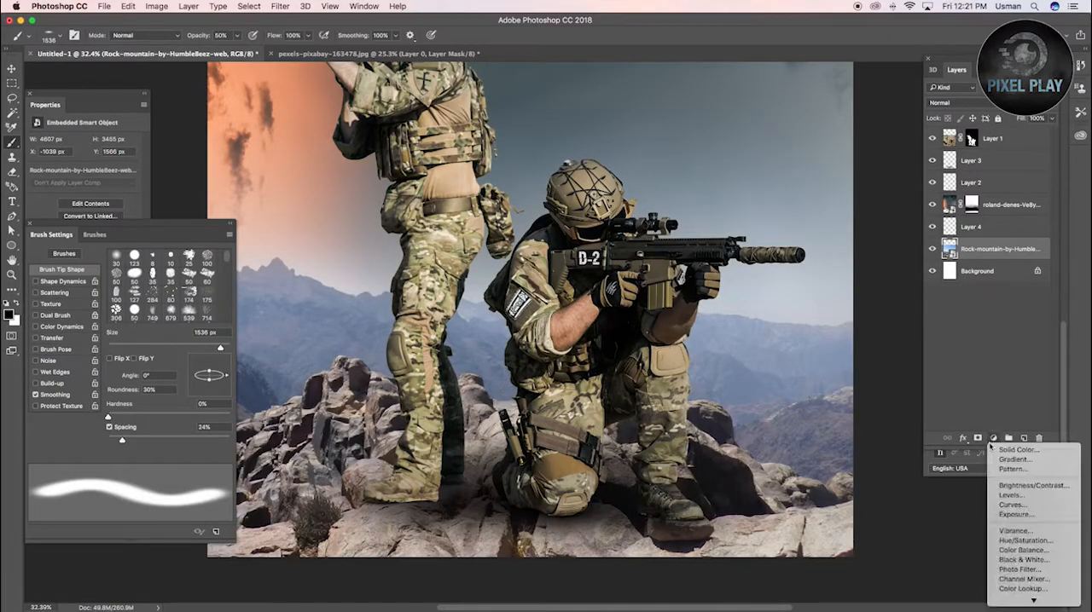
pyautogui.click(1007, 489)
pyautogui.press('super+z')
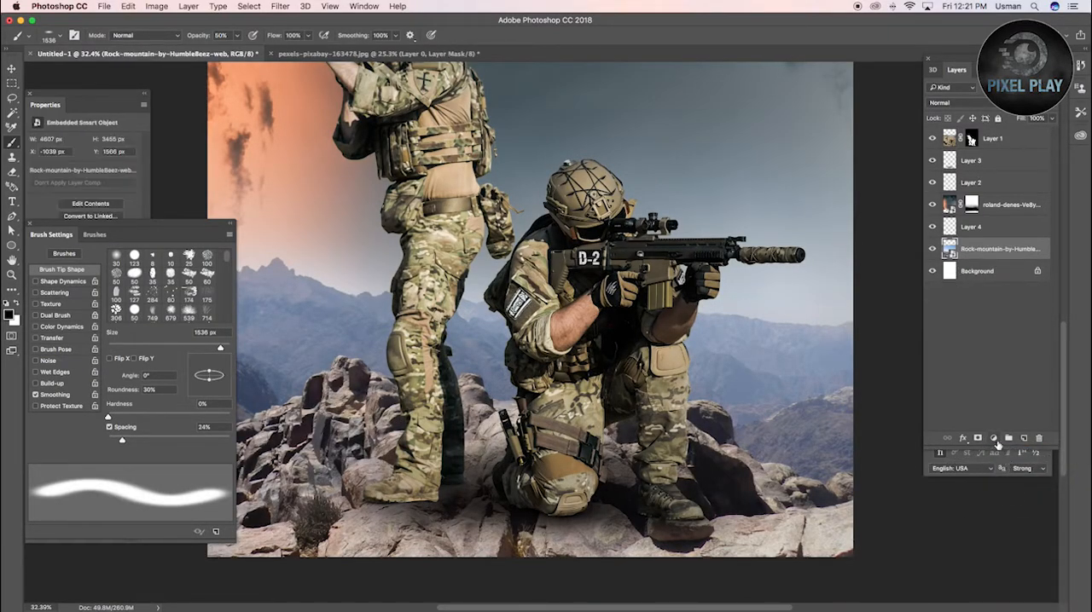
pyautogui.click(994, 439)
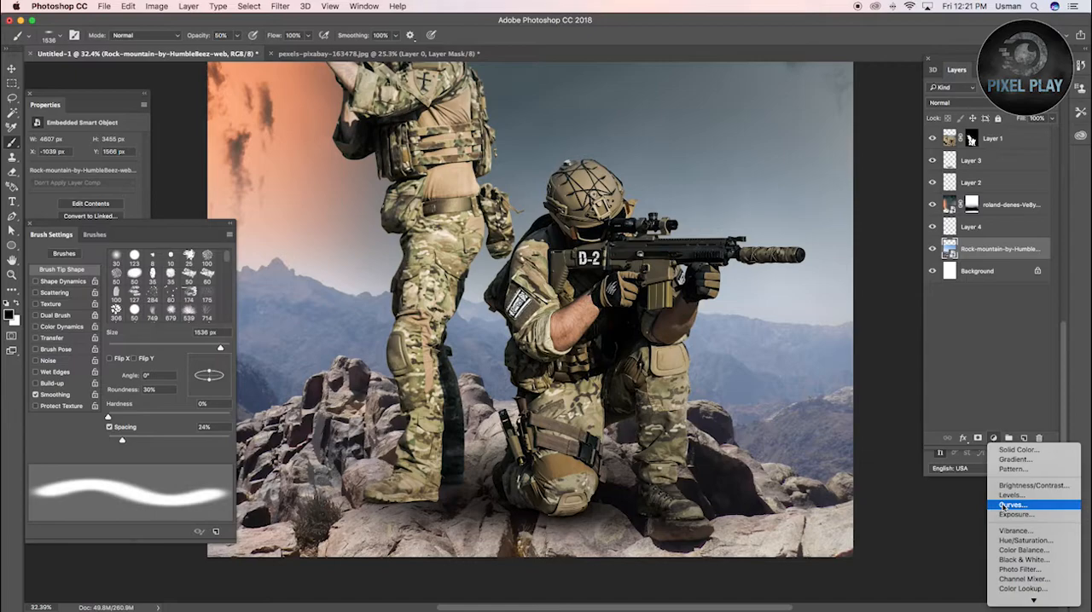
pyautogui.click(1004, 505)
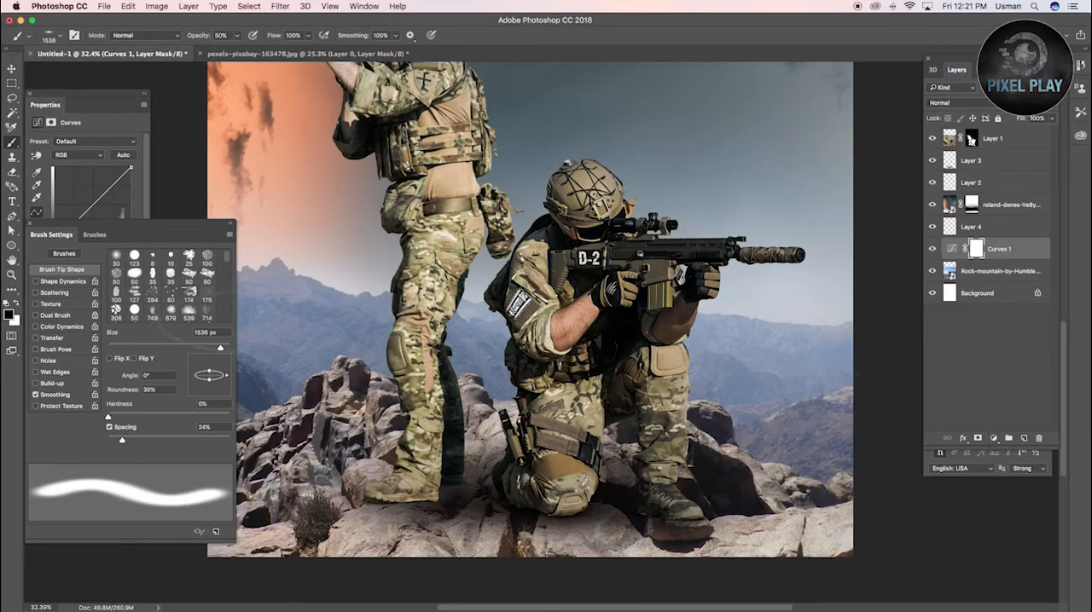
pyautogui.moveTo(113, 187); pyautogui.dragTo(112, 189)
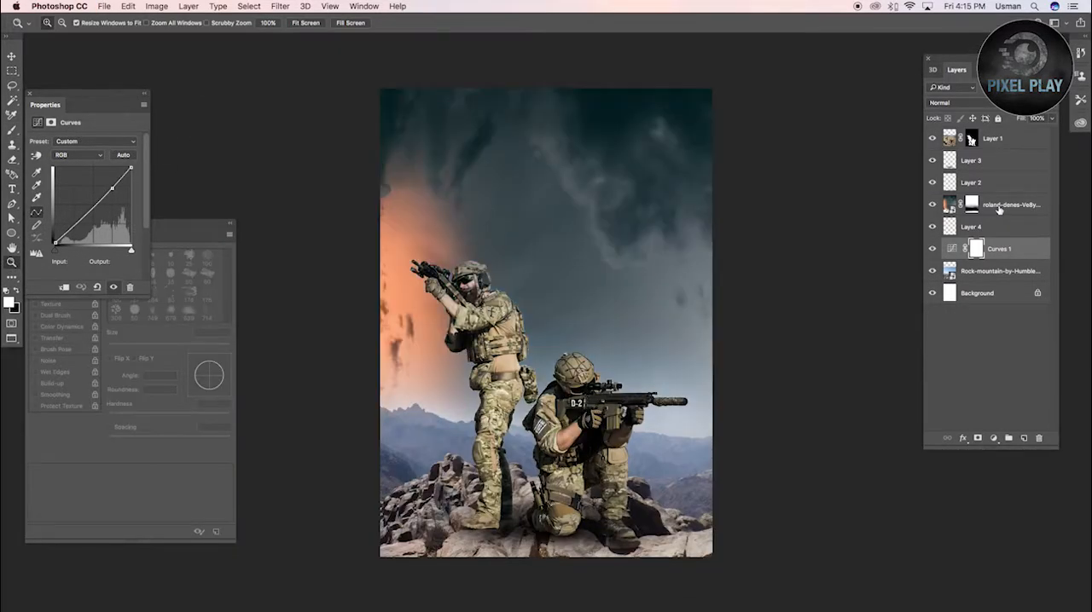
# Delete the orange-tinted sky photo layer and select the rock mountain layer
pyautogui.press('Delete')
pyautogui.click(1000, 249)
pyautogui.moveTo(638, 368)
pyautogui.mouseDown()
pyautogui.moveTo(642, 324)
pyautogui.moveTo(638, 358)
pyautogui.mouseUp()
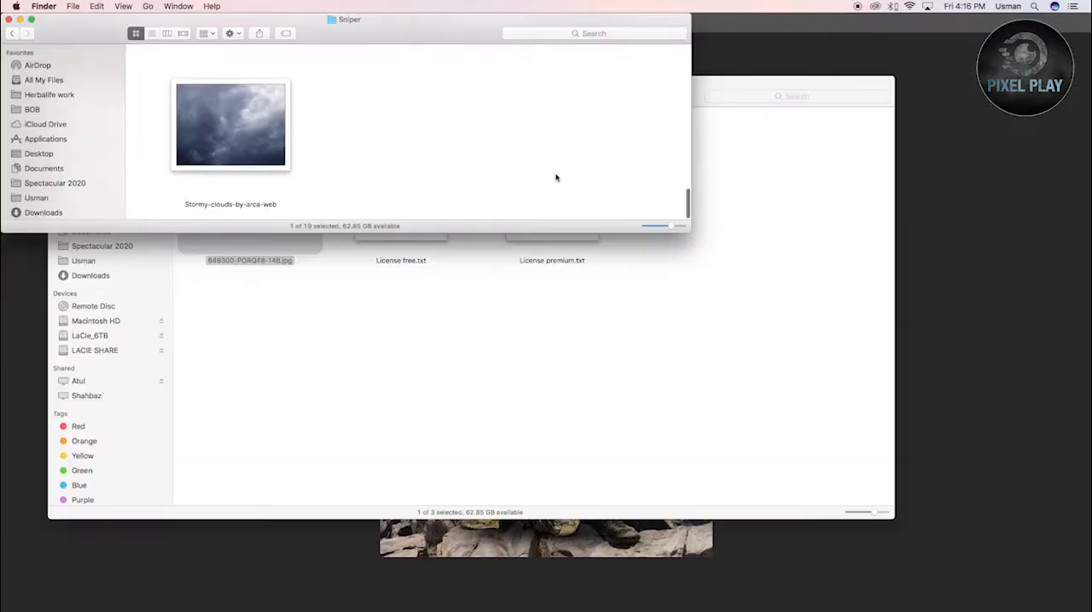
# Place the Stormy-clouds-by-arca-web image across the upper canvas, scale it past both edges and stack it beneath the rock mountain layer
pyautogui.moveTo(230, 126); pyautogui.dragTo(458, 220)
pyautogui.press('super+Tab')
pyautogui.moveTo(625, 345); pyautogui.dragTo(742, 433)
pyautogui.moveTo(629, 325); pyautogui.dragTo(674, 308)
pyautogui.press('Return')
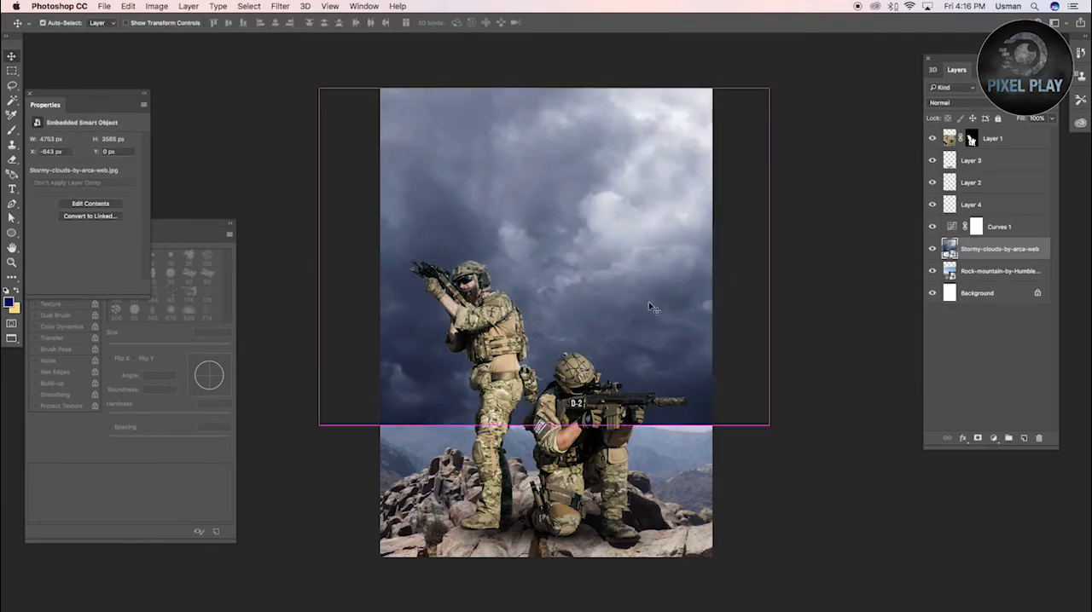
pyautogui.moveTo(974, 249); pyautogui.dragTo(972, 283)
pyautogui.click(978, 254)
# Add a mask to the rock mountain layer and paint black with a soft brush of about 2368 px to hide its blue sky
pyautogui.click(978, 438)
pyautogui.press('b')
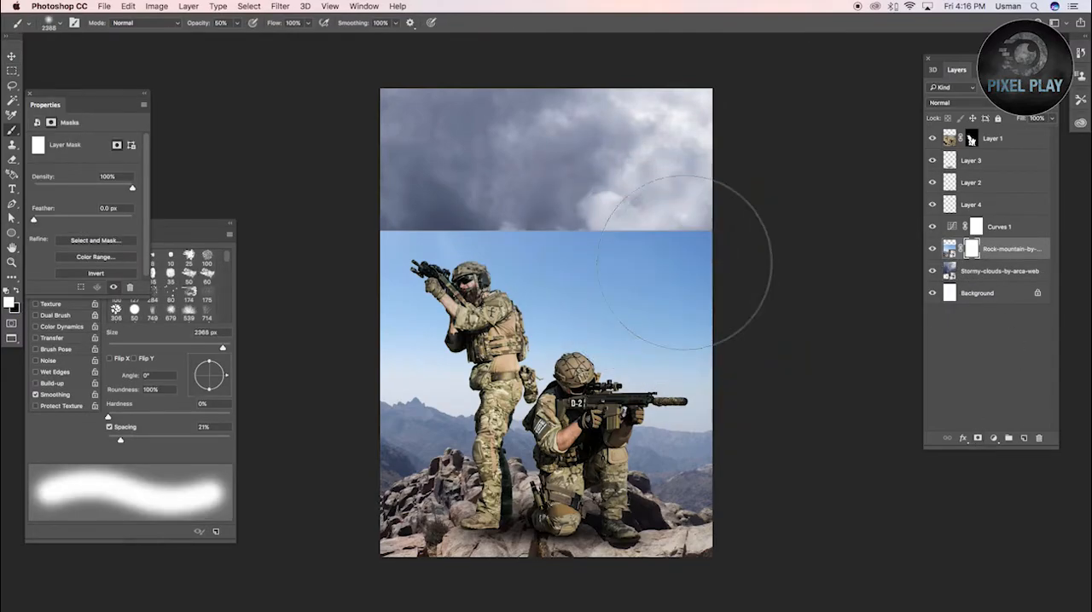
pyautogui.press('x')
pyautogui.moveTo(734, 228); pyautogui.dragTo(245, 213)
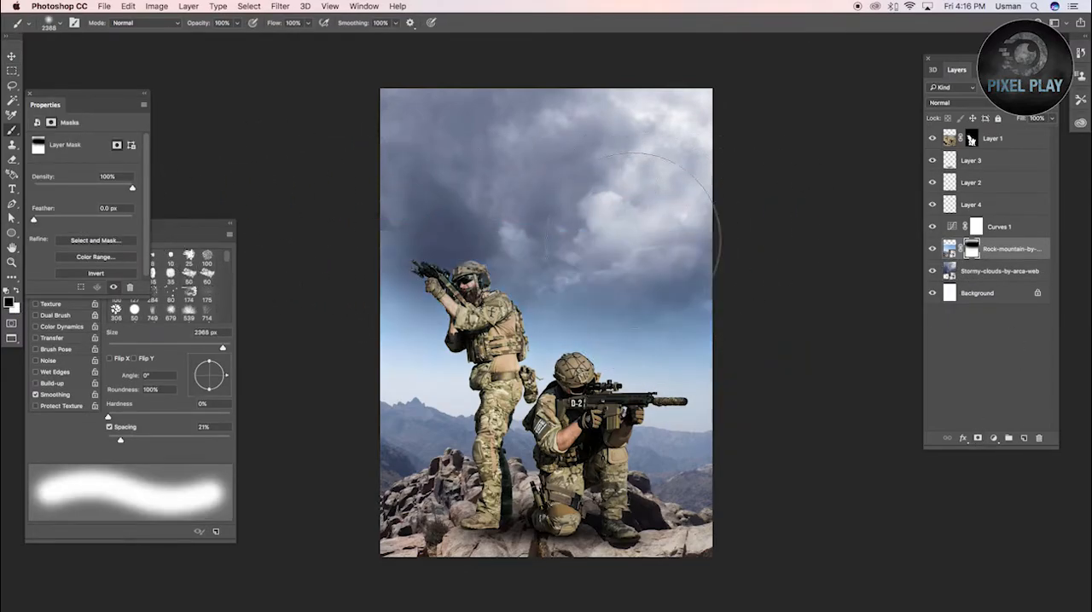
pyautogui.moveTo(390, 281); pyautogui.dragTo(814, 284)
pyautogui.moveTo(435, 302); pyautogui.dragTo(502, 320)
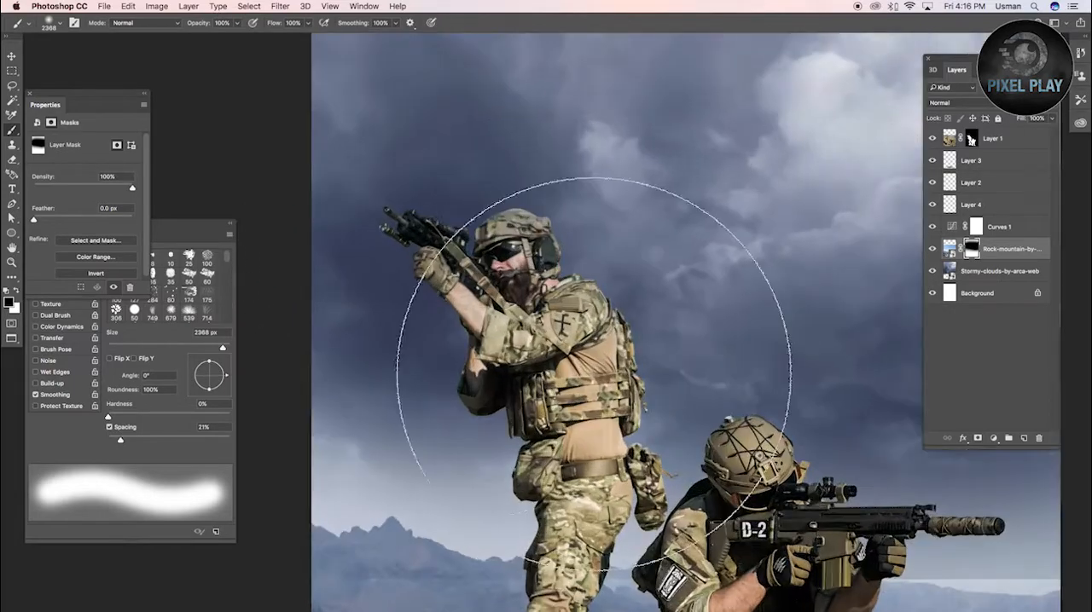
pyautogui.moveTo(599, 352); pyautogui.dragTo(520, 362)
# Paint white on the rock mountain mask with a brush of about 1212 px to restore the distant mountain ranges
pyautogui.press('x')
pyautogui.moveTo(501, 465); pyautogui.dragTo(428, 468)
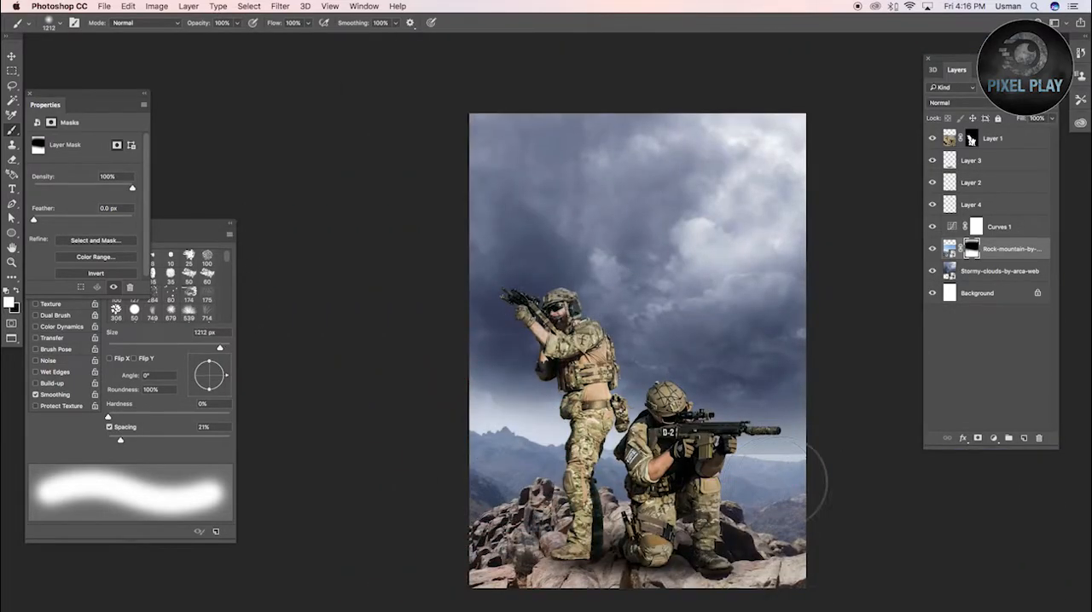
pyautogui.moveTo(769, 486); pyautogui.dragTo(879, 481)
# Blend the horizon on the mask by painting white at 20% opacity with a soft brush of about 2520 px
pyautogui.press('v')
pyautogui.press('5')
pyautogui.press('0')
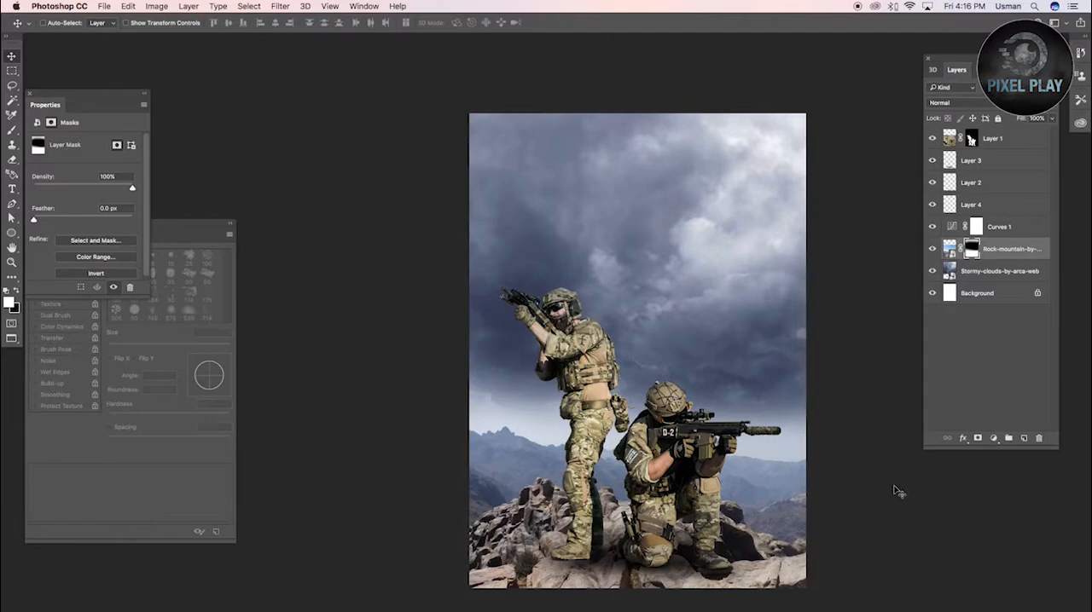
pyautogui.press('b')
pyautogui.moveTo(762, 462); pyautogui.dragTo(823, 451)
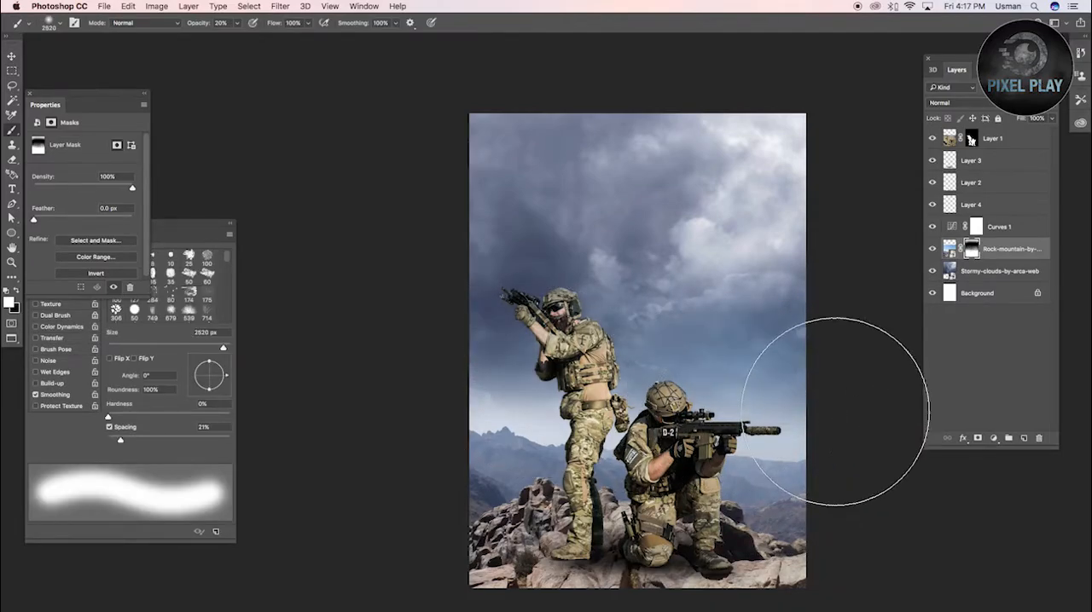
# Compare the image with the rock mountain layer hidden and shown, and inspect the effect of its mask
pyautogui.click(933, 249)
pyautogui.click(933, 249)
pyautogui.click(932, 249)
pyautogui.click(932, 249)
pyautogui.keyDown('alt'); pyautogui.click(972, 249); pyautogui.keyUp('alt')
pyautogui.keyDown('alt'); pyautogui.click(971, 249); pyautogui.keyUp('alt')
# Undo the stray stroke across the sky and paint black on the rock mountain mask over the sky beside the standing soldier
pyautogui.moveTo(828, 244); pyautogui.dragTo(361, 205)
pyautogui.press('super+z')
pyautogui.press('x')
pyautogui.moveTo(556, 242); pyautogui.dragTo(502, 236)
pyautogui.press('0')
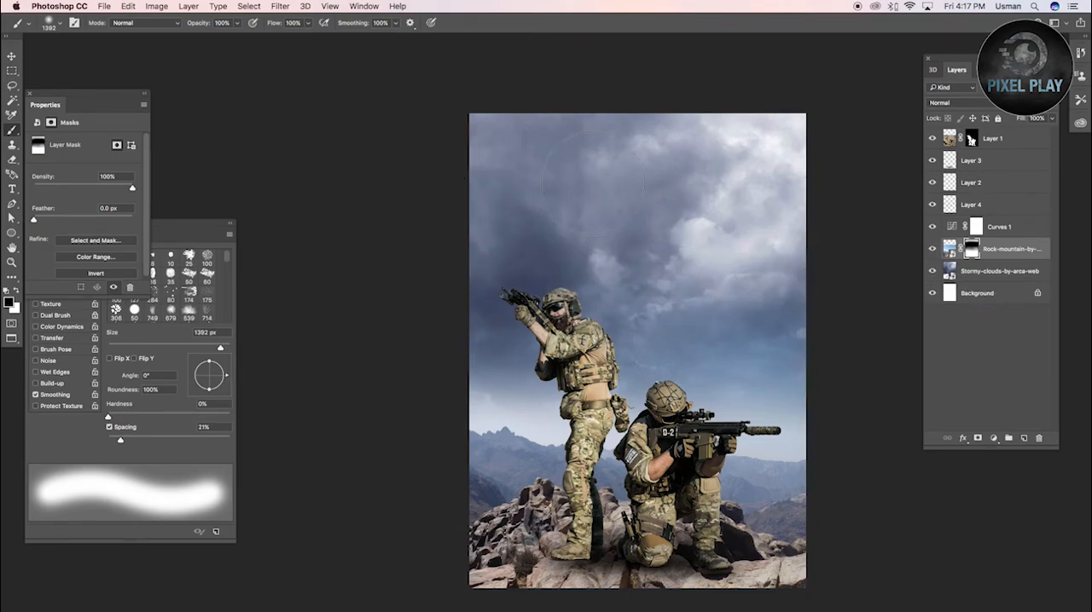
pyautogui.press('super+0')
pyautogui.press('v')
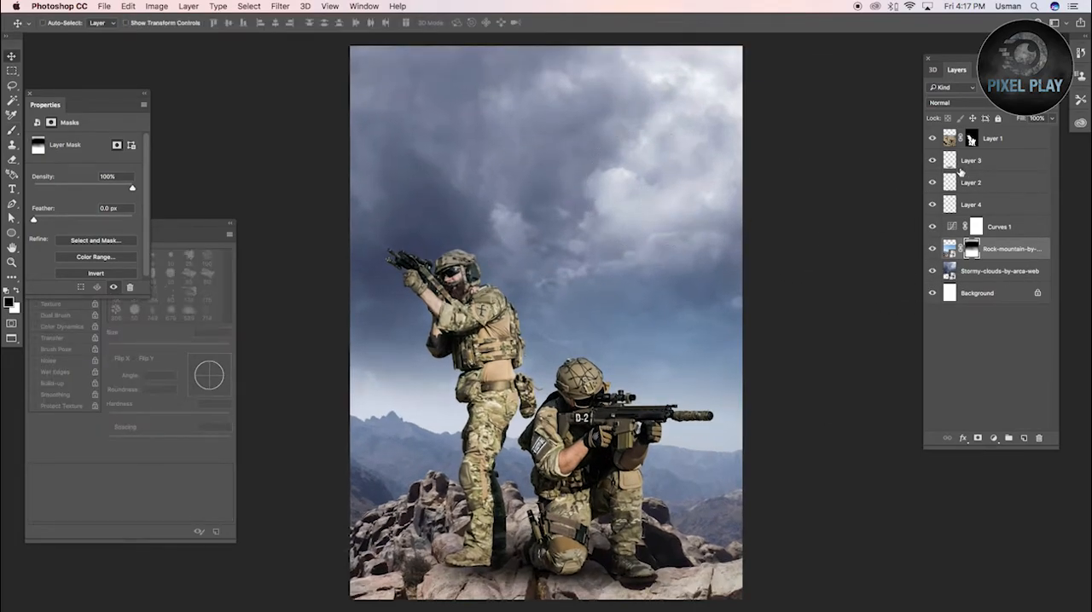
# Select the soldiers layer with its three shadow layers and move them together higher up onto the rocks
pyautogui.press('super+Tab')
pyautogui.press('super+t')
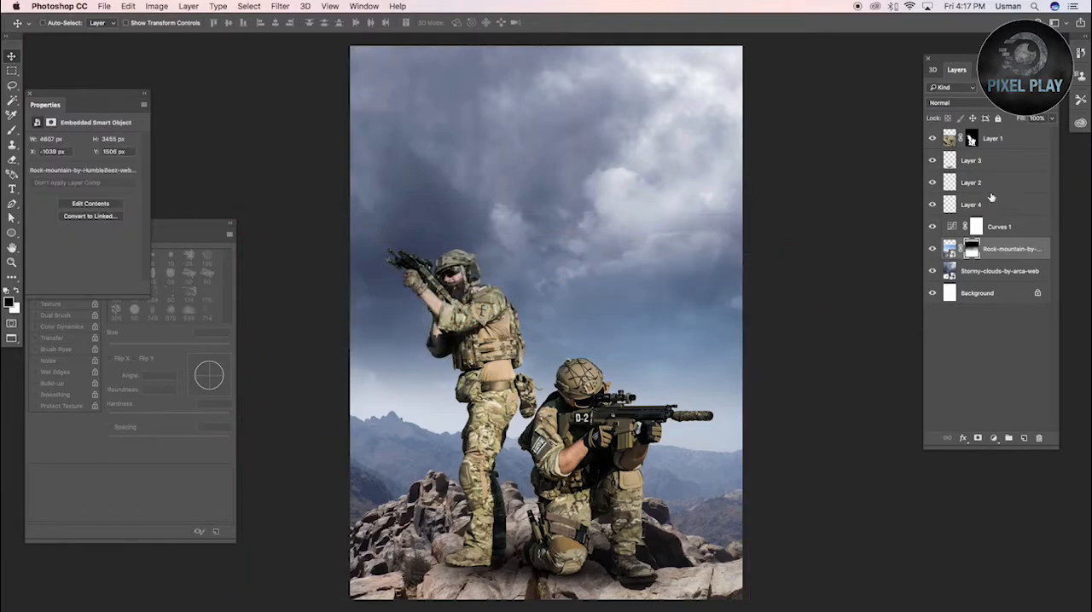
pyautogui.click(988, 138)
pyautogui.keyDown('shift'); pyautogui.click(975, 207); pyautogui.keyUp('shift')
pyautogui.moveTo(602, 461); pyautogui.dragTo(602, 414)
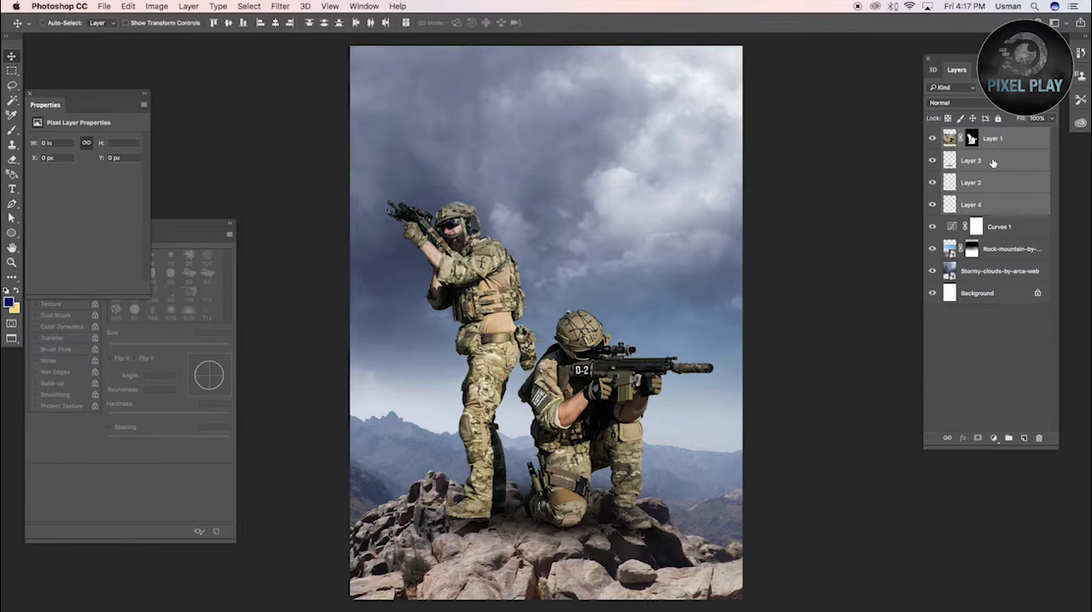
# Add a second Curves adjustment layer directly above the rock mountain and darken it to output 39 at input 96
pyautogui.click(994, 250)
pyautogui.click(993, 438)
pyautogui.click(1011, 504)
pyautogui.moveTo(83, 214); pyautogui.dragTo(84, 231)
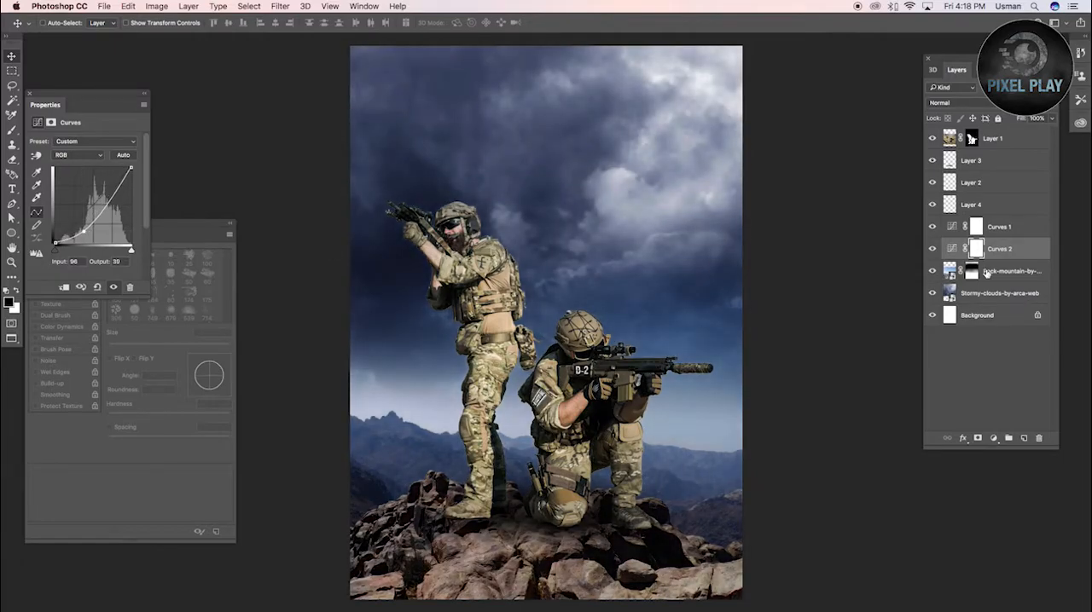
# Clip the second Curves layer to the rock mountain, invert its mask and use a gradient to limit the darkening to the lower rocks
pyautogui.press('super+i')
pyautogui.press('g')
pyautogui.scroll(2, 544, 473)
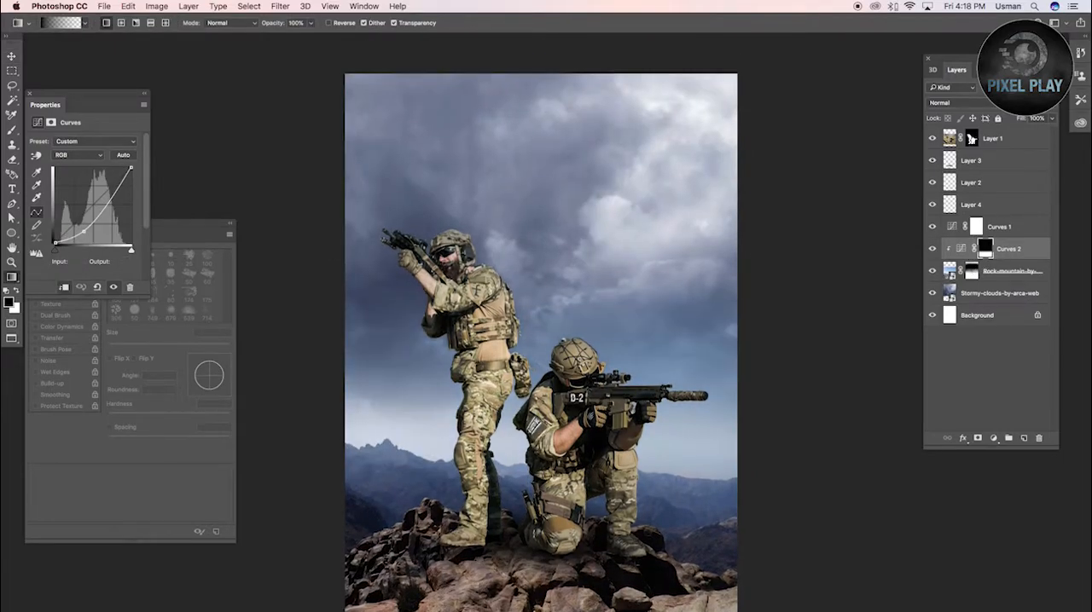
pyautogui.scroll(-5, 541, 342)
# Add a layer clipped above the second Curves layer, draw a gradient fading up from the canvas's lower edge and recolour it black
pyautogui.click(1024, 438)
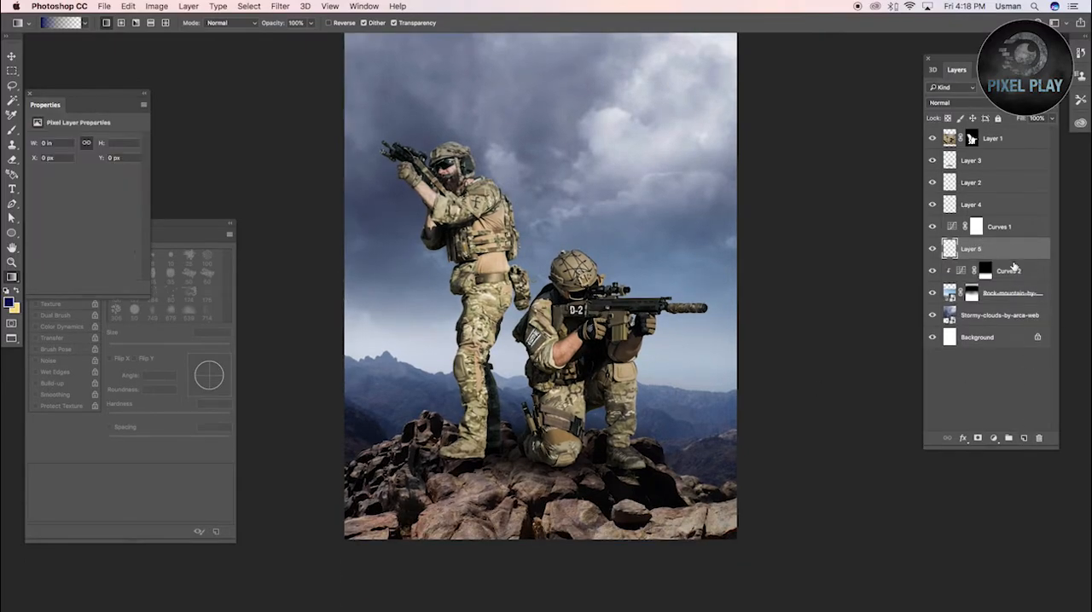
pyautogui.moveTo(562, 557); pyautogui.dragTo(562, 450)
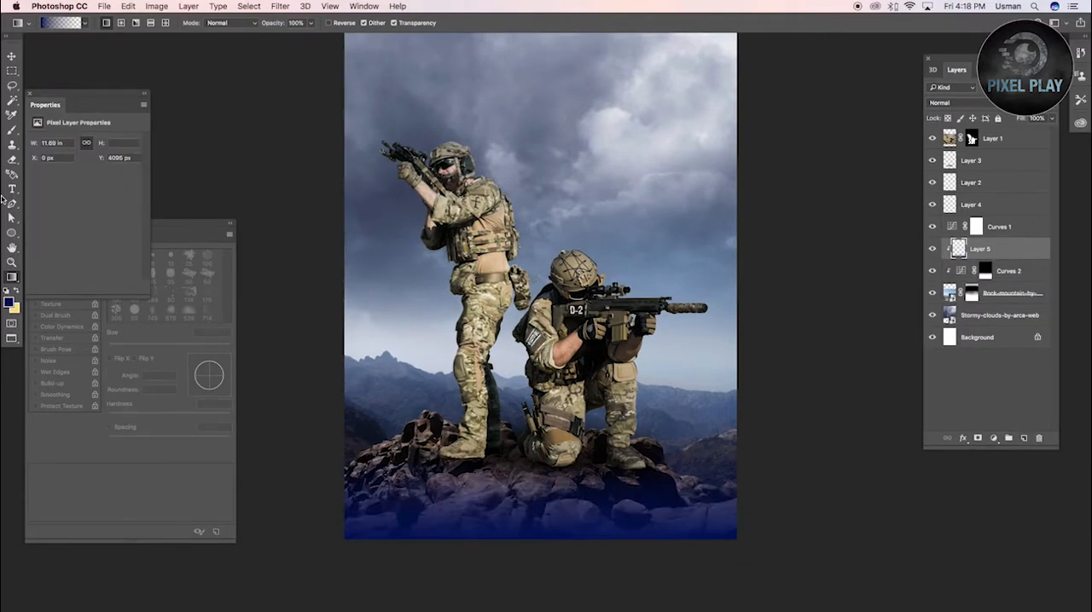
pyautogui.click(9, 303)
pyautogui.moveTo(767, 530); pyautogui.dragTo(690, 595)
pyautogui.click(997, 416)
pyautogui.hotkey('alt', 'shift', 'BackSpace')
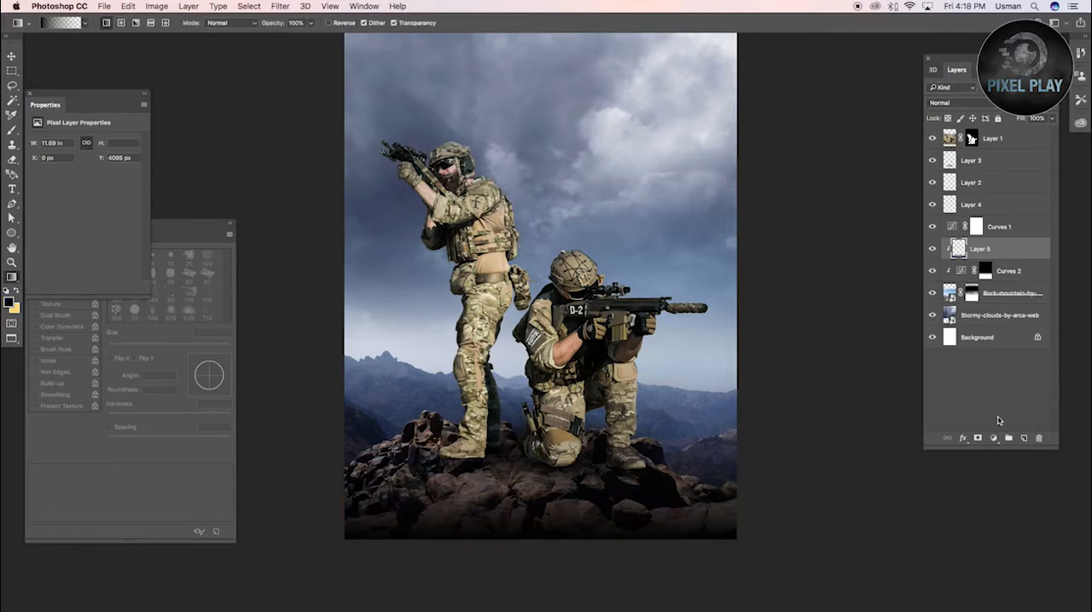
pyautogui.click(989, 102)
pyautogui.click(965, 145)
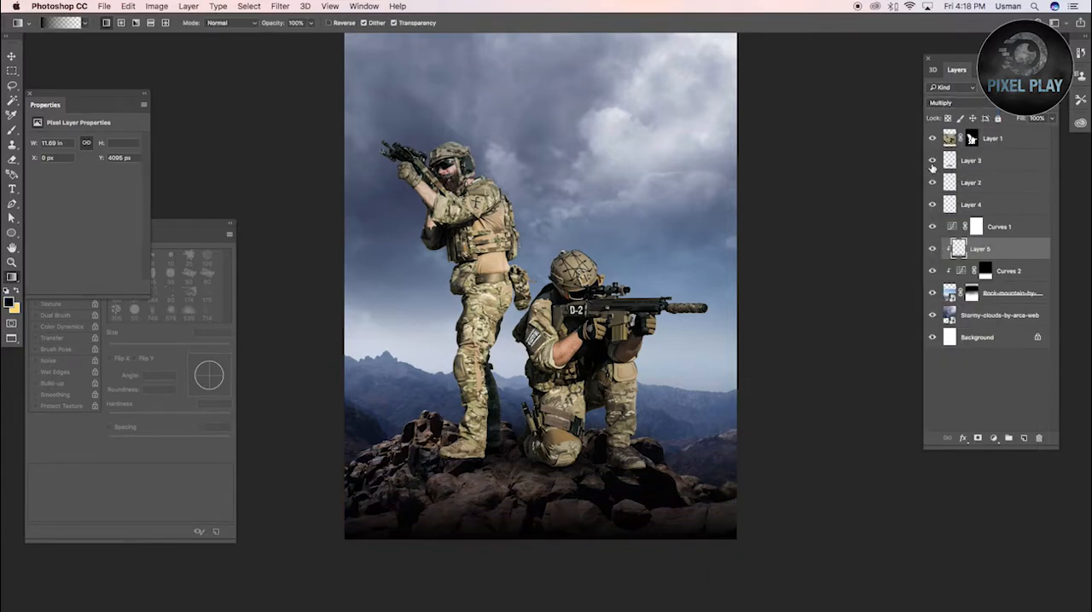
# Add a layer clipped to the soldiers layer and paint soft black over their lower legs with a brush of about 1392 px
pyautogui.click(989, 140)
pyautogui.click(1024, 438)
pyautogui.press('b')
pyautogui.moveTo(662, 487)
pyautogui.mouseDown()
pyautogui.moveTo(555, 516)
pyautogui.moveTo(460, 504)
pyautogui.moveTo(487, 524)
pyautogui.mouseUp()
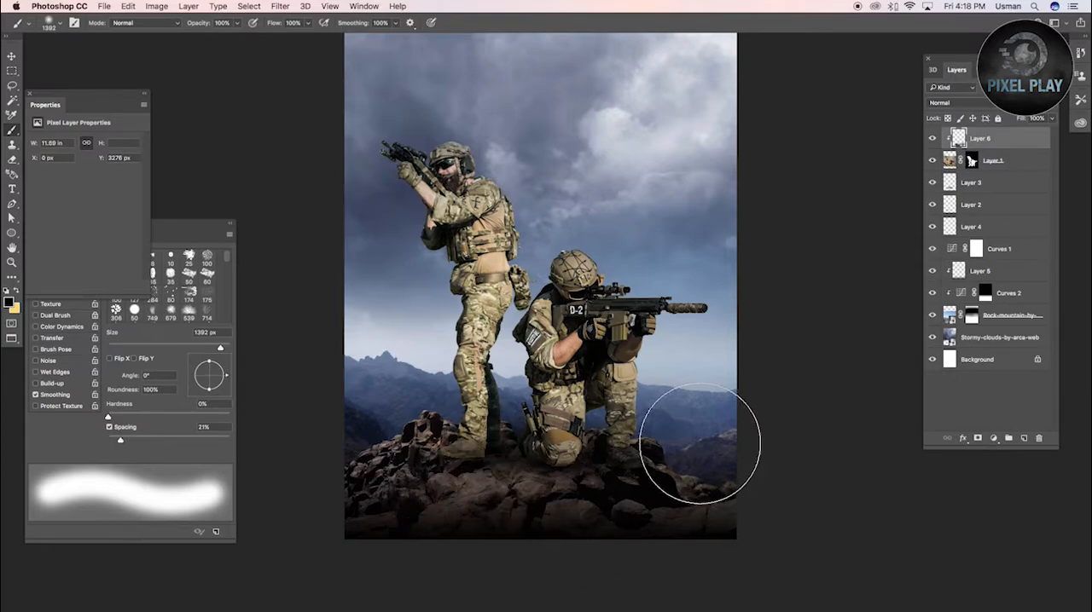
# Place the Fireworks-by-meihua-web explosion image over the lower part of the composite and set its blend mode to Lighten
pyautogui.press('super+Tab')
pyautogui.click(268, 119)
pyautogui.moveTo(428, 143); pyautogui.dragTo(627, 363)
pyautogui.press('super+Tab')
pyautogui.moveTo(731, 213); pyautogui.dragTo(700, 242)
pyautogui.moveTo(593, 371); pyautogui.dragTo(570, 448)
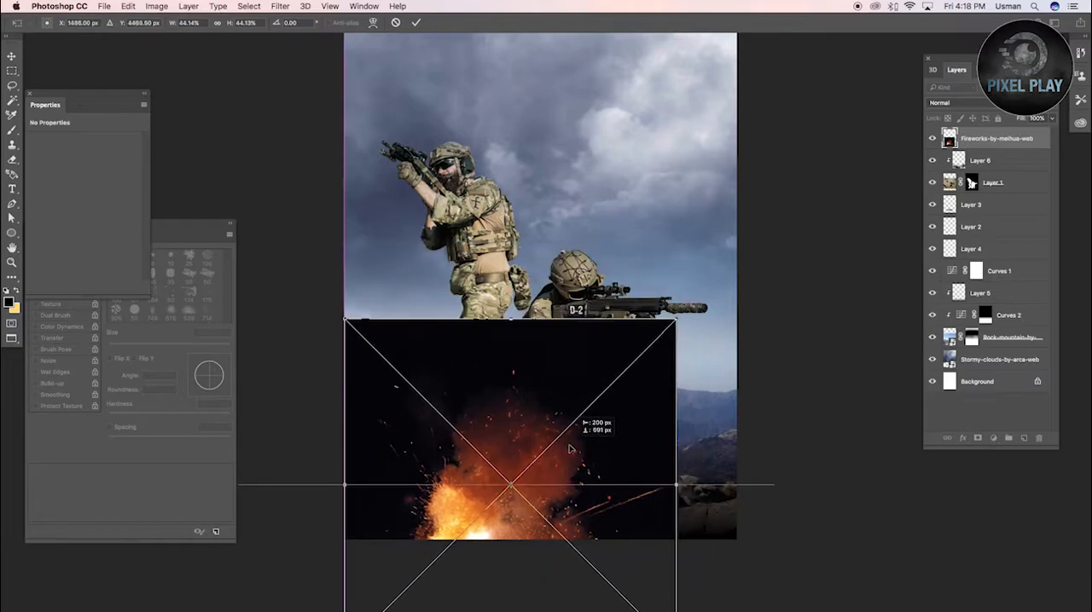
pyautogui.press('Return')
pyautogui.click(947, 102)
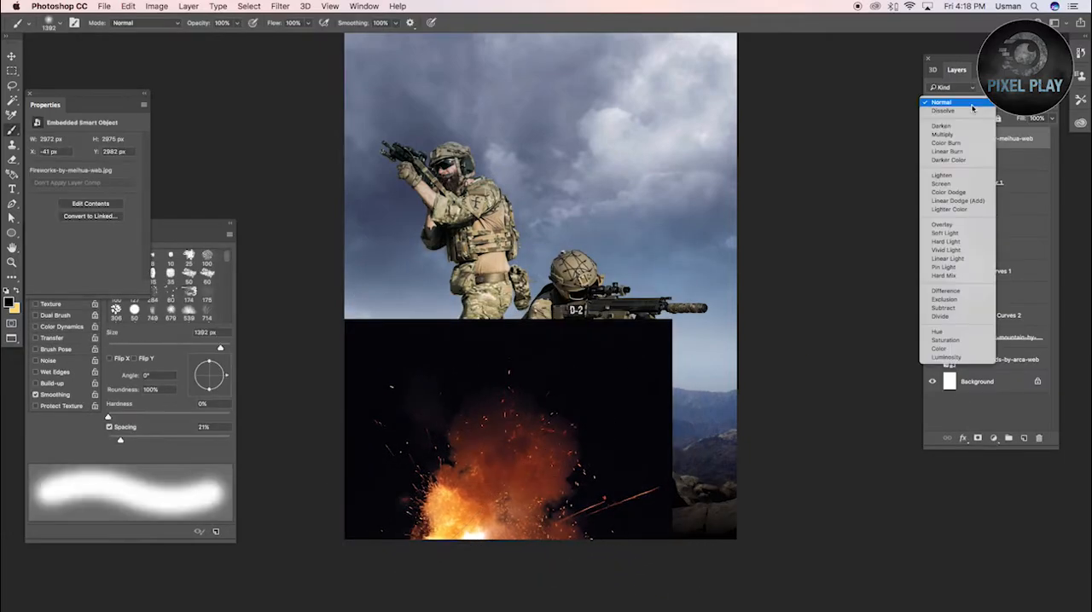
pyautogui.click(949, 175)
# Place the Fire-Sparks-Pixabay-web image over the foreground rocks and set its blend mode to Lighten
pyautogui.press('super+Tab')
pyautogui.moveTo(402, 200); pyautogui.dragTo(534, 352)
pyautogui.rightClick(534, 351)
pyautogui.click(585, 455)
pyautogui.moveTo(628, 338); pyautogui.dragTo(628, 393)
pyautogui.press('Return')
pyautogui.press('b')
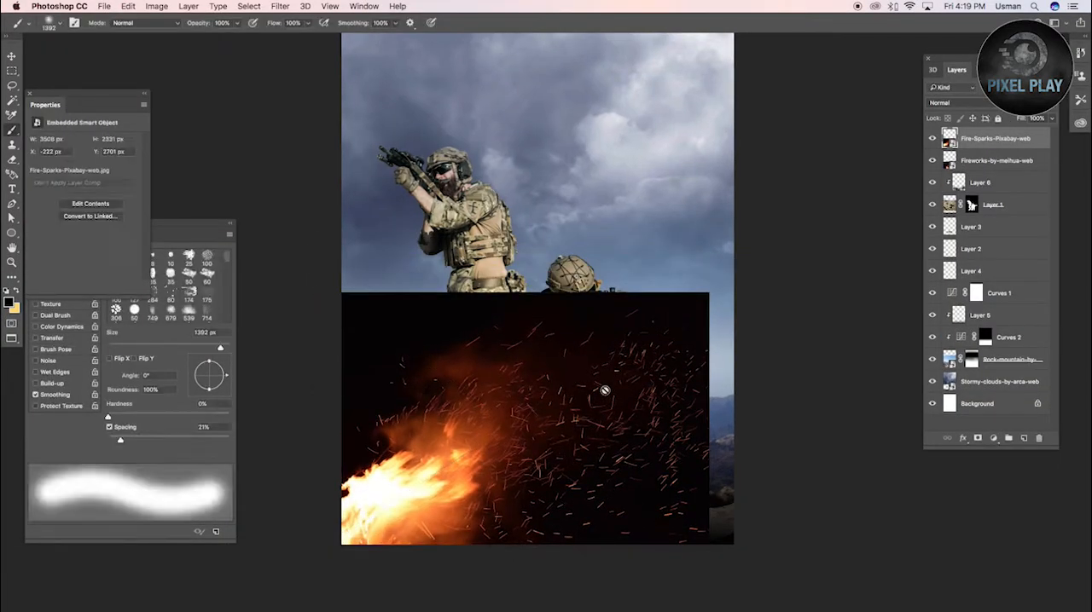
pyautogui.click(960, 103)
pyautogui.click(950, 177)
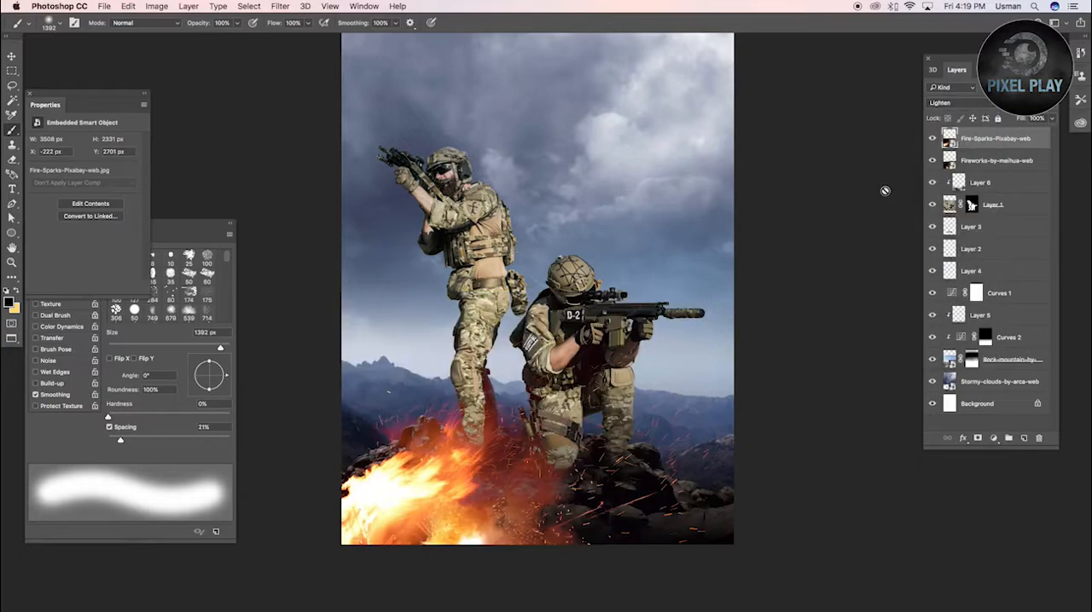
# Shift the fire sparks slightly lower, and enlarge and reposition the fireworks explosion across the foreground rocks
pyautogui.press('v')
pyautogui.moveTo(461, 475)
pyautogui.mouseDown()
pyautogui.moveTo(426, 452)
pyautogui.moveTo(470, 497)
pyautogui.mouseUp()
pyautogui.click(978, 162)
pyautogui.moveTo(552, 534); pyautogui.dragTo(585, 517)
pyautogui.press('super+t')
pyautogui.moveTo(694, 323); pyautogui.dragTo(800, 261)
pyautogui.moveTo(602, 488); pyautogui.dragTo(640, 488)
pyautogui.press('Return')
# Enlarge the fire sparks image to 4040 × 2685 px and reposition it around the soldiers' feet
pyautogui.click(977, 144)
pyautogui.press('super+t')
pyautogui.moveTo(668, 294); pyautogui.dragTo(699, 273)
pyautogui.moveTo(569, 458); pyautogui.dragTo(599, 458)
pyautogui.press('Return')
pyautogui.scroll(3, 741, 283)
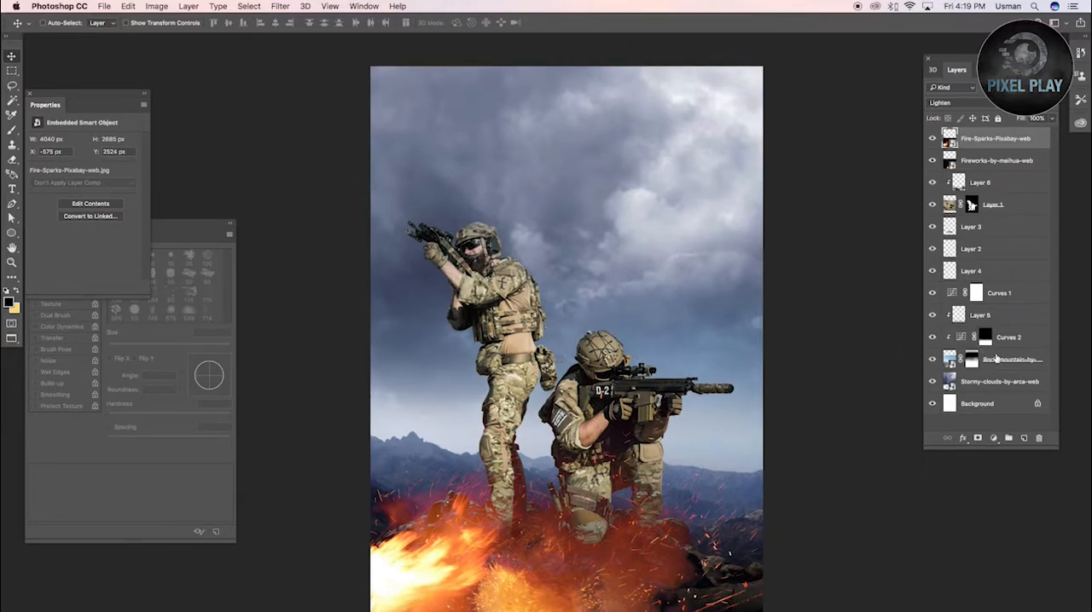
# Add a layer above the first Curves layer, dab a pale yellow glow of about 4115 px behind the soldiers and set it to Color
pyautogui.click(998, 294)
pyautogui.click(1024, 438)
pyautogui.press('b')
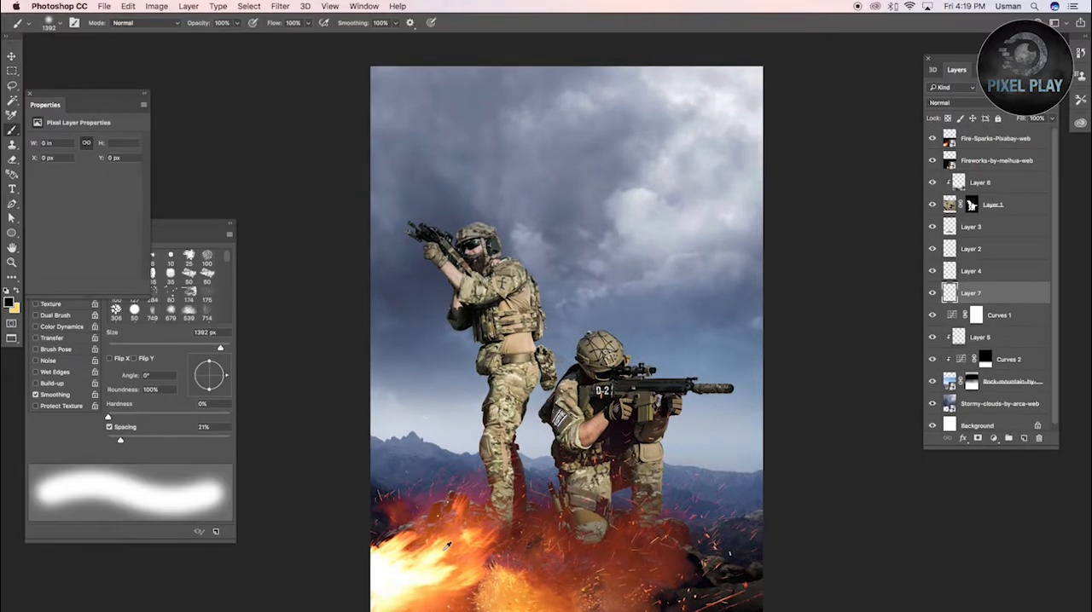
pyautogui.click(546, 401)
pyautogui.click(948, 102)
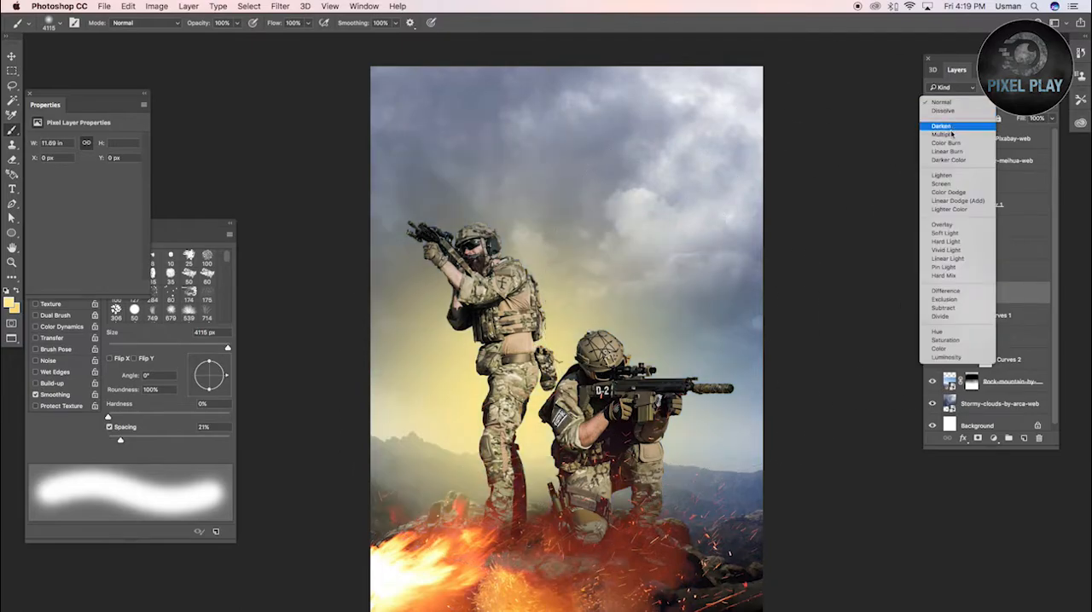
pyautogui.click(942, 349)
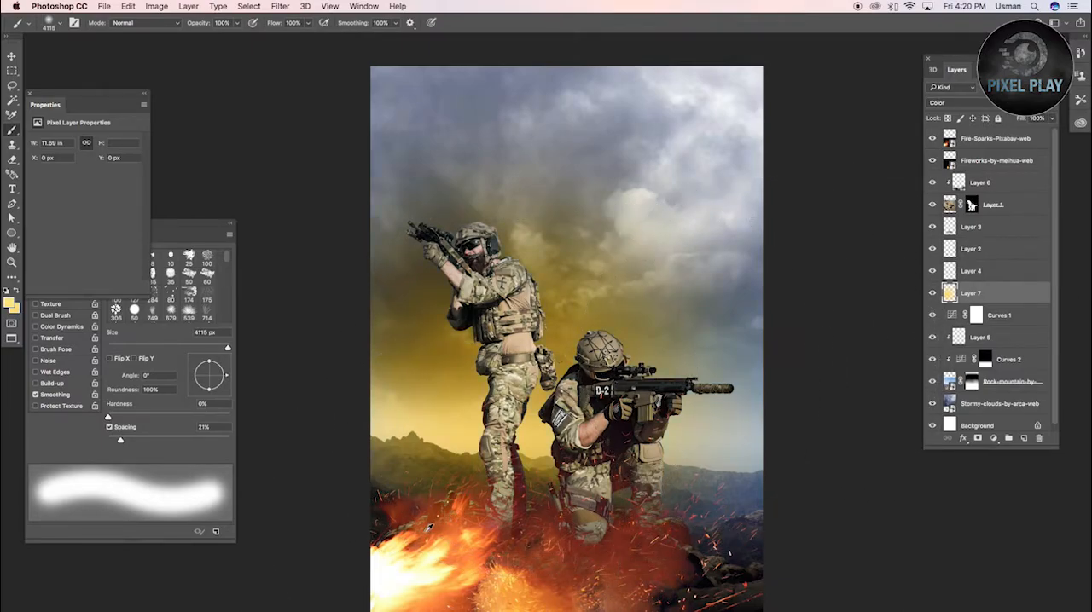
# Add a layer directly beneath the pale yellow glow layer and set its blend mode to Color
pyautogui.press('x')
pyautogui.moveTo(544, 327); pyautogui.dragTo(558, 336)
pyautogui.click(512, 327)
pyautogui.click(1024, 438)
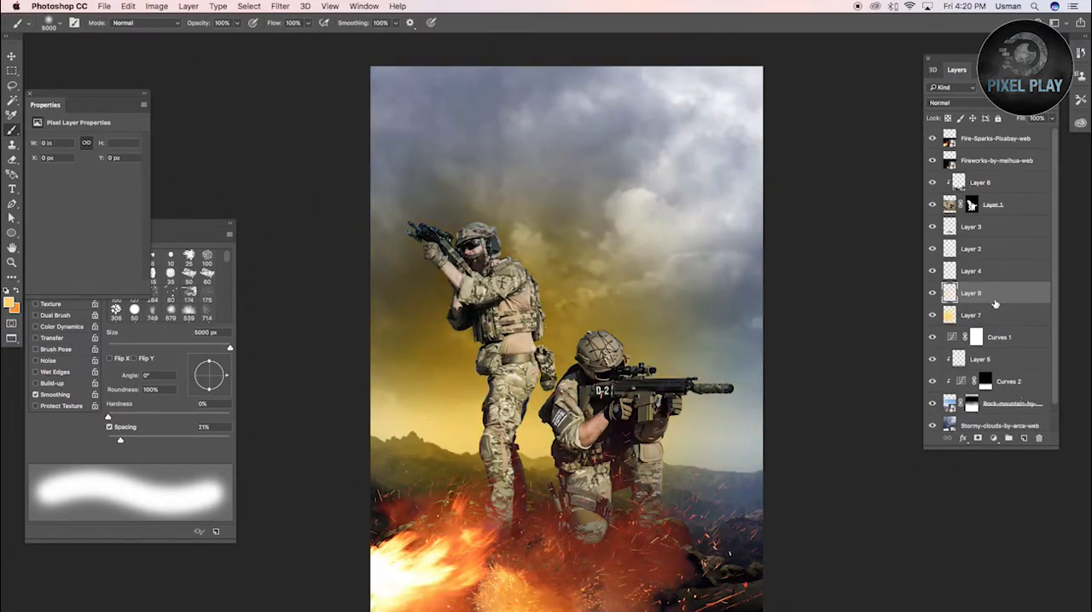
pyautogui.moveTo(995, 301); pyautogui.dragTo(995, 326)
pyautogui.click(960, 104)
pyautogui.click(947, 349)
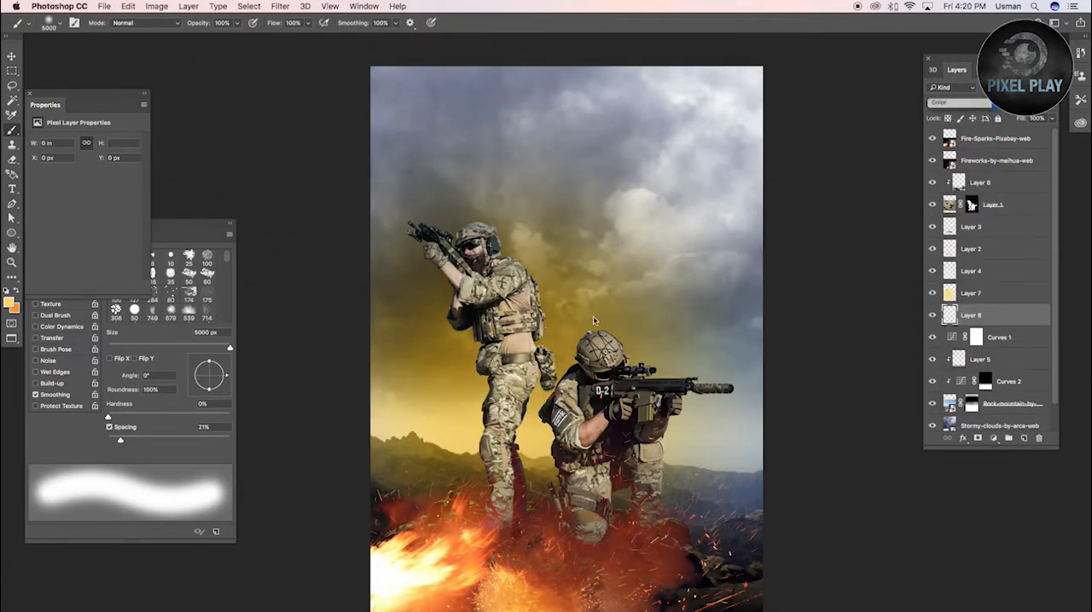
# Dab a large soft pale yellow-orange glow around the soldiers on the new Color layer
pyautogui.press('super+z')
pyautogui.moveTo(578, 326); pyautogui.dragTo(548, 328)
pyautogui.click(495, 424)
pyautogui.click(10, 304)
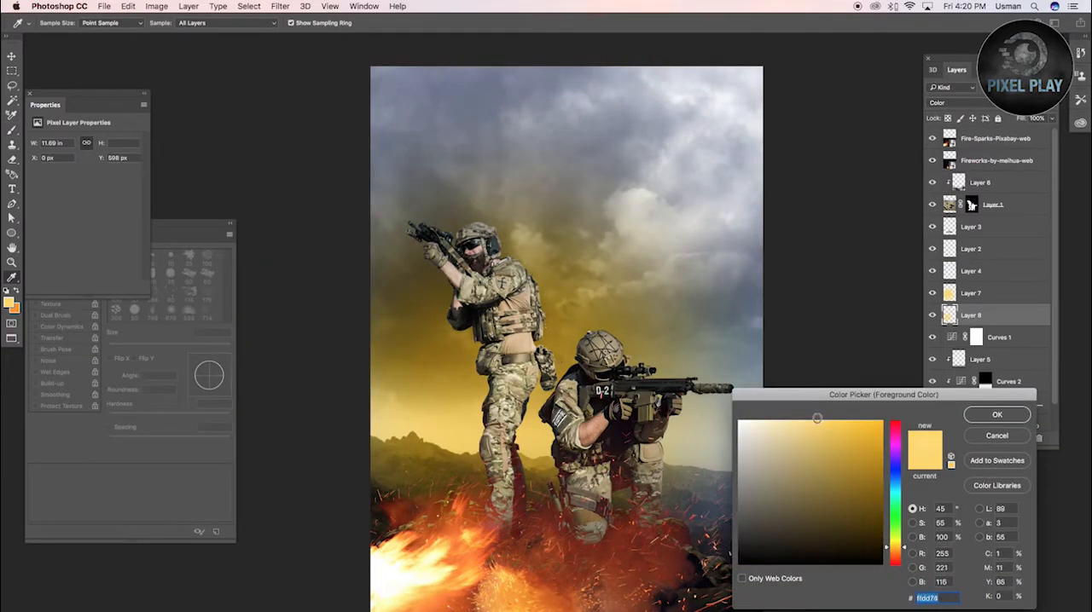
pyautogui.click(990, 416)
# On Layer 7, dab a 3184 px bright red glow behind the standing soldier and blend it to orange with a pale yellow dab
pyautogui.hotkey('alt', ']')
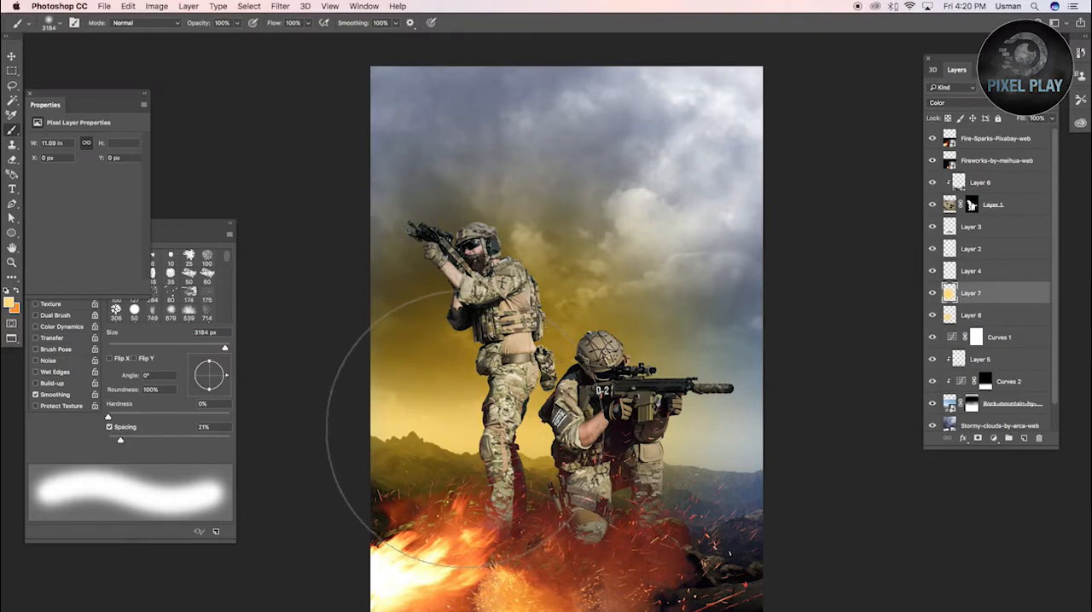
pyautogui.click(10, 303)
pyautogui.click(894, 426)
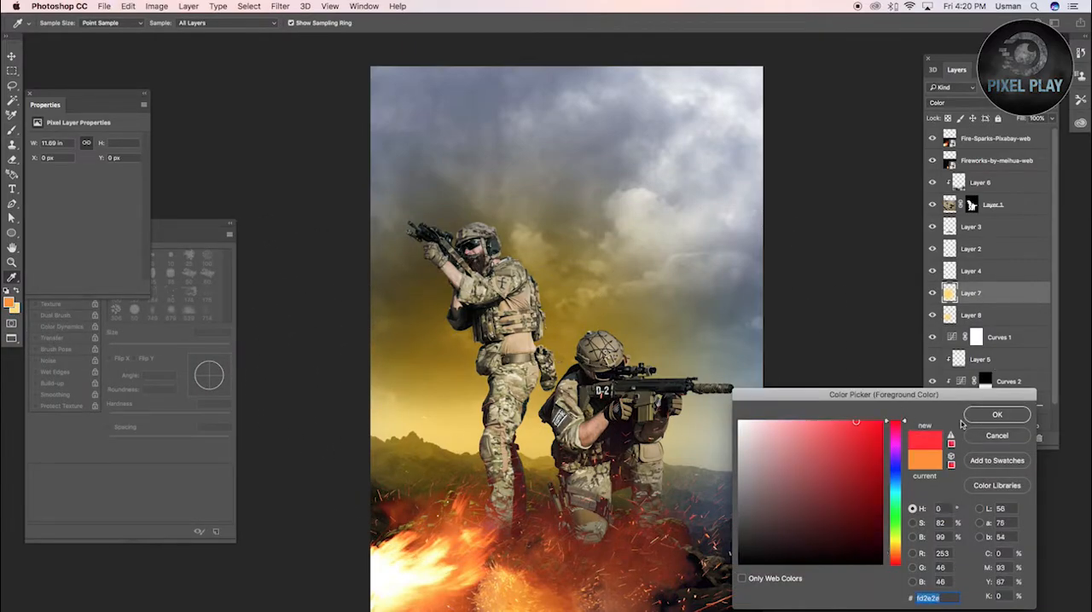
pyautogui.click(996, 415)
pyautogui.click(401, 401)
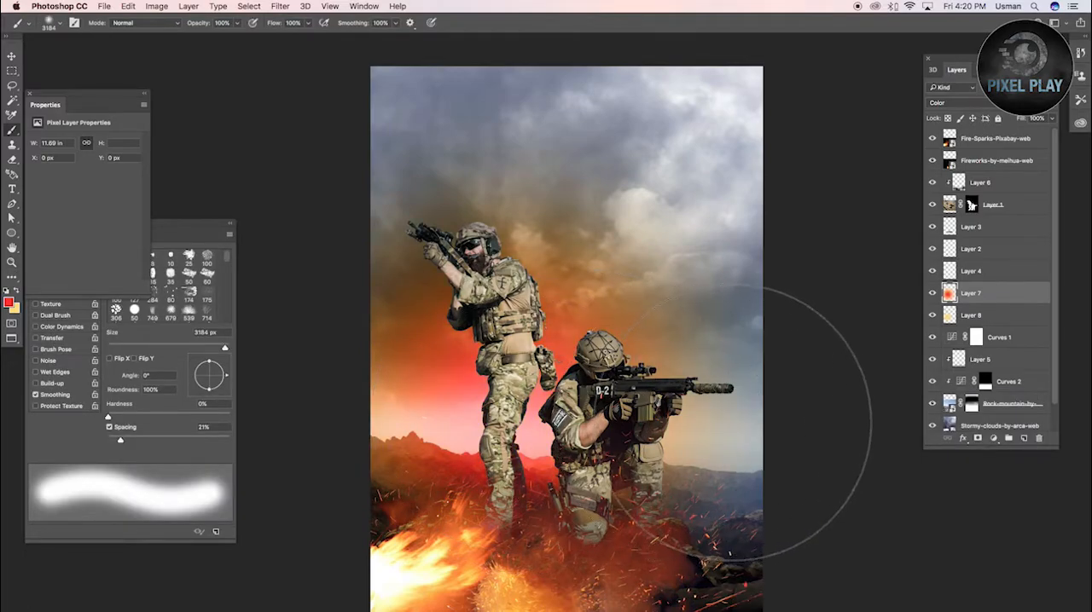
pyautogui.press('x')
pyautogui.click(530, 407)
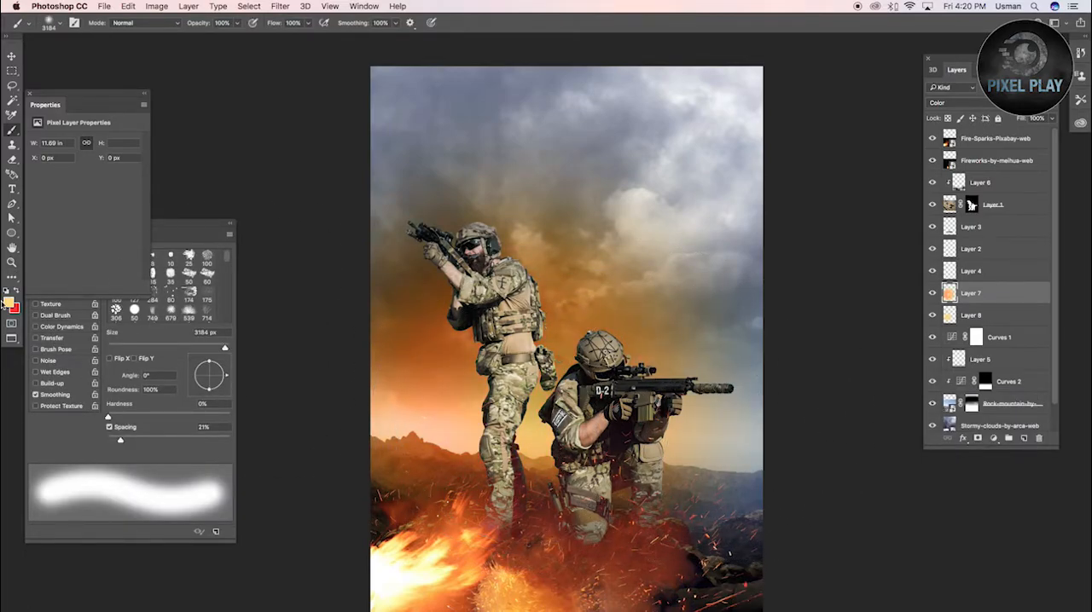
# Set the foreground color to pure yellow (#fff200) and add a new layer above the orange glow layer
pyautogui.click(10, 304)
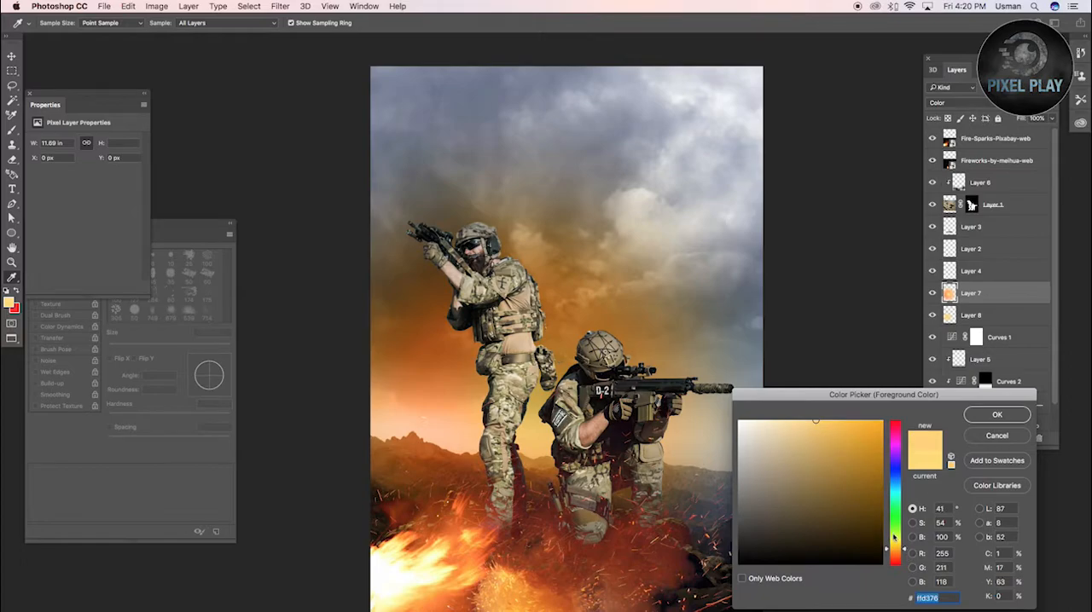
pyautogui.write('0')
pyautogui.press('Tab')
pyautogui.write('0')
pyautogui.press('Tab')
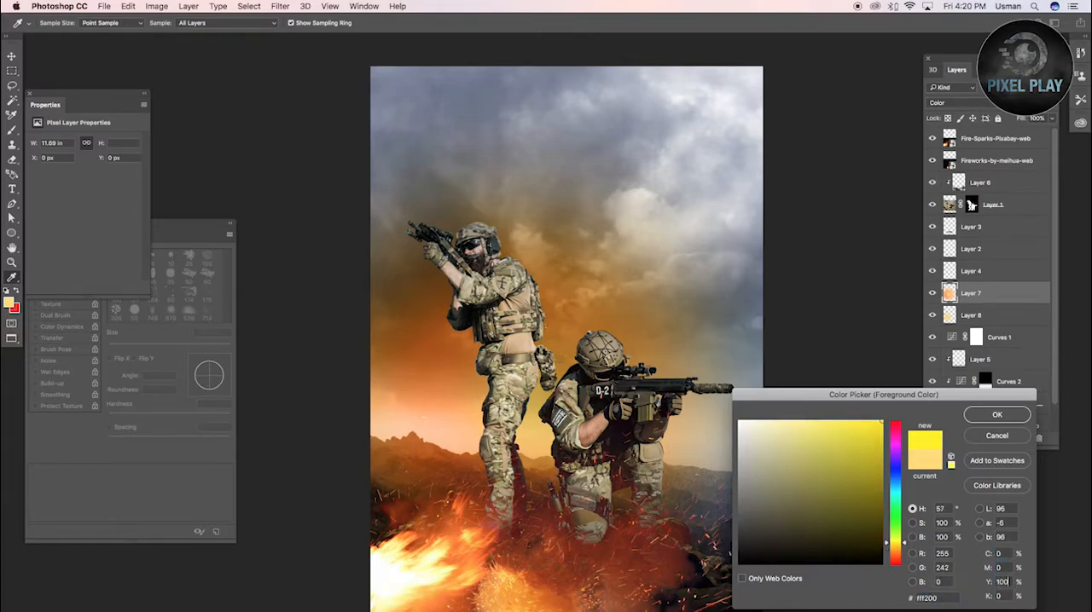
pyautogui.press('Return')
pyautogui.click(514, 374)
pyautogui.press('super+z')
pyautogui.click(1025, 438)
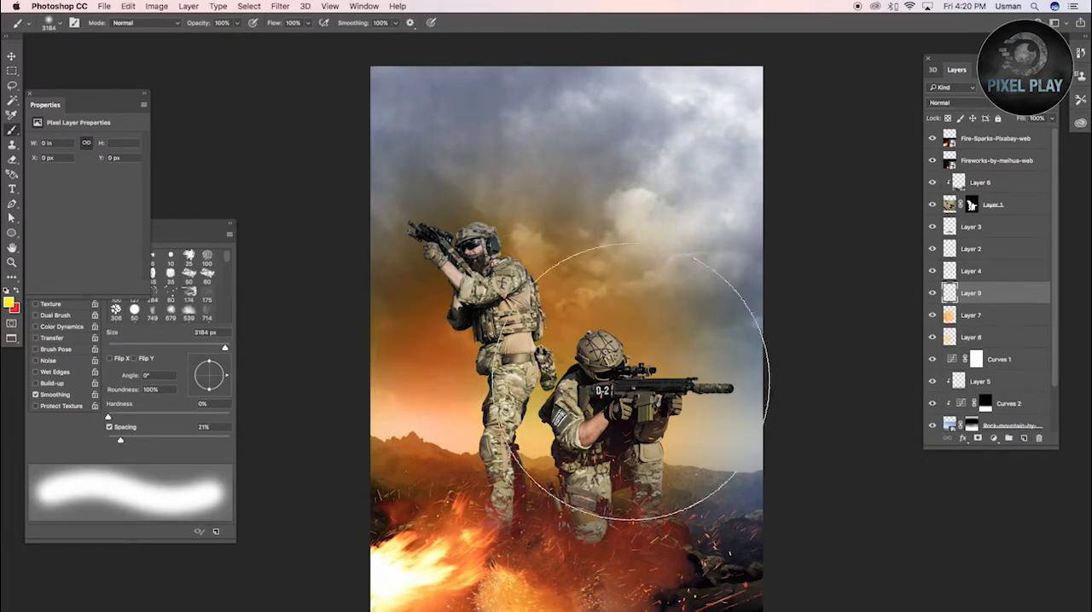
# Dab a 3184 px yellow glow, scale it down to 9.4 in wide behind the standing soldier, and set it to Screen
pyautogui.click(526, 362)
pyautogui.press('super+z')
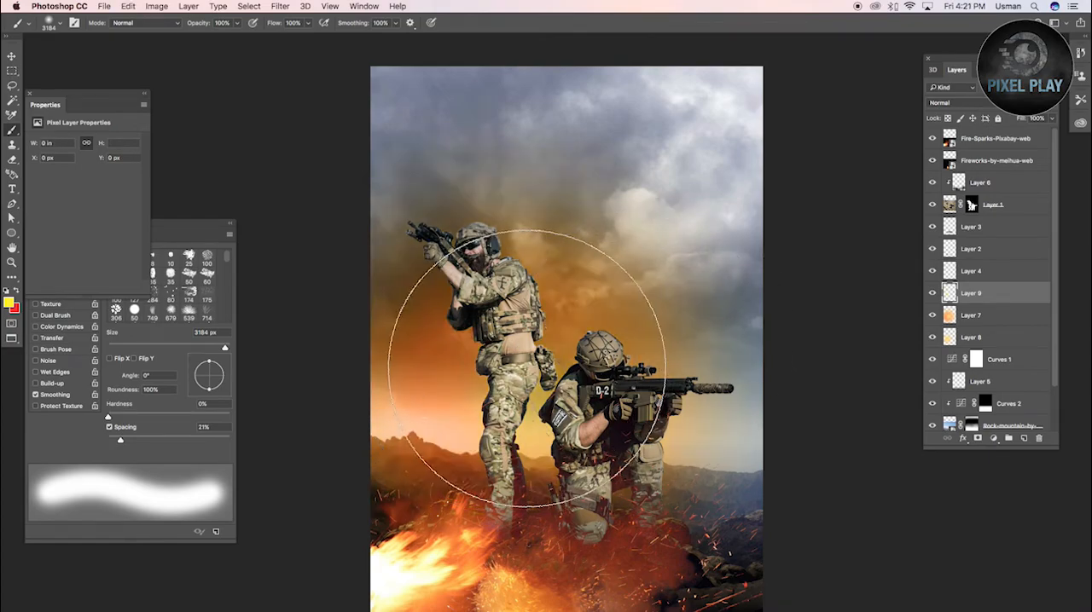
pyautogui.click(548, 348)
pyautogui.press('super+t')
pyautogui.moveTo(762, 73); pyautogui.dragTo(723, 133)
pyautogui.moveTo(644, 290); pyautogui.dragTo(594, 334)
pyautogui.press('Return')
pyautogui.click(946, 103)
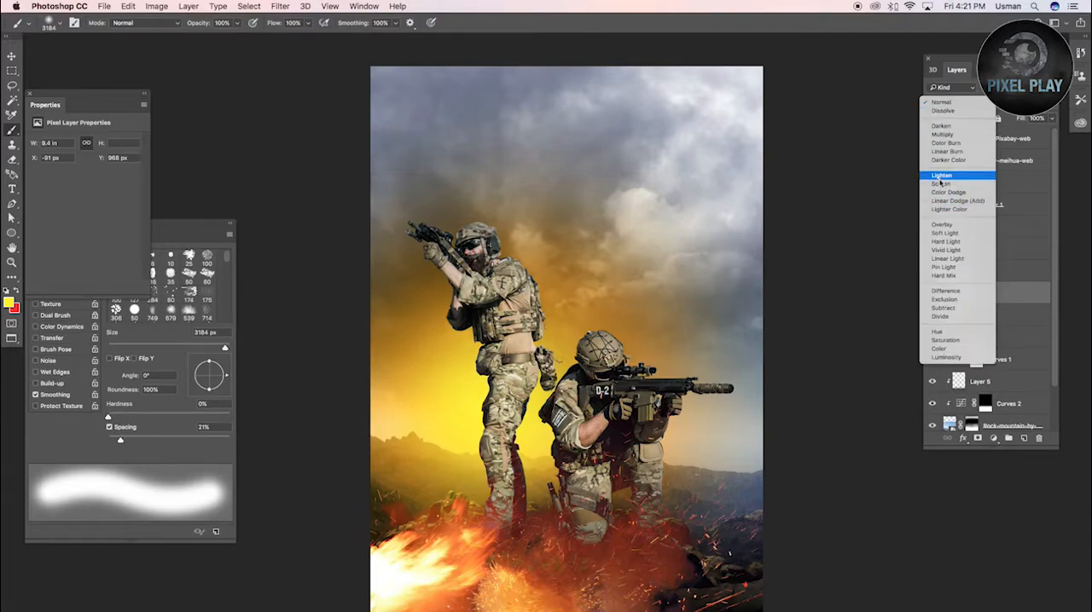
pyautogui.click(931, 182)
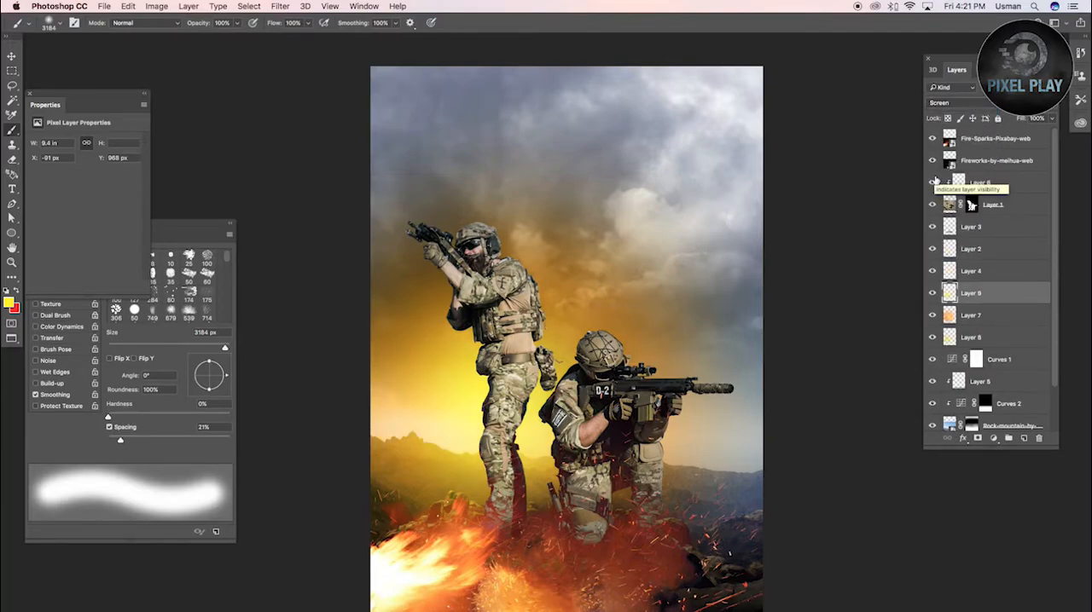
# Darken the Stormy-clouds layer with a Curves adjustment, mapping input 162 to output 126
pyautogui.scroll(-2, 999, 245)
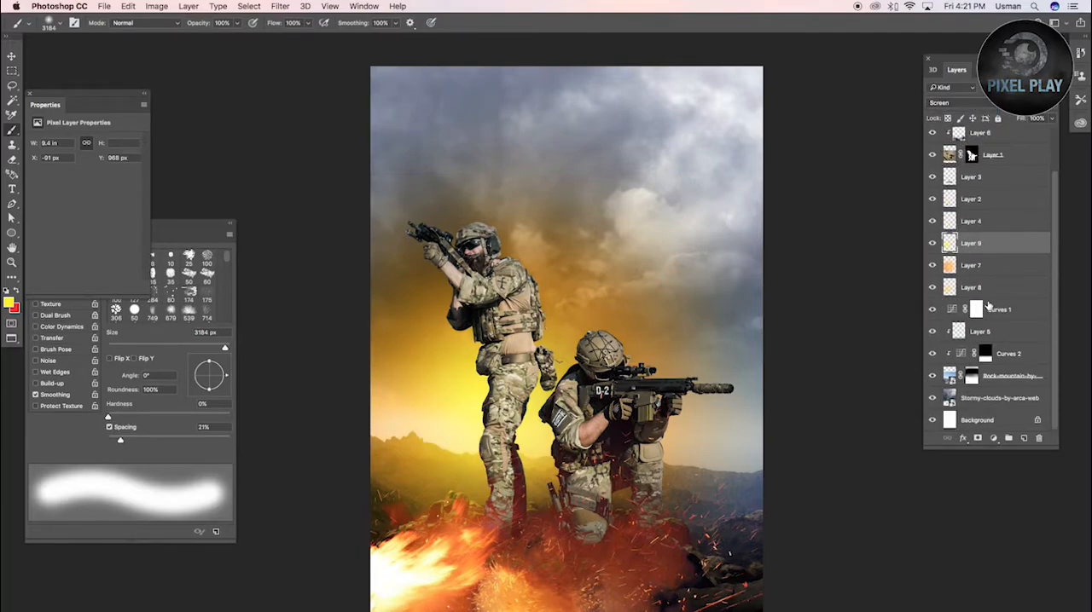
pyautogui.click(974, 396)
pyautogui.hotkey('ctrl', 'm')
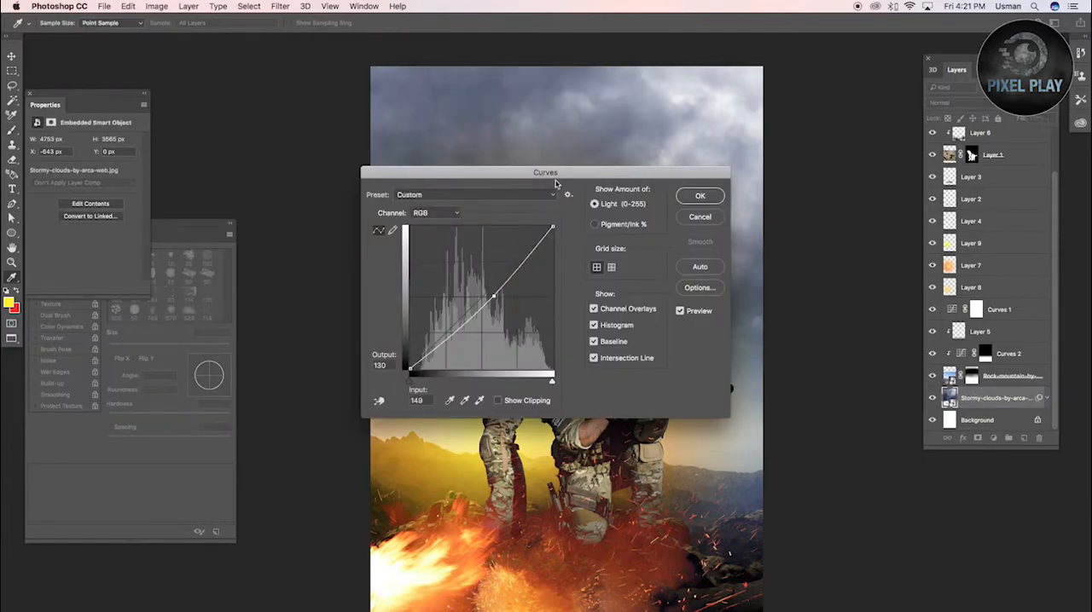
pyautogui.moveTo(559, 175); pyautogui.dragTo(923, 253)
pyautogui.moveTo(878, 356); pyautogui.dragTo(879, 373)
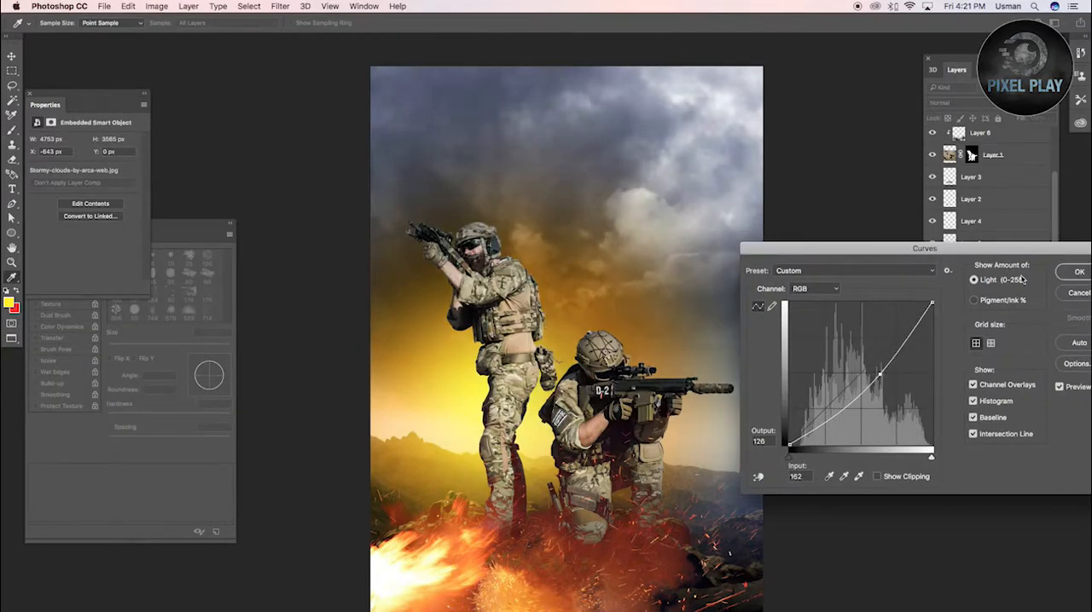
pyautogui.click(1063, 272)
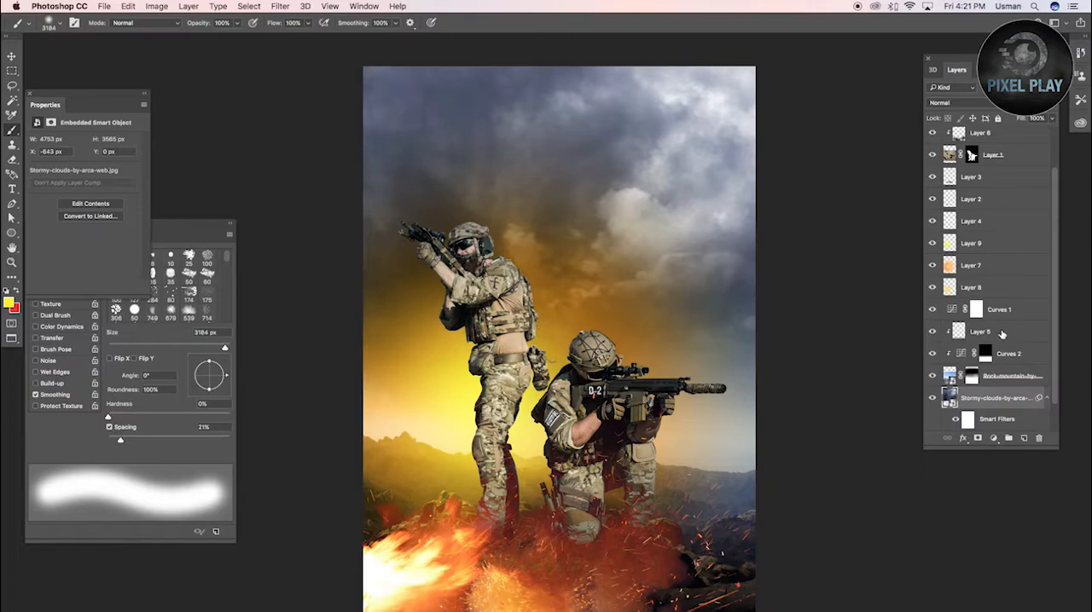
# Add a layer above Layer 5 and fade black gradients inward from the upper and right parts of the image
pyautogui.click(1003, 335)
pyautogui.click(1023, 437)
pyautogui.moveTo(785, 330); pyautogui.dragTo(640, 83)
pyautogui.moveTo(456, 30); pyautogui.dragTo(217, 252)
pyautogui.press('super+shift+BackSpace')
pyautogui.press('super+z')
pyautogui.press('d')
pyautogui.press('super+shift+BackSpace')
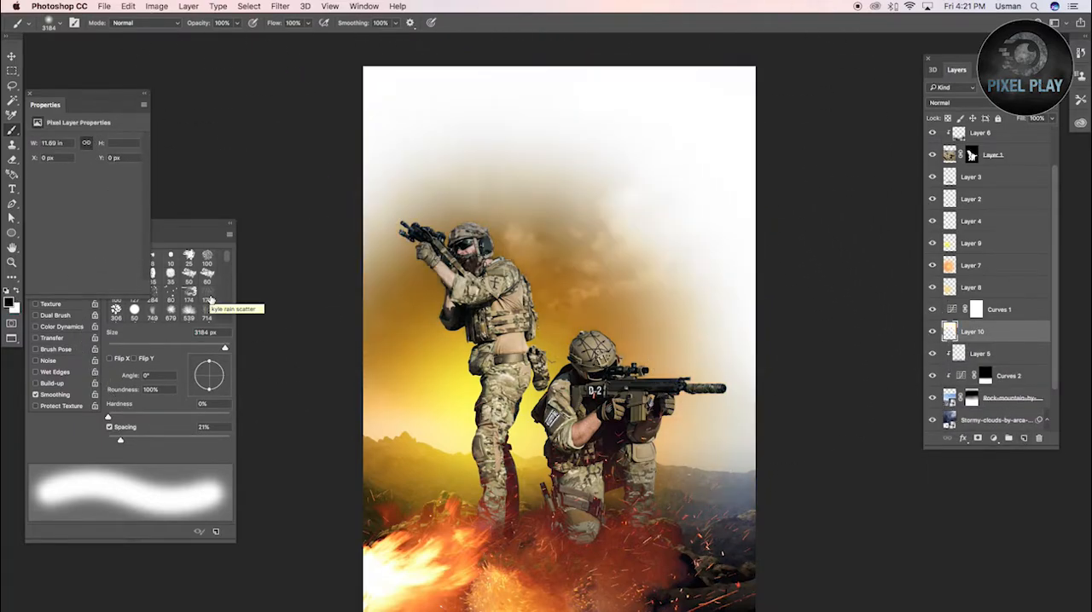
pyautogui.hotkey('alt', 'shift', 'BackSpace')
# Set the black gradient layer to Multiply and slightly lower its opacity so the clouds show through
pyautogui.click(947, 102)
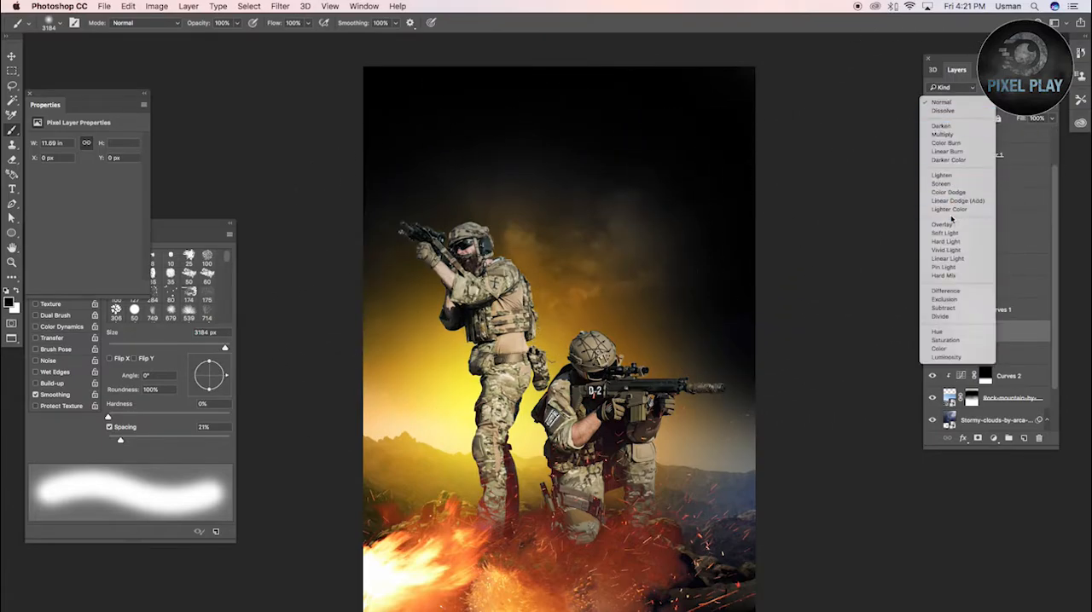
pyautogui.click(951, 135)
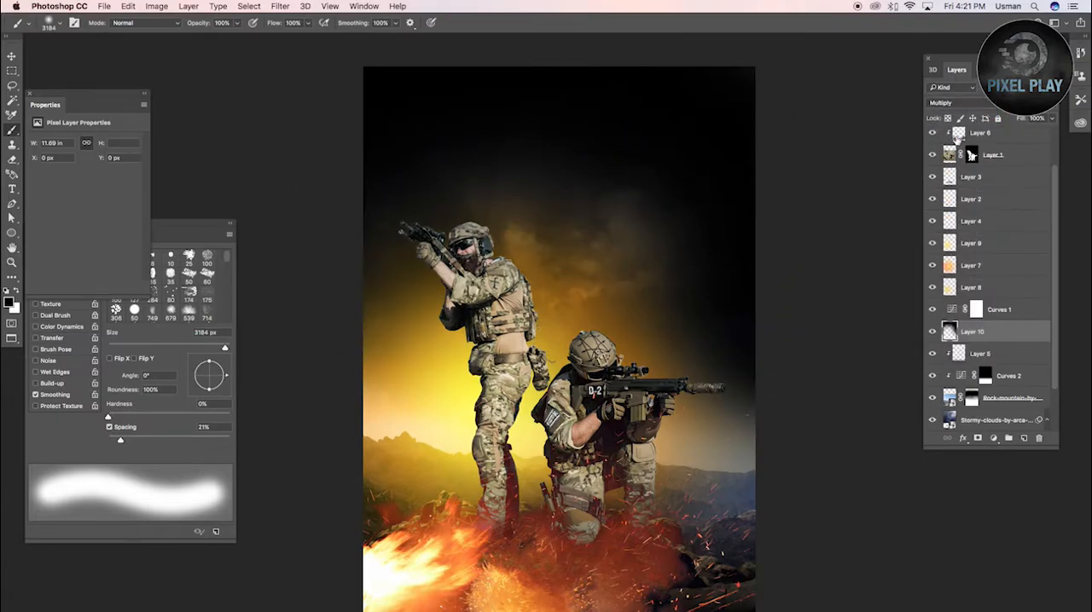
pyautogui.press('v')
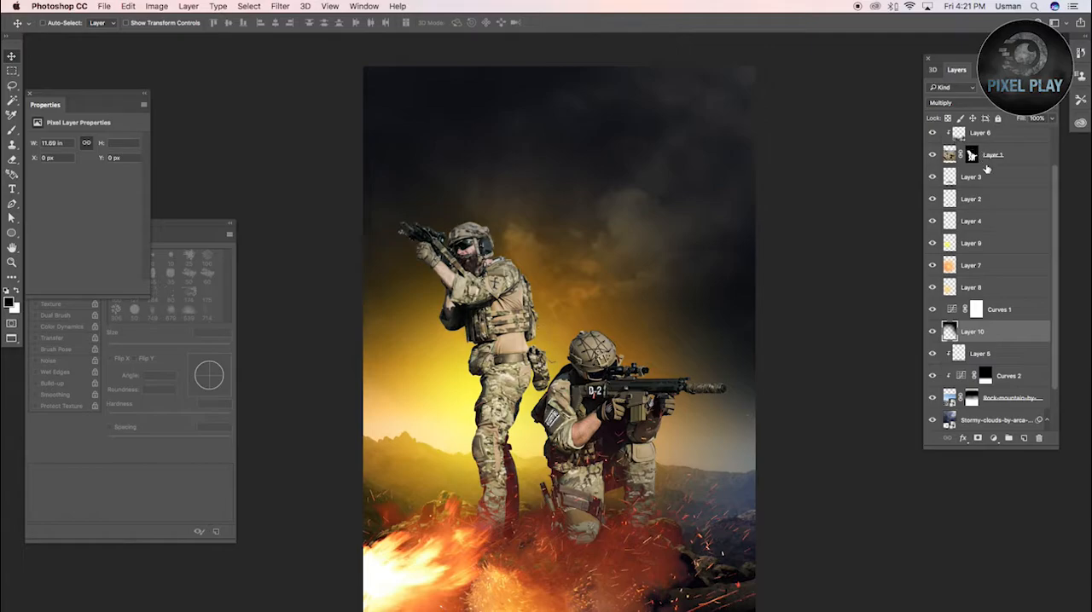
# On Layer 7, brush red into the clouds above the soldiers with a 3184 px brush at 20% opacity
pyautogui.click(956, 267)
pyautogui.click(8, 301)
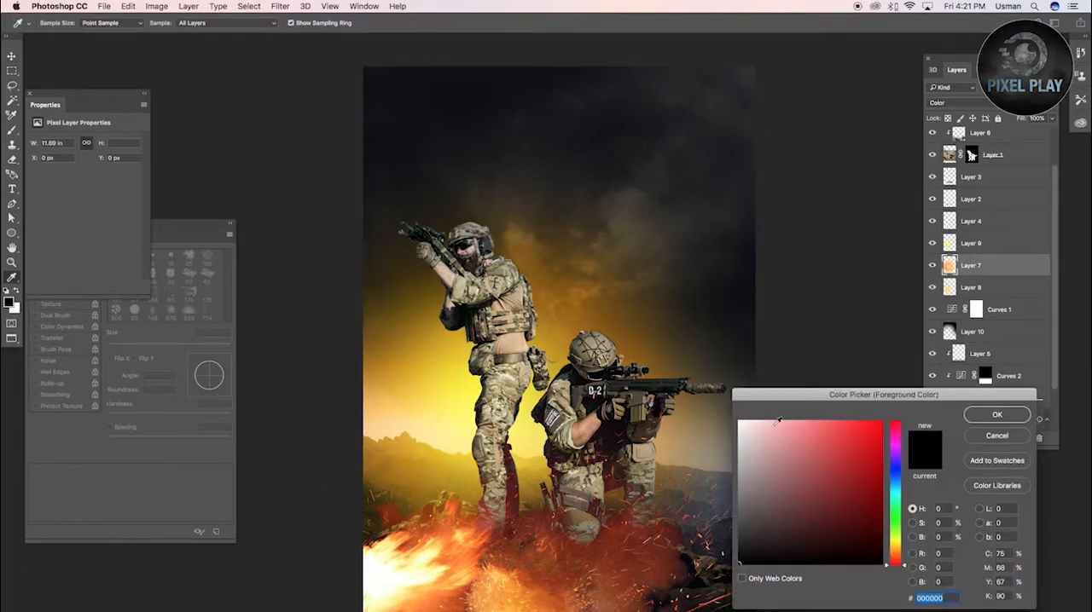
pyautogui.click(978, 415)
pyautogui.press('b')
pyautogui.click(518, 327)
pyautogui.press('super+z')
pyautogui.moveTo(539, 326)
pyautogui.mouseDown()
pyautogui.moveTo(500, 330)
pyautogui.moveTo(555, 317)
pyautogui.moveTo(565, 370)
pyautogui.moveTo(727, 458)
pyautogui.moveTo(582, 207)
pyautogui.moveTo(571, 250)
pyautogui.mouseUp()
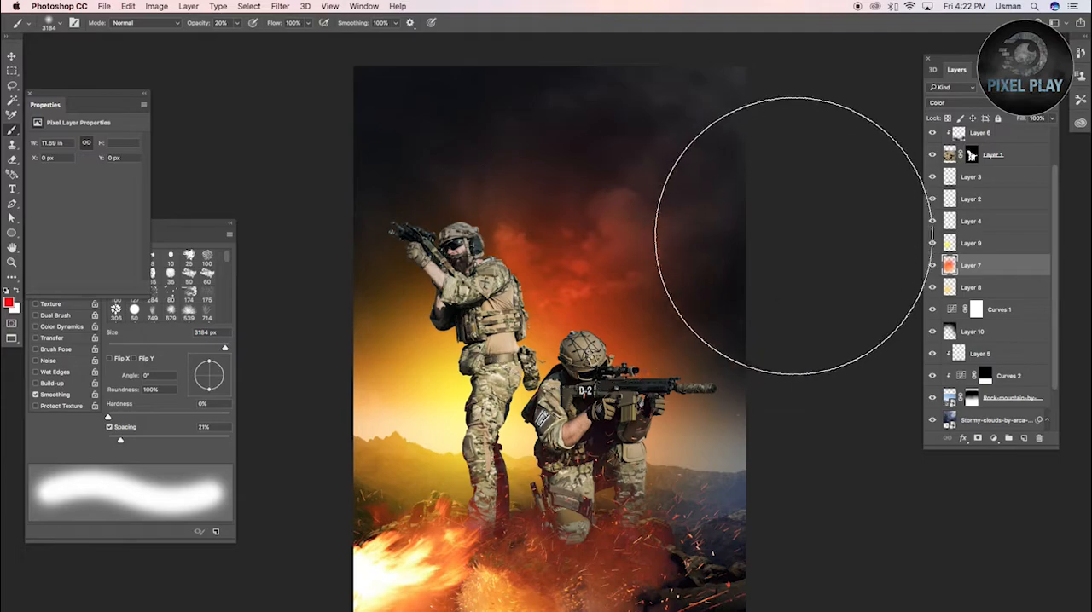
# Add a layer above the first black gradient layer and fade a second black gradient down from the sky's upper edge
pyautogui.click(992, 332)
pyautogui.press('super+shift+alt+n')
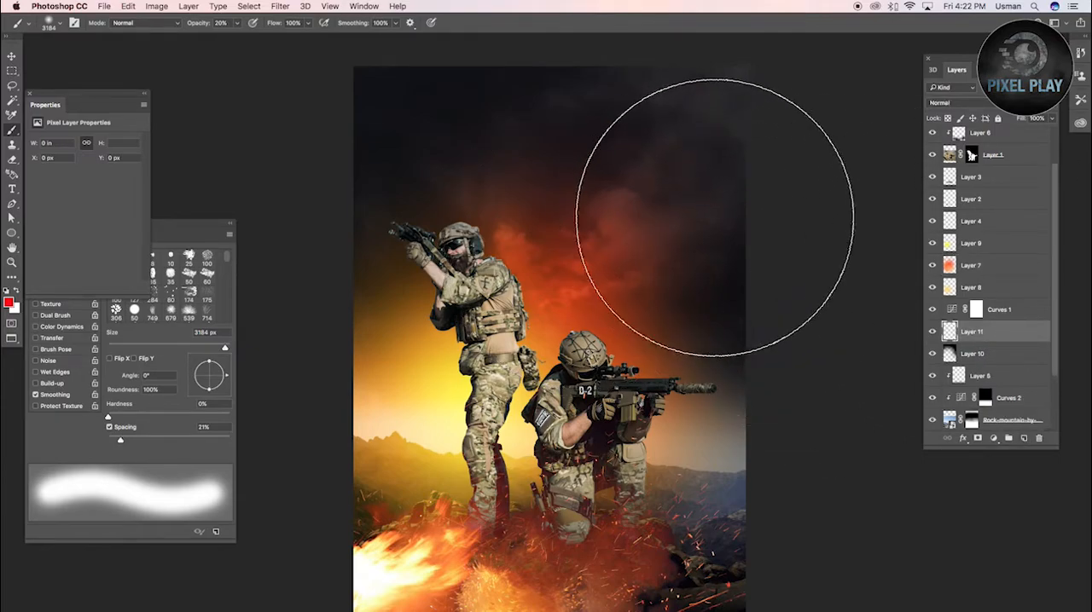
pyautogui.press('g')
pyautogui.moveTo(591, 277); pyautogui.dragTo(591, 277)
pyautogui.press('d')
pyautogui.press('super+shift+BackSpace')
pyautogui.hotkey('alt', 'shift', 'BackSpace')
pyautogui.press('v')
pyautogui.hscroll(-2, 612, 237)
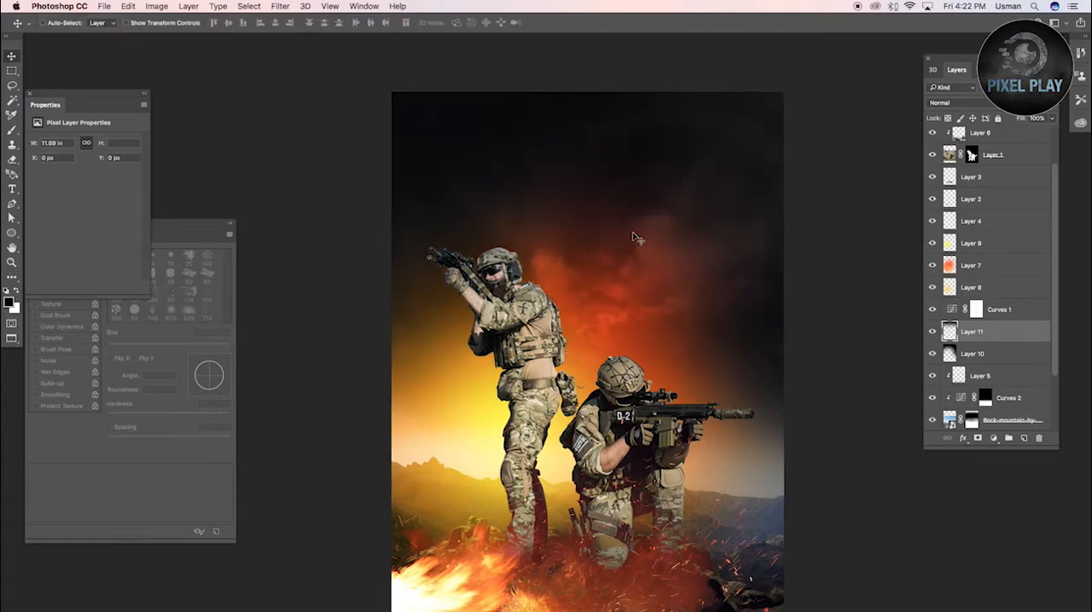
# Add a layer above Layer 6, dab yellow beside the standing soldier with a 1546 px brush at 20% opacity, and clip it to the soldiers
pyautogui.press('z')
pyautogui.moveTo(377, 215); pyautogui.dragTo(894, 608)
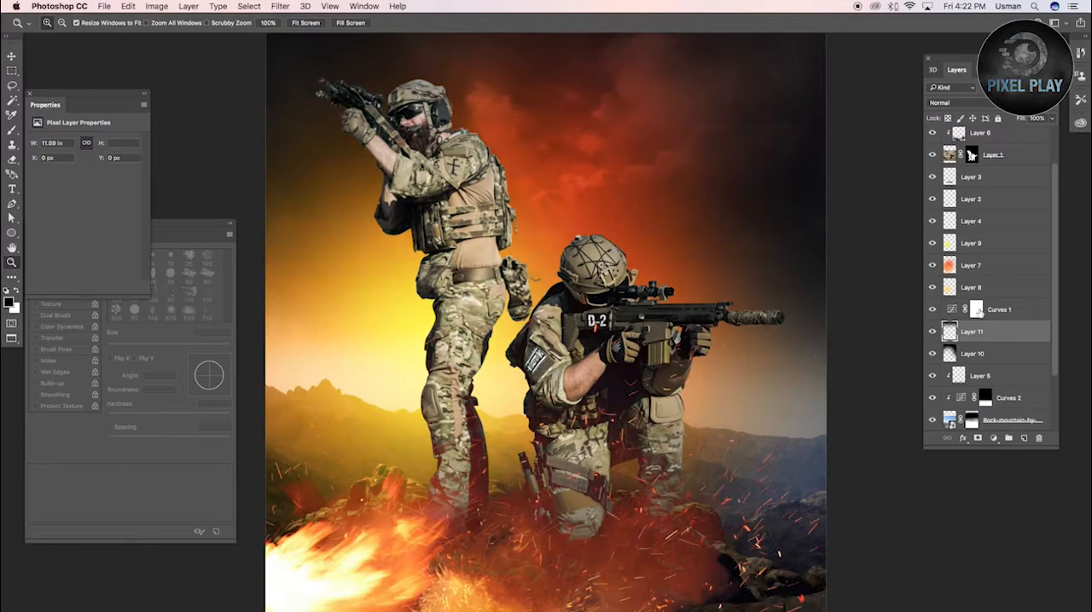
pyautogui.scroll(3, 981, 163)
pyautogui.click(988, 187)
pyautogui.click(1025, 439)
pyautogui.press('b')
pyautogui.moveTo(491, 364); pyautogui.dragTo(401, 364)
pyautogui.keyDown('alt'); pyautogui.click(383, 313); pyautogui.keyUp('alt')
pyautogui.click(333, 316)
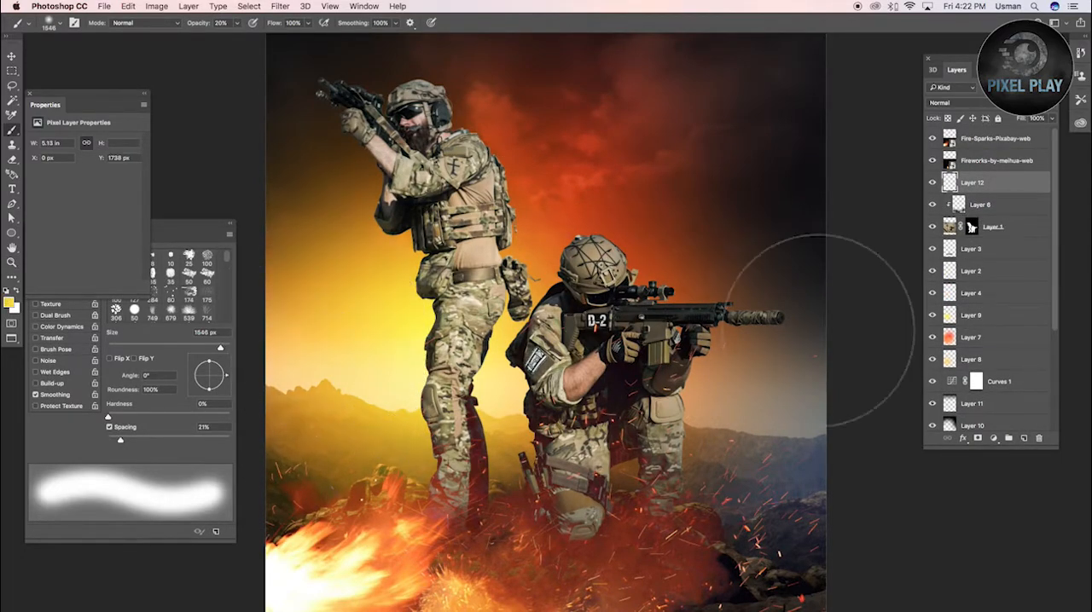
pyautogui.keyDown('alt'); pyautogui.click(975, 194); pyautogui.keyUp('alt')
# Dab more yellow on the standing soldier's left edge and red on the right edge, and set the clipped layer to Multiply
pyautogui.click(367, 407)
pyautogui.click(344, 230)
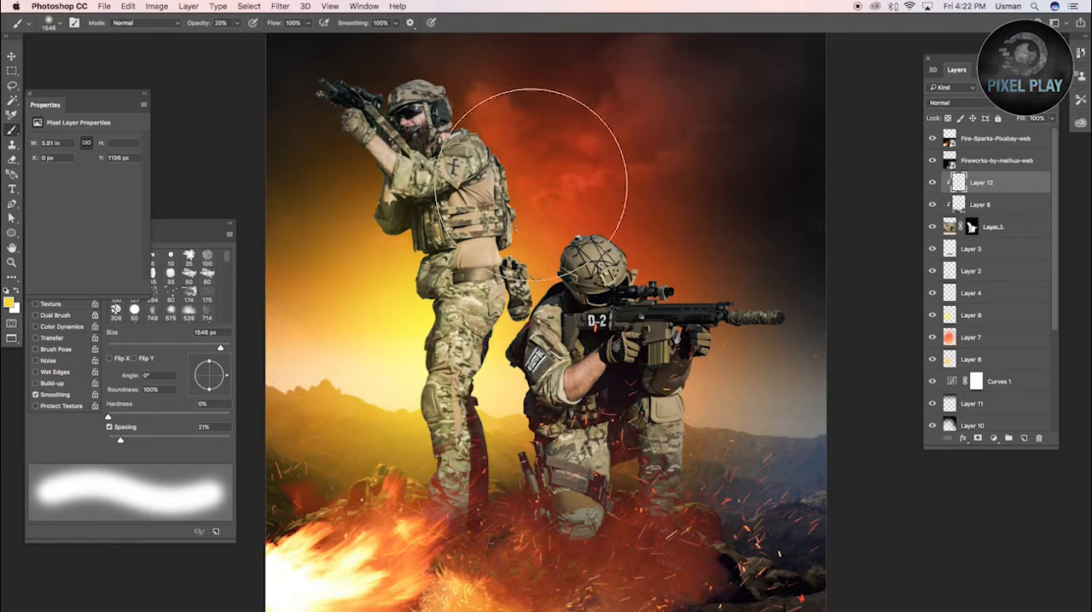
pyautogui.keyDown('alt'); pyautogui.click(527, 146); pyautogui.keyUp('alt')
pyautogui.click(523, 143)
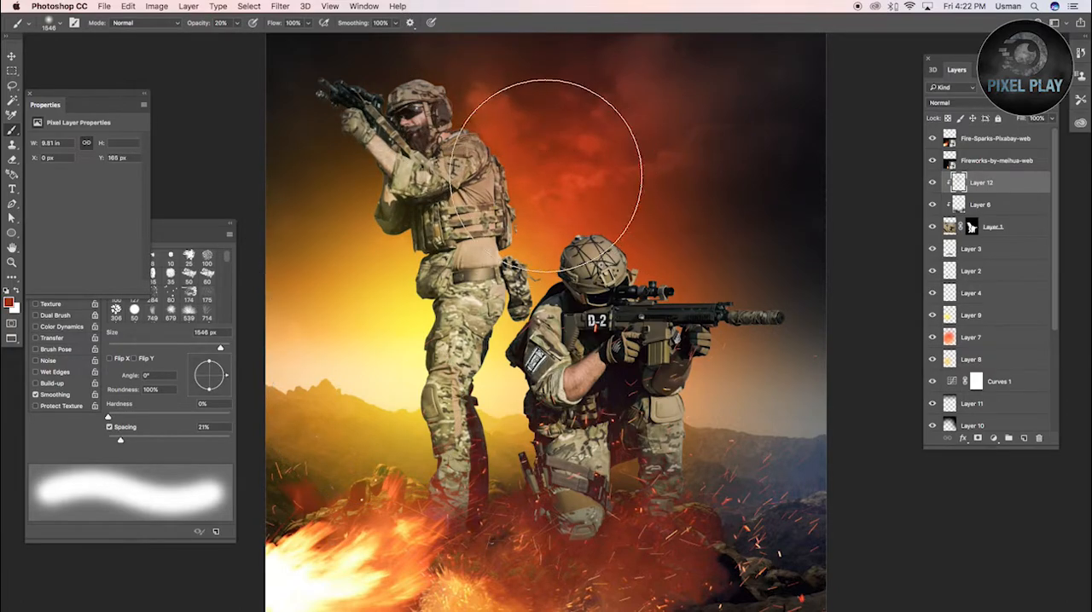
pyautogui.click(952, 103)
pyautogui.click(955, 135)
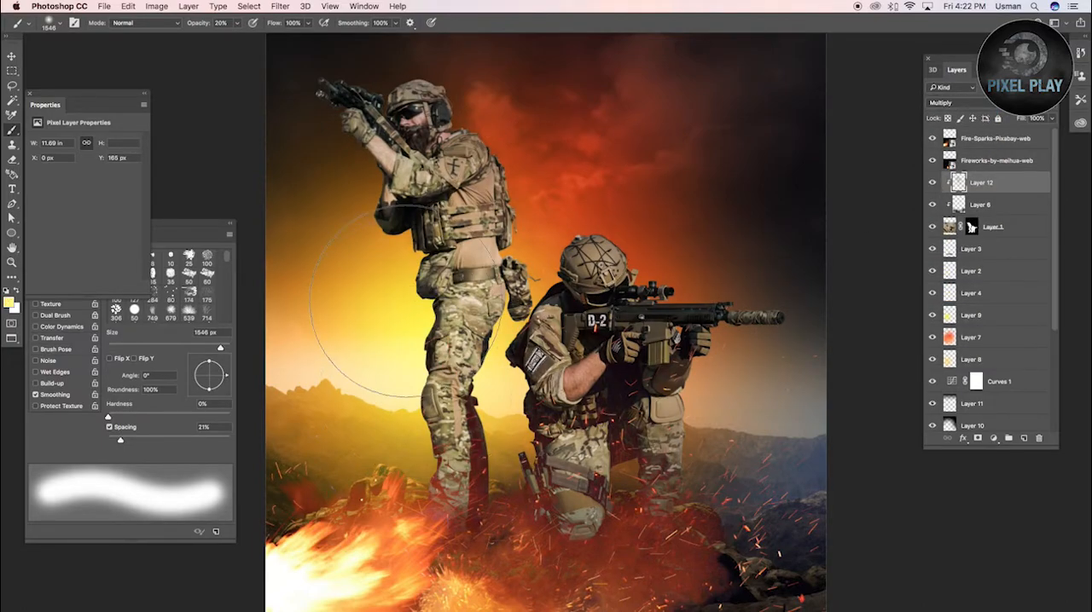
# Paint yellow light along the standing soldier's left edge at 100% brush opacity, undoing the overly strong red dab on the back
pyautogui.press('0')
pyautogui.moveTo(389, 263)
pyautogui.mouseDown()
pyautogui.moveTo(354, 229)
pyautogui.moveTo(351, 199)
pyautogui.mouseUp()
pyautogui.keyDown('alt'); pyautogui.click(493, 124); pyautogui.keyUp('alt')
pyautogui.click(498, 150)
pyautogui.press('super+z')
# Paint red light over the standing soldier's back, arms and rifle at 50% brush opacity, reducing the brush to 616 px
pyautogui.press('5')
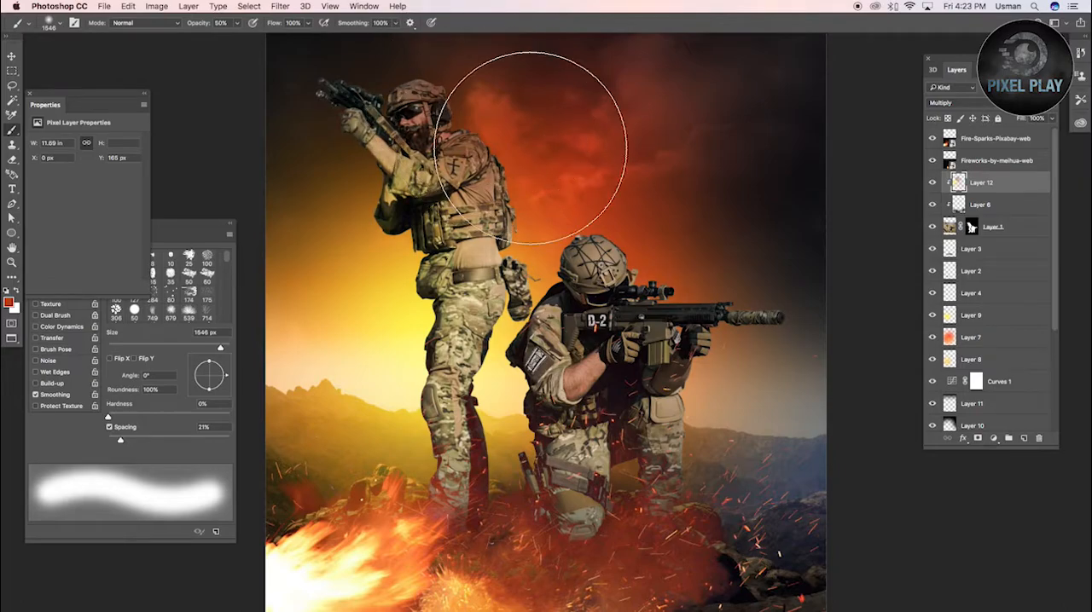
pyautogui.moveTo(505, 130); pyautogui.dragTo(453, 133)
pyautogui.click(472, 142)
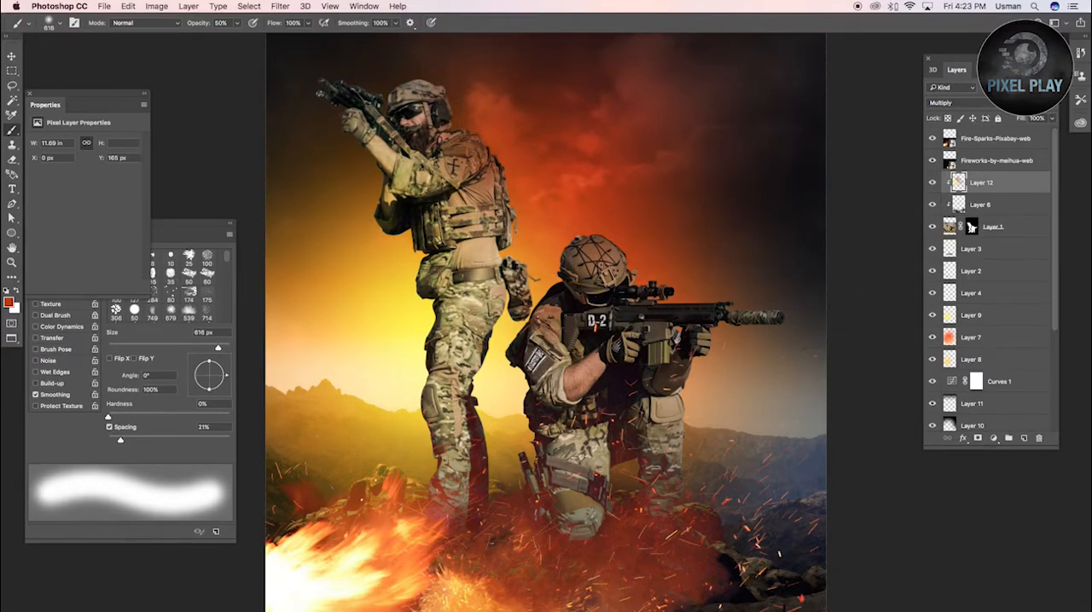
pyautogui.moveTo(303, 58)
pyautogui.mouseDown()
pyautogui.moveTo(384, 96)
pyautogui.moveTo(360, 158)
pyautogui.moveTo(407, 178)
pyautogui.mouseUp()
pyautogui.click(428, 162)
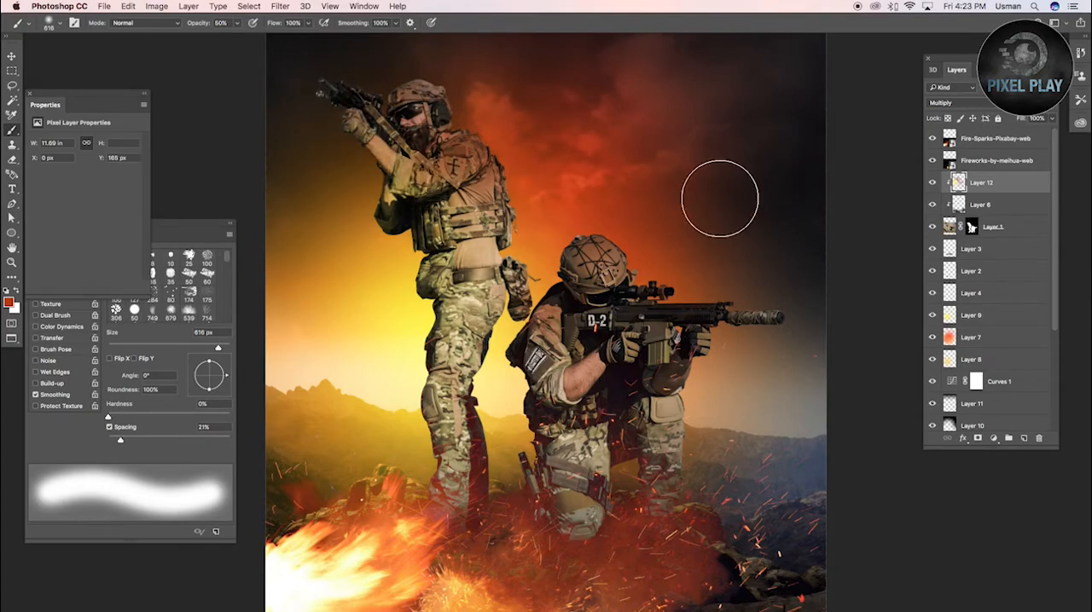
# Paint red light on the hip pouch and the kneeling soldier's shoulder, and yellow light on the legs with a 698 px brush
pyautogui.moveTo(524, 266); pyautogui.dragTo(517, 335)
pyautogui.moveTo(510, 426); pyautogui.dragTo(521, 426)
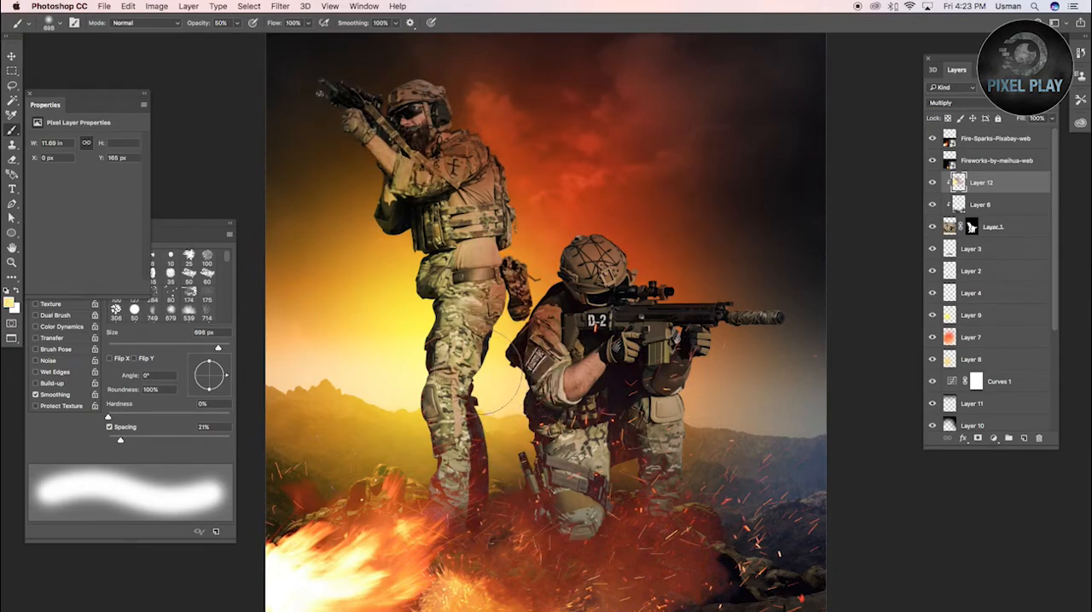
pyautogui.moveTo(612, 441); pyautogui.dragTo(588, 467)
pyautogui.scroll(-5, 1001, 406)
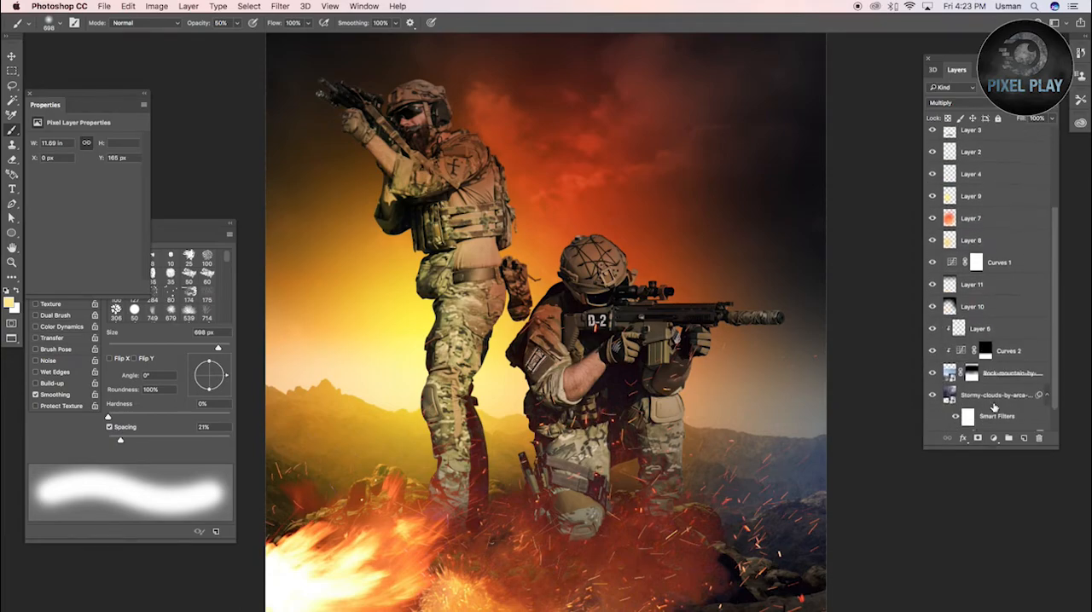
# Shade the soldiers' lower bodies in black on Layer 6 with a soft 1381 px brush
pyautogui.scroll(5, 986, 323)
pyautogui.click(986, 197)
pyautogui.moveTo(710, 463)
pyautogui.mouseDown()
pyautogui.moveTo(752, 463)
pyautogui.moveTo(749, 444)
pyautogui.moveTo(774, 541)
pyautogui.moveTo(341, 533)
pyautogui.mouseUp()
pyautogui.press('d')
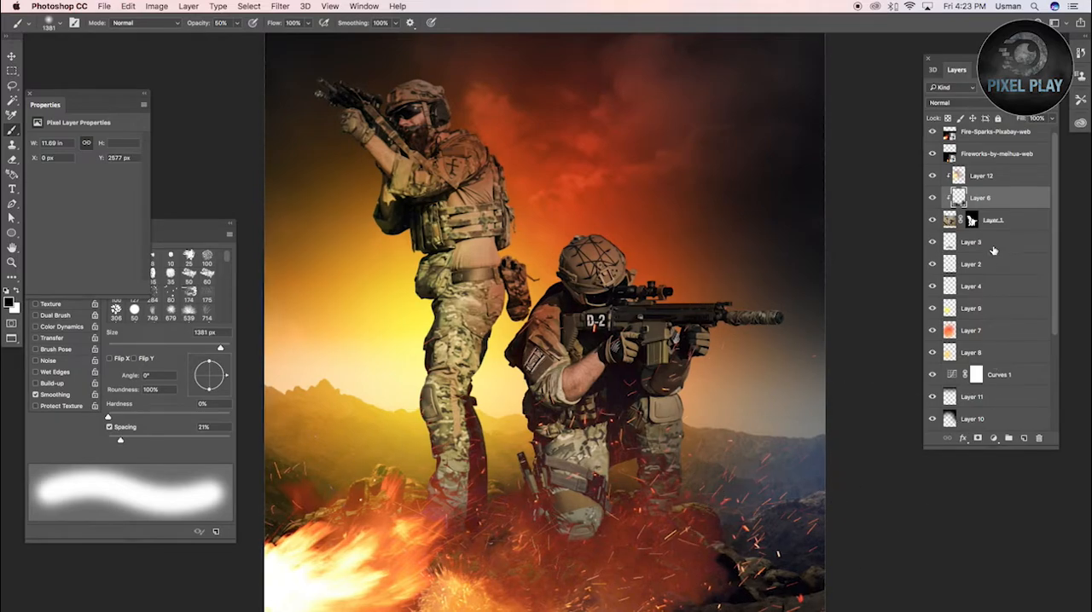
# Move the rocky mountain layer up together with its clipped Curves 2 and Layer 5
pyautogui.scroll(-5, 993, 250)
pyautogui.click(994, 345)
pyautogui.keyDown('shift'); pyautogui.click(1000, 301); pyautogui.keyUp('shift')
pyautogui.press('v')
pyautogui.moveTo(731, 441); pyautogui.dragTo(736, 411)
pyautogui.scroll(-5, 706, 423)
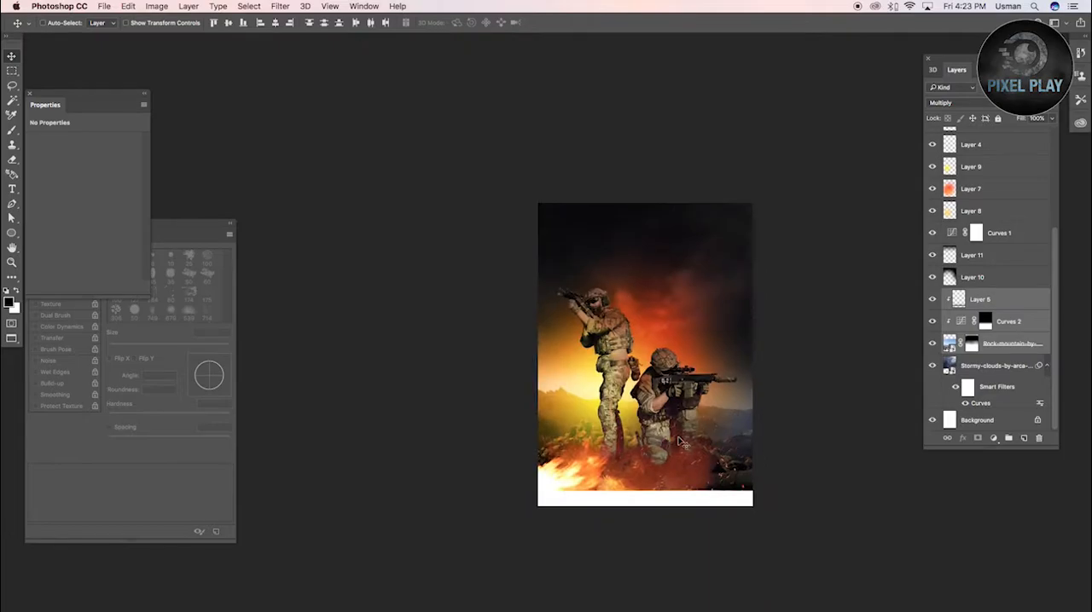
# Crop the canvas to cut off the empty white strip along the image's bottom edge
pyautogui.press('c')
pyautogui.moveTo(650, 508); pyautogui.dragTo(647, 498)
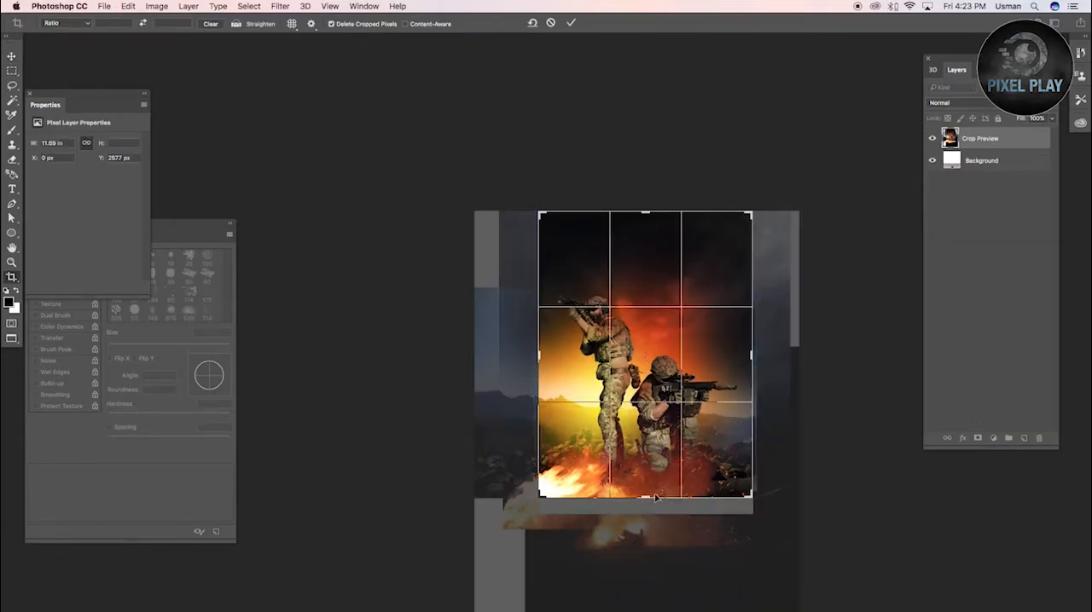
pyautogui.scroll(5, 648, 499)
pyautogui.press('Return')
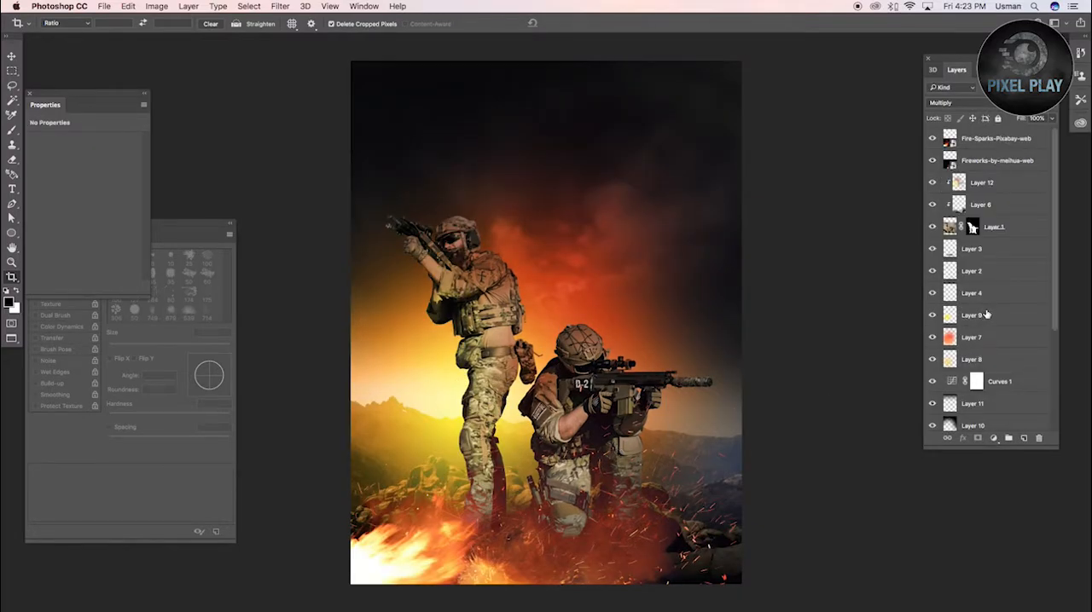
# Soften the background glow to 50% opacity, comparing the image with Layers 9 and 7 hidden and shown
pyautogui.scroll(1, 807, 270)
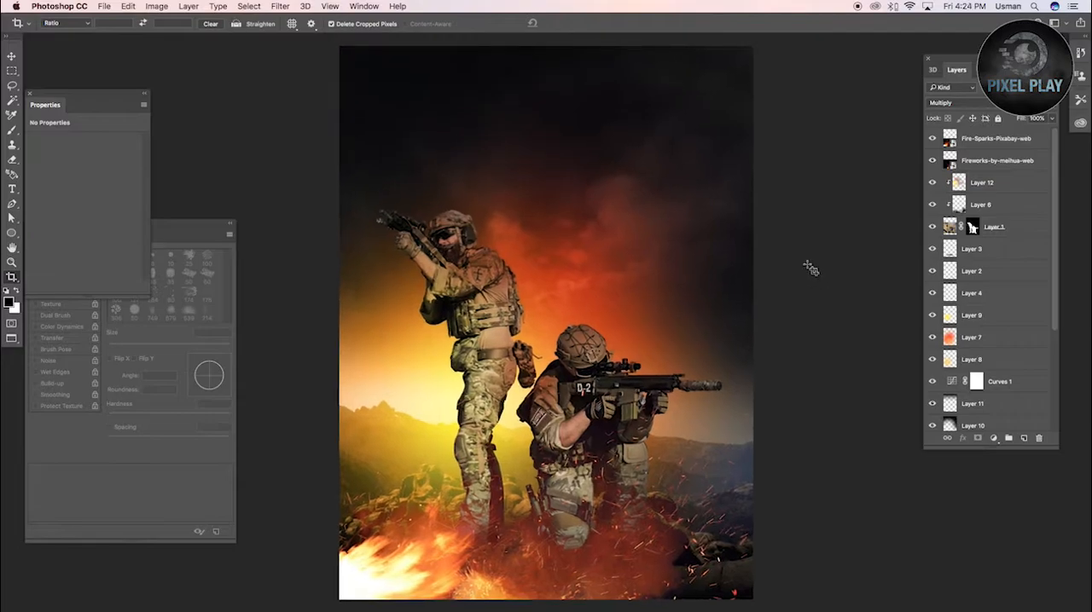
pyautogui.click(931, 317)
pyautogui.click(932, 316)
pyautogui.click(969, 317)
pyautogui.press('v')
pyautogui.press('5')
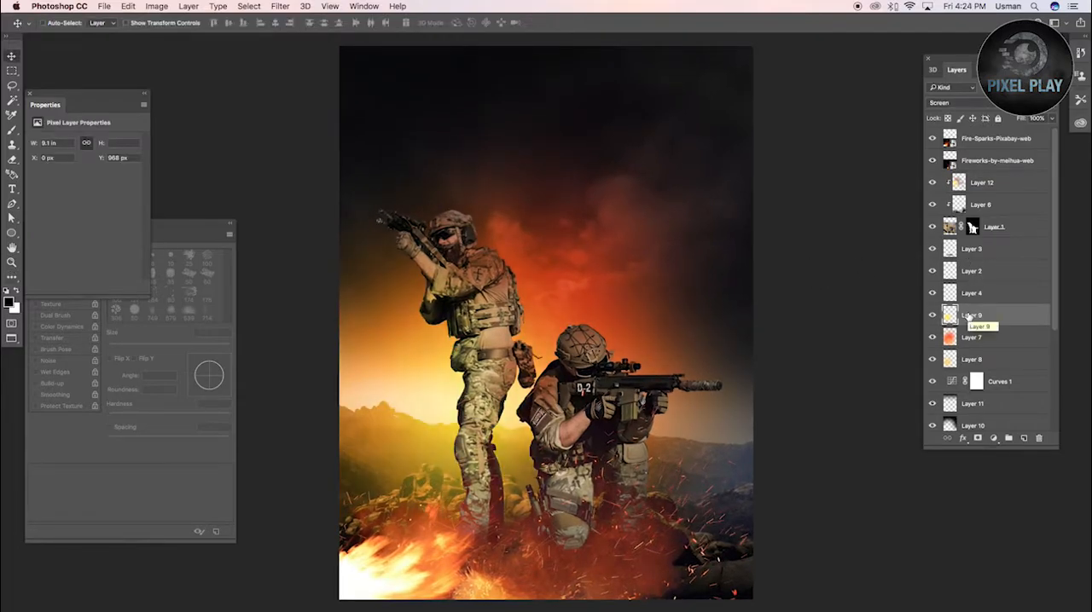
pyautogui.click(964, 343)
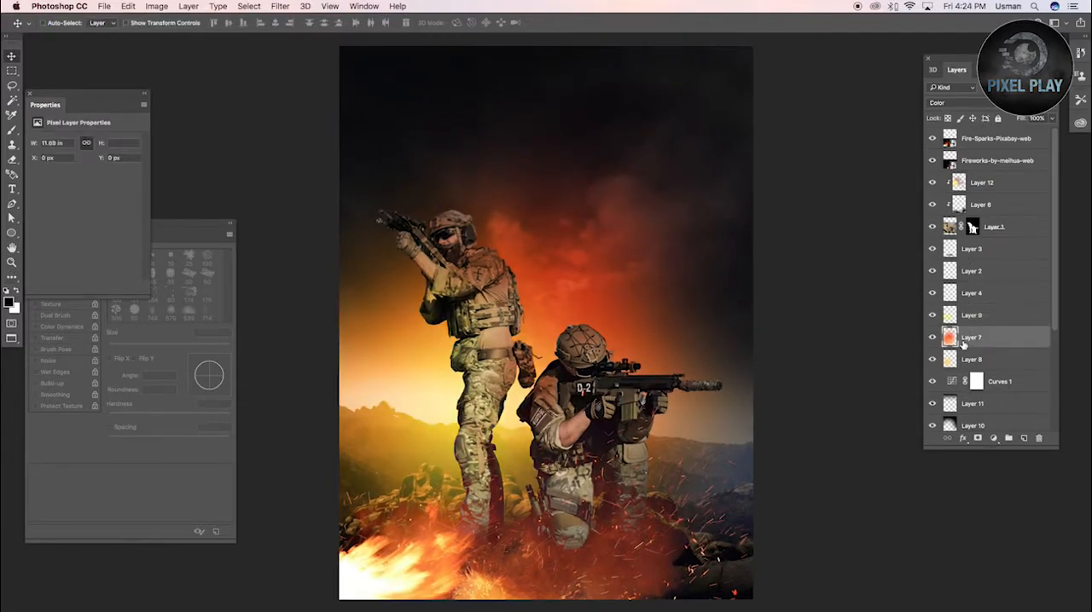
pyautogui.click(932, 337)
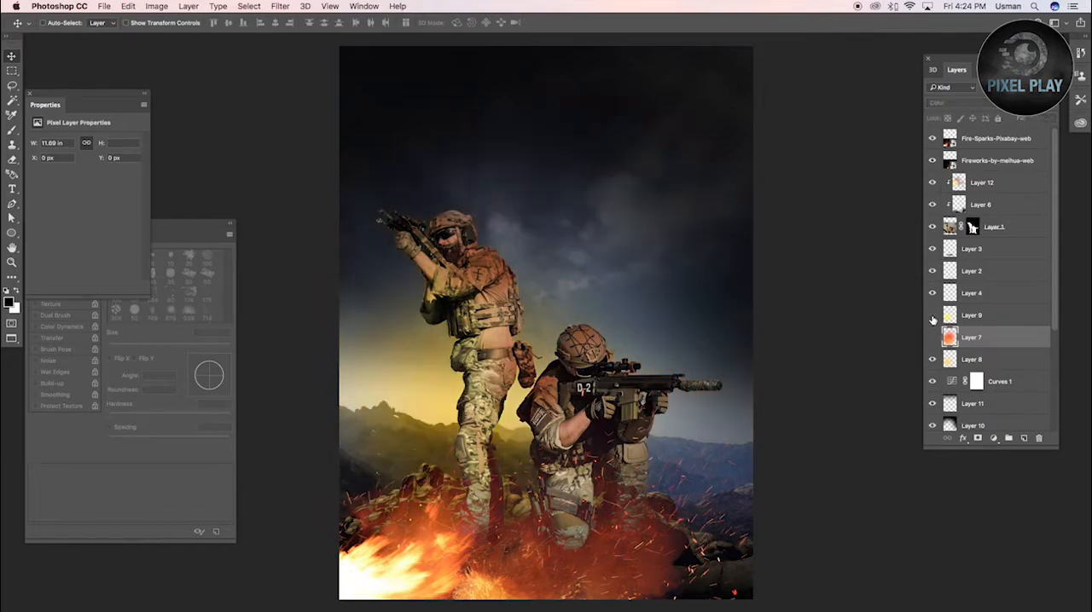
pyautogui.click(932, 337)
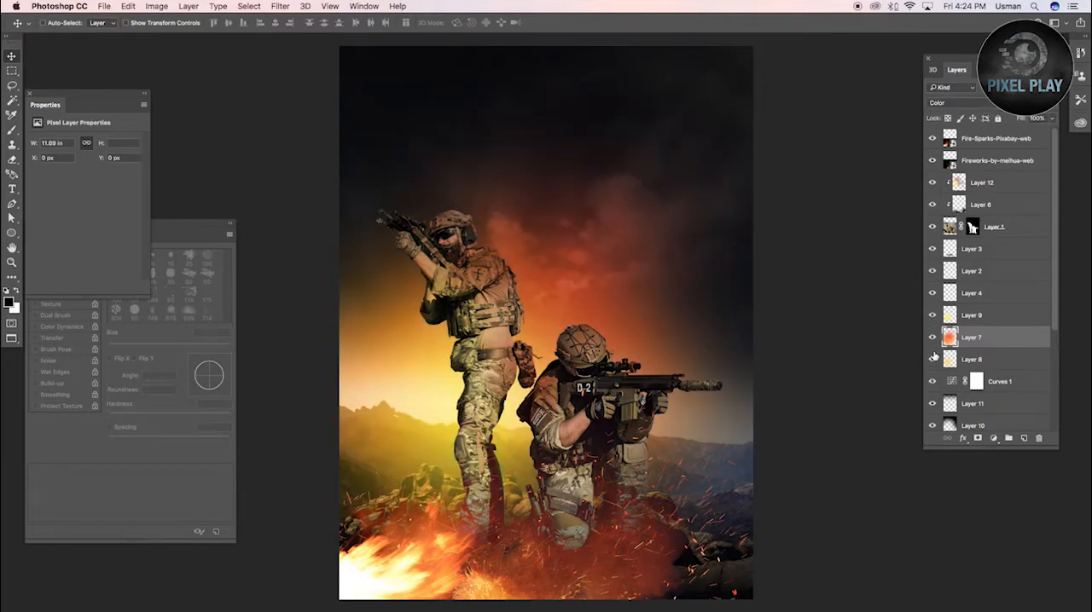
# Move the dark ground shading on Layer 5 up with Free Transform and compare the image with the layer hidden
pyautogui.scroll(-5, 956, 341)
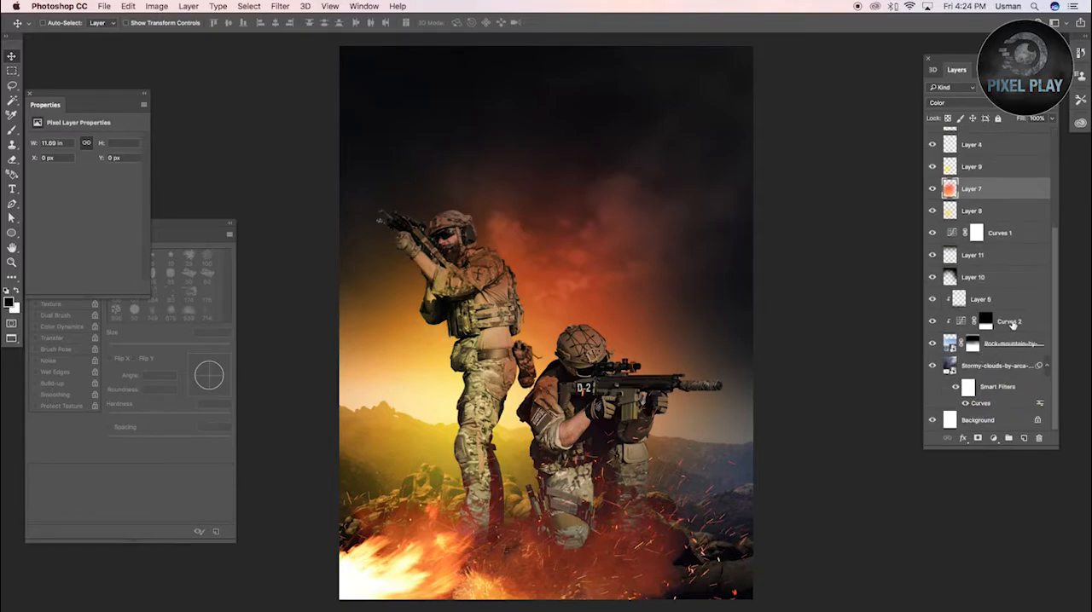
pyautogui.click(987, 305)
pyautogui.press('super+t')
pyautogui.moveTo(546, 499); pyautogui.dragTo(548, 408)
pyautogui.press('Return')
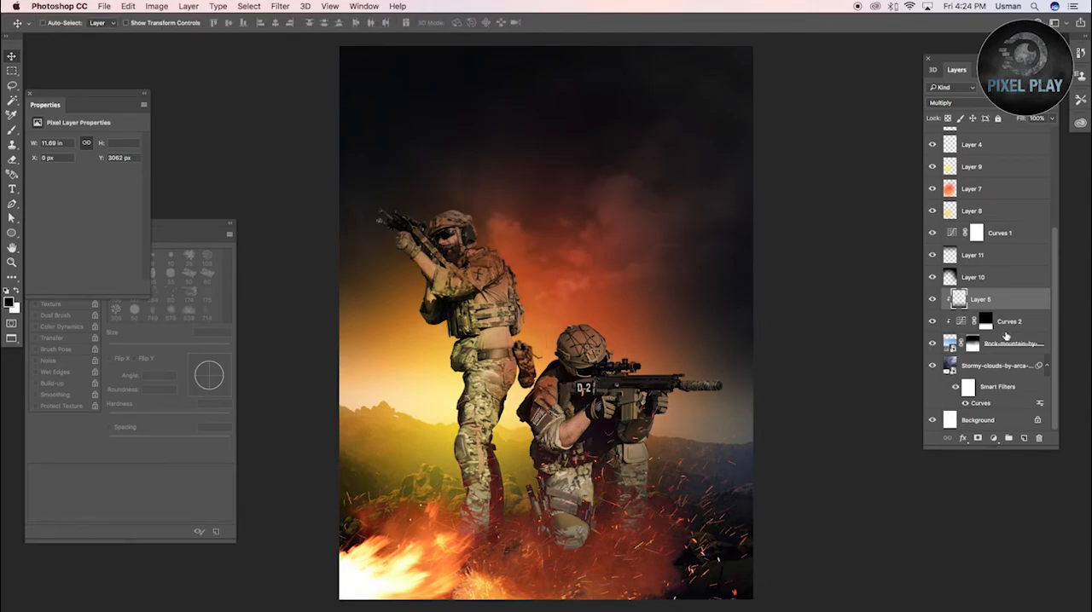
pyautogui.click(932, 300)
pyautogui.click(931, 300)
pyautogui.click(932, 300)
pyautogui.click(933, 299)
# Move the Fire-Sparks and Fireworks layers up together over the soldiers' feet with Free Transform
pyautogui.scroll(5, 986, 219)
pyautogui.click(996, 161)
pyautogui.keyDown('shift'); pyautogui.click(997, 138); pyautogui.keyUp('shift')
pyautogui.moveTo(644, 530); pyautogui.dragTo(627, 565)
pyautogui.moveTo(613, 471); pyautogui.dragTo(632, 312)
pyautogui.press('super+t')
pyautogui.moveTo(592, 421); pyautogui.dragTo(593, 395)
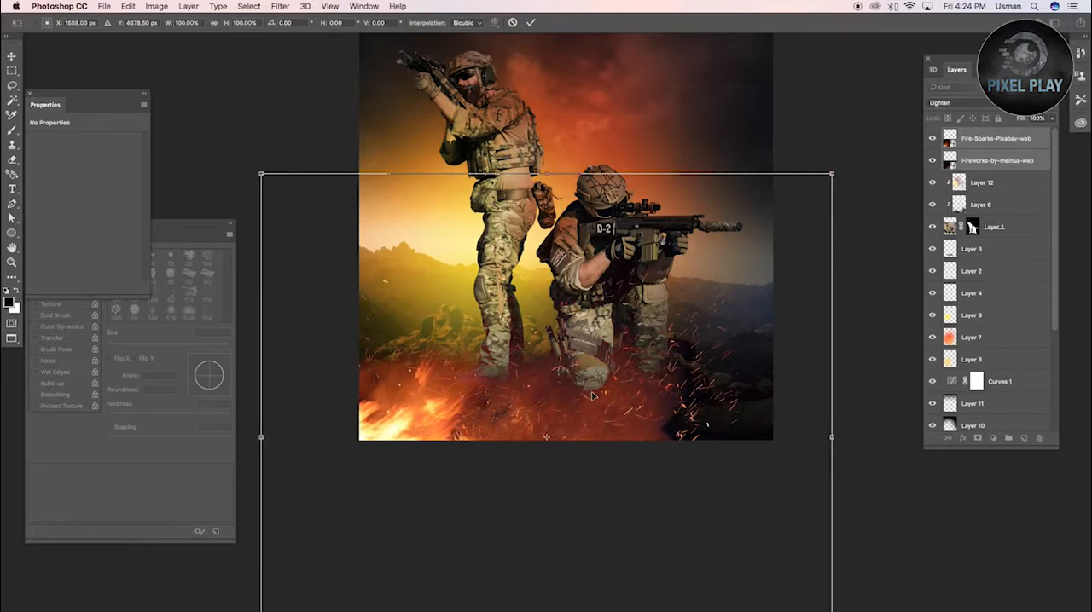
pyautogui.press('Return')
# Raise the Fire-Sparks layer on its own by 232 px with Free Transform
pyautogui.rightClick(431, 384)
pyautogui.click(439, 392)
pyautogui.press('super+t')
pyautogui.moveTo(438, 406); pyautogui.dragTo(441, 378)
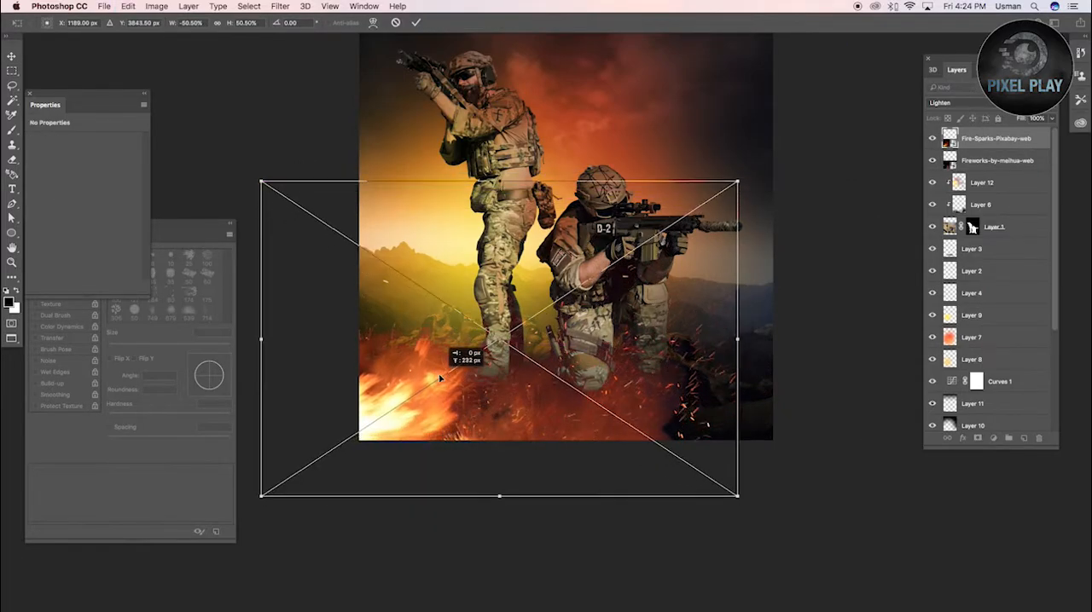
pyautogui.press('Return')
# Paint a red glow on Layer 9 behind the soldiers' legs with a 2298 px brush at 50% opacity
pyautogui.press('b')
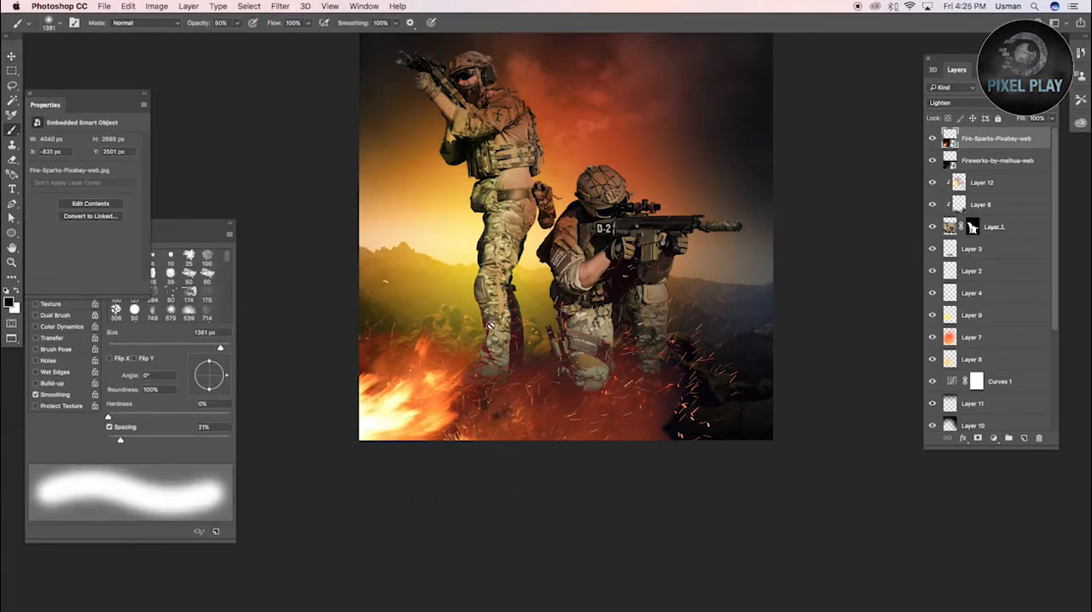
pyautogui.click(968, 333)
pyautogui.click(960, 360)
pyautogui.click(932, 317)
pyautogui.click(932, 317)
pyautogui.click(969, 315)
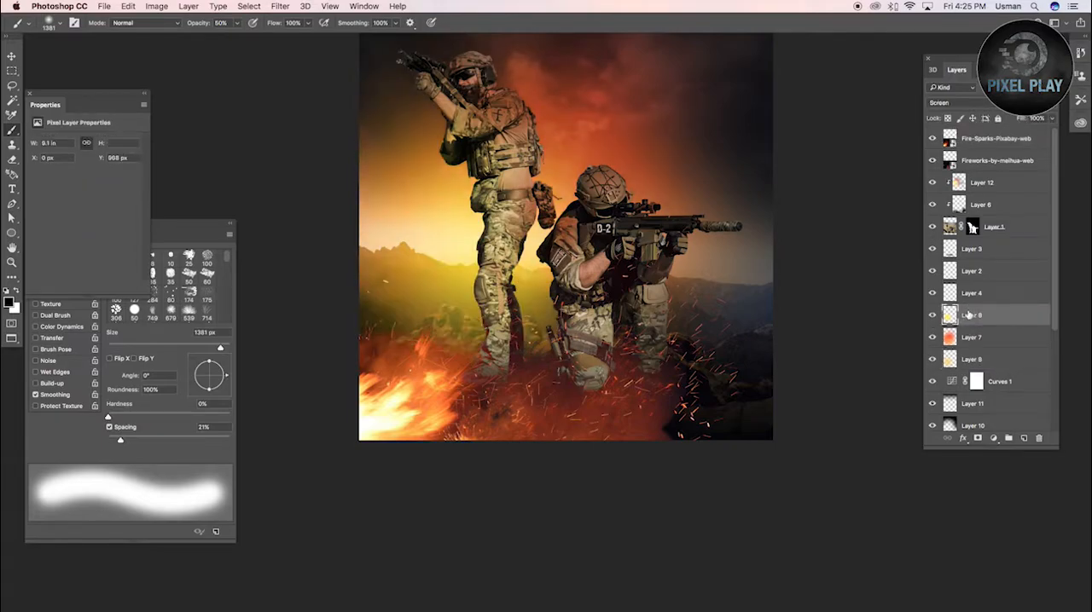
pyautogui.click(10, 304)
pyautogui.click(879, 422)
pyautogui.click(997, 414)
pyautogui.moveTo(484, 350); pyautogui.dragTo(534, 351)
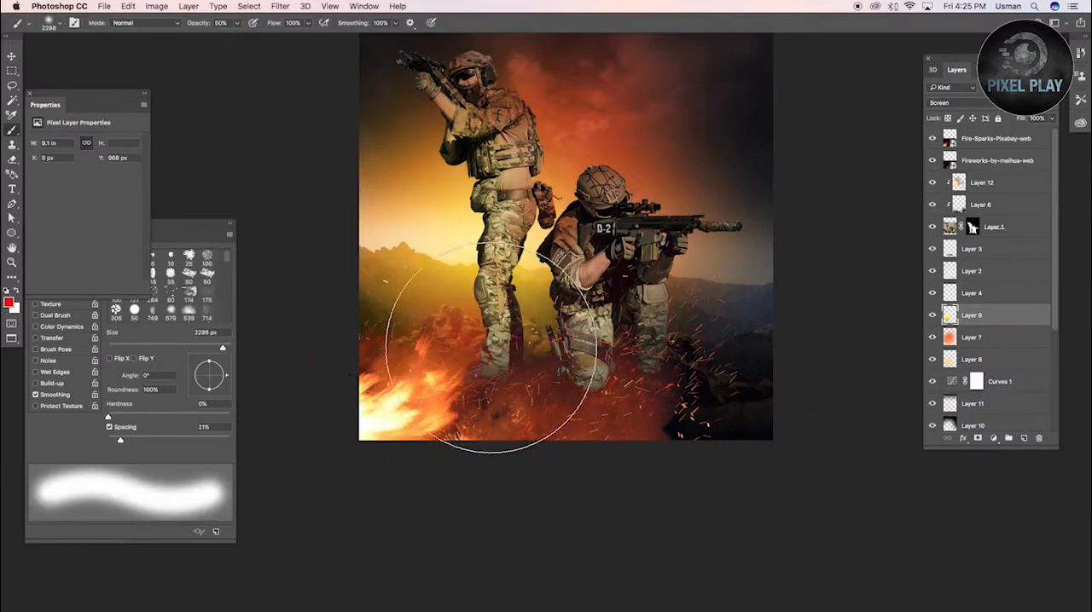
# Paint red light over both soldiers' legs on Layer 12, undoing the last dab near the flames
pyautogui.click(966, 183)
pyautogui.moveTo(458, 336)
pyautogui.mouseDown()
pyautogui.moveTo(619, 414)
pyautogui.moveTo(674, 412)
pyautogui.mouseUp()
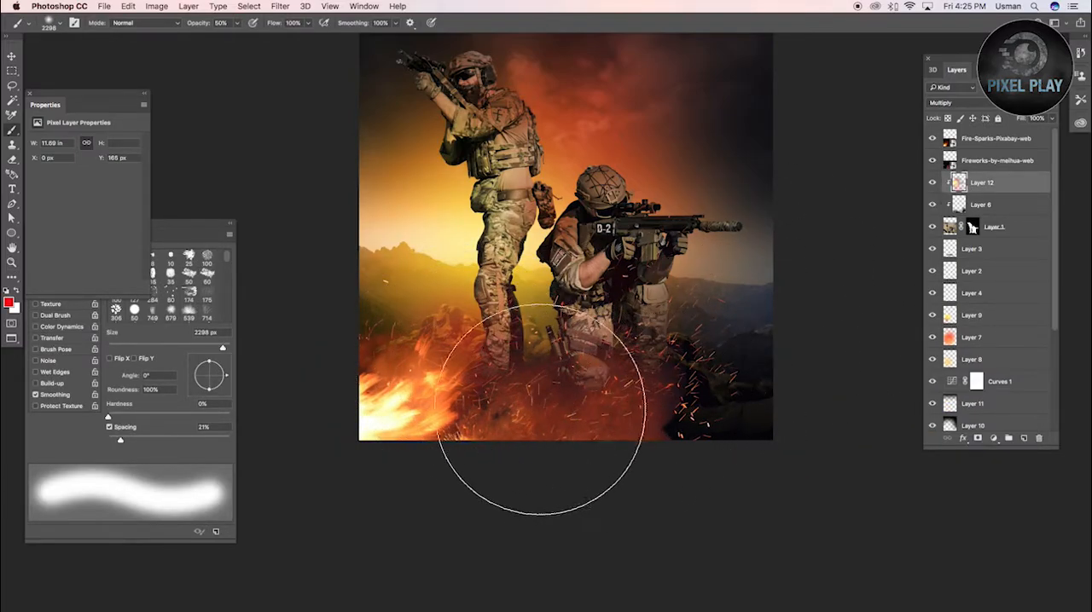
pyautogui.click(406, 357)
pyautogui.press('super+z')
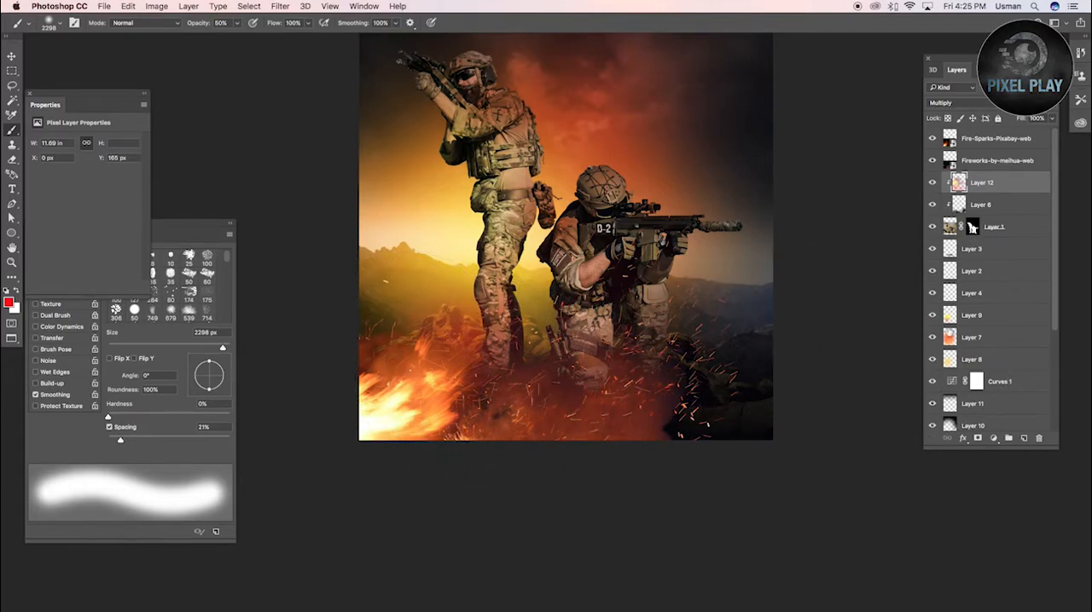
# Dab red glow on Layer 9 over the flames and the right-hand hills, lowering the brush opacity to 30%
pyautogui.click(964, 315)
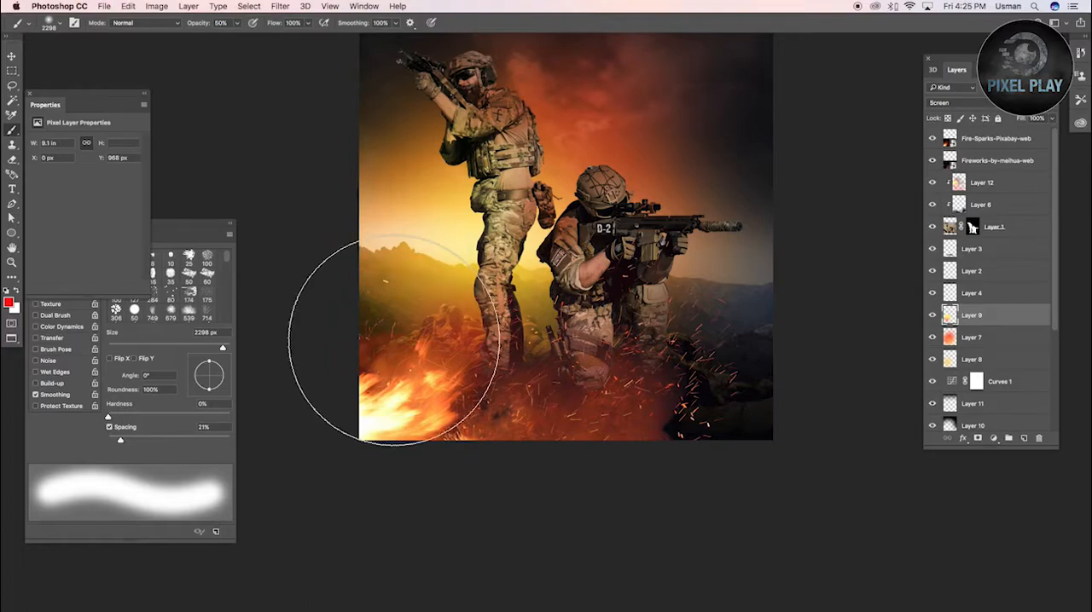
pyautogui.click(394, 341)
pyautogui.click(771, 350)
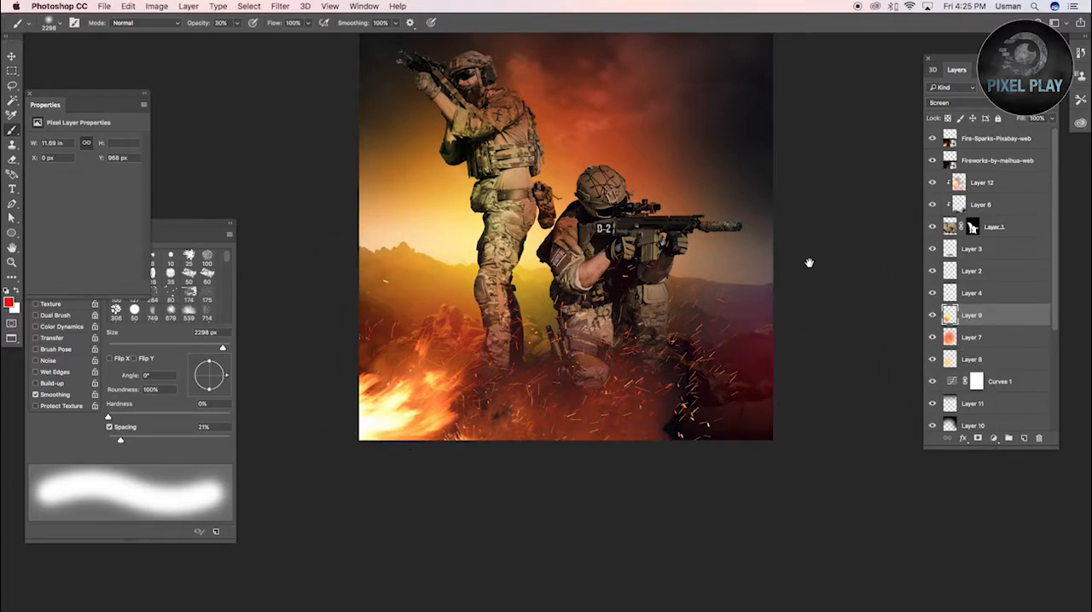
# Lower the opacity of the dark sky shading on Layer 10 to bring back the cloud detail
pyautogui.moveTo(812, 273); pyautogui.dragTo(826, 491)
pyautogui.scroll(-1, 793, 360)
pyautogui.press('z')
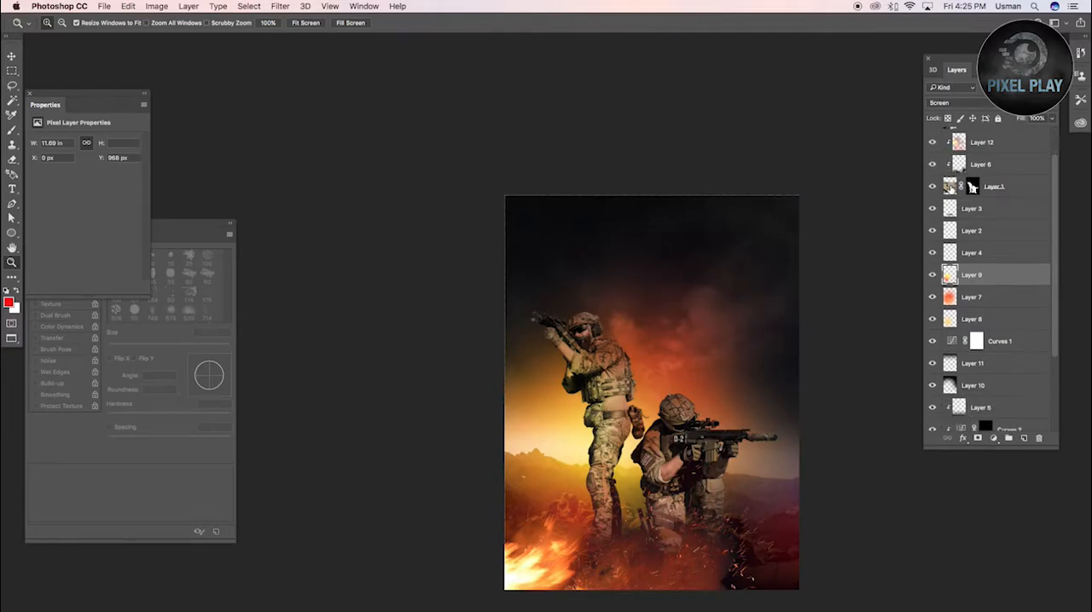
pyautogui.scroll(-5, 981, 256)
pyautogui.click(977, 300)
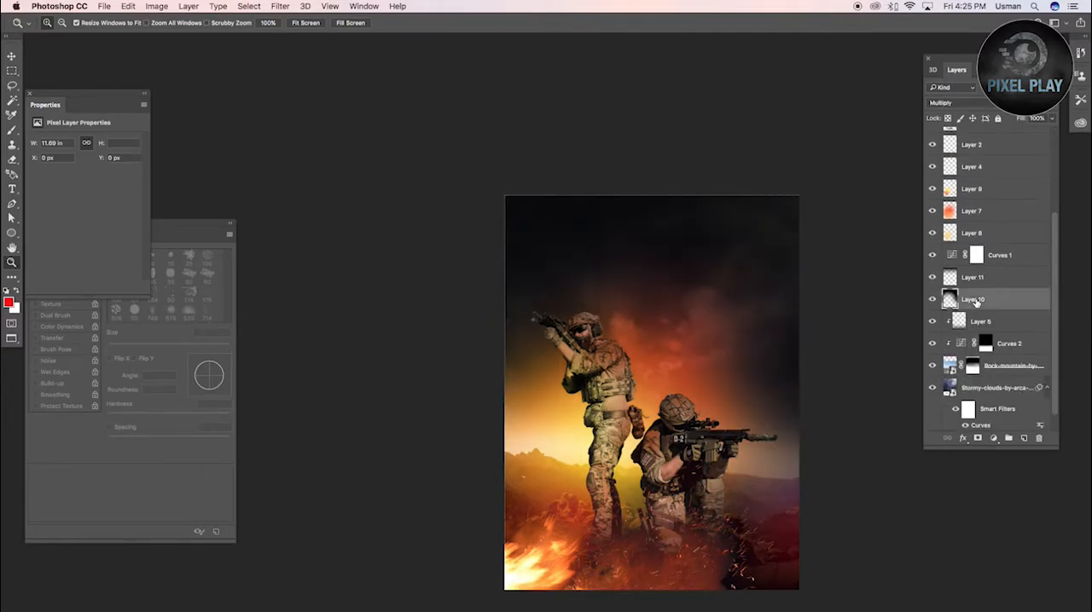
pyautogui.press('v')
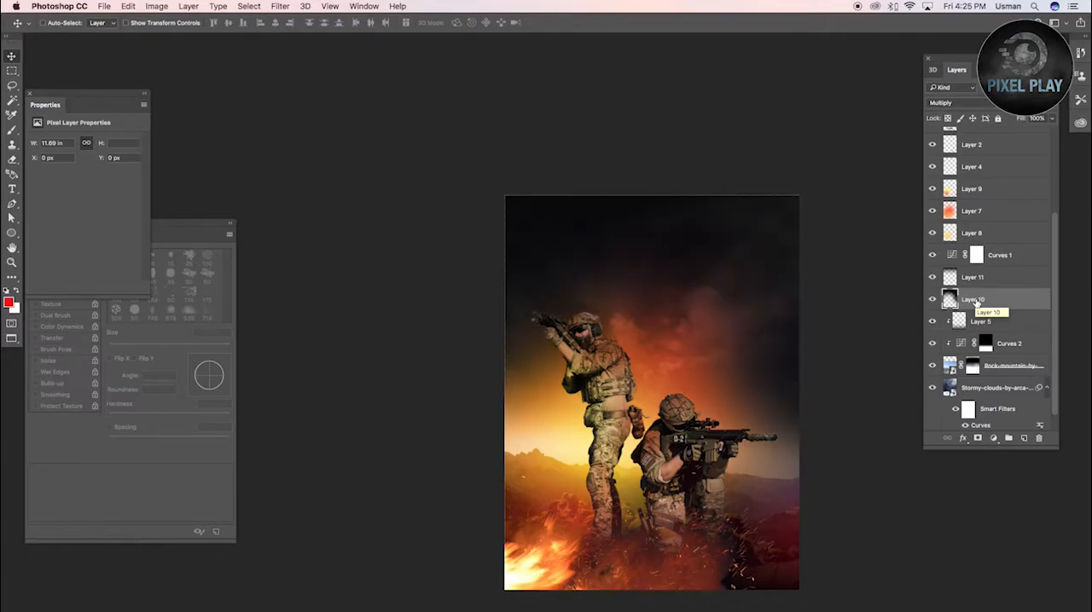
pyautogui.press('5')
pyautogui.press('6')
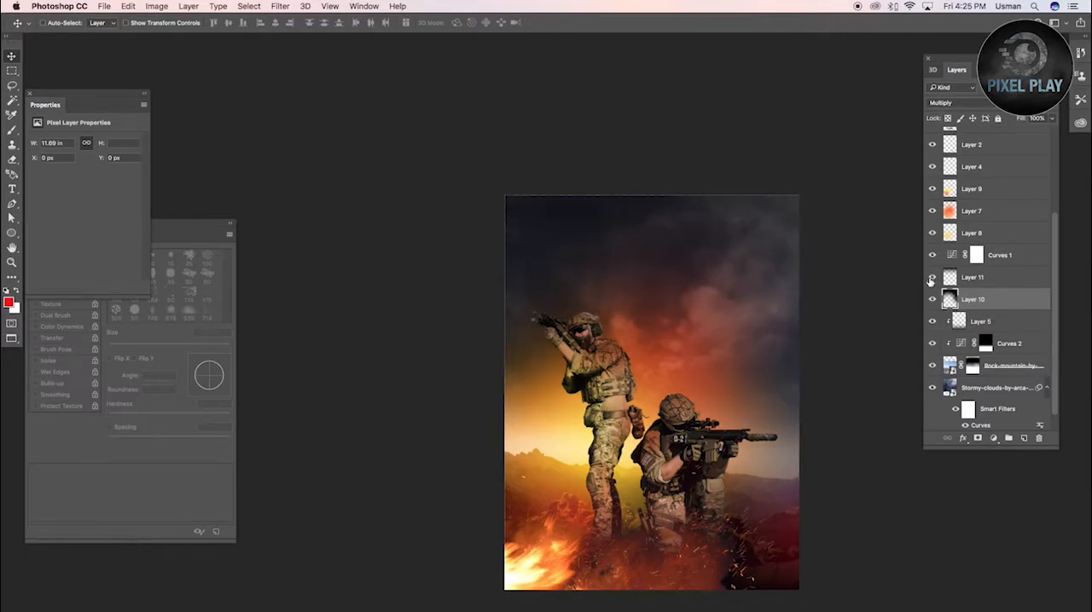
pyautogui.click(964, 278)
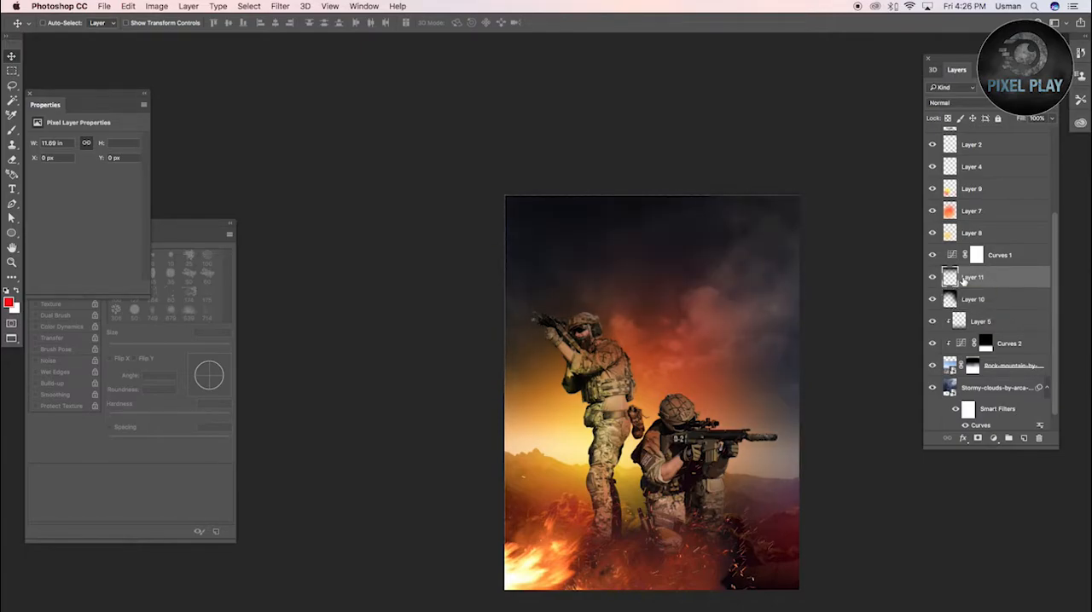
# Scale the rocky mountain with its clipped Curves 2 and Layer 5 to 121.84% and move them up
pyautogui.click(995, 381)
pyautogui.scroll(-2, 996, 378)
pyautogui.click(990, 347)
pyautogui.keyDown('shift'); pyautogui.click(987, 302); pyautogui.keyUp('shift')
pyautogui.press('super+t')
pyautogui.moveTo(804, 194); pyautogui.dragTo(865, 165)
pyautogui.moveTo(778, 500); pyautogui.dragTo(778, 478)
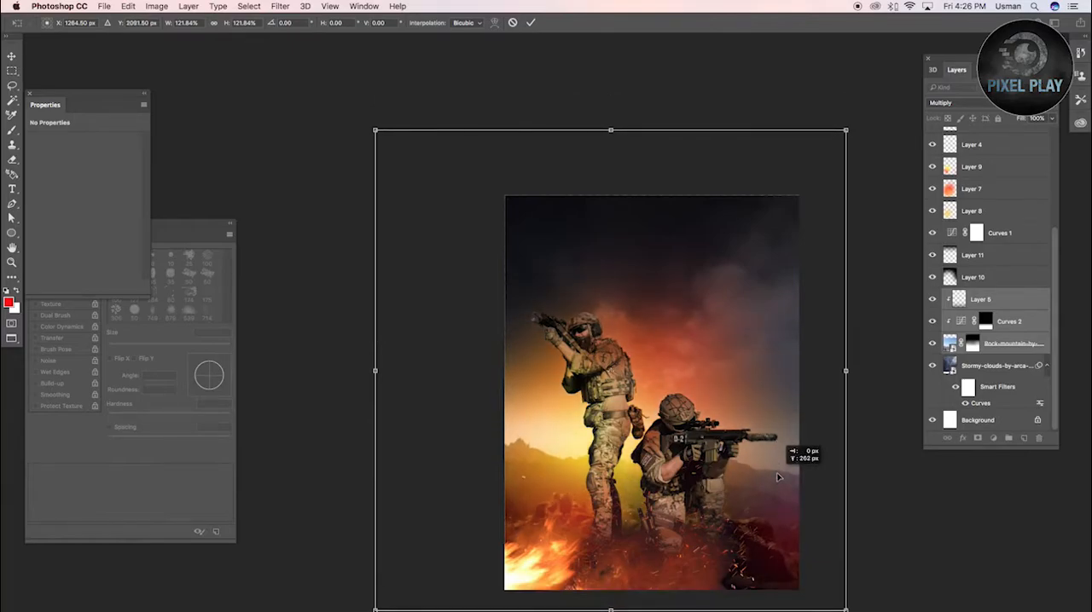
pyautogui.press('Return')
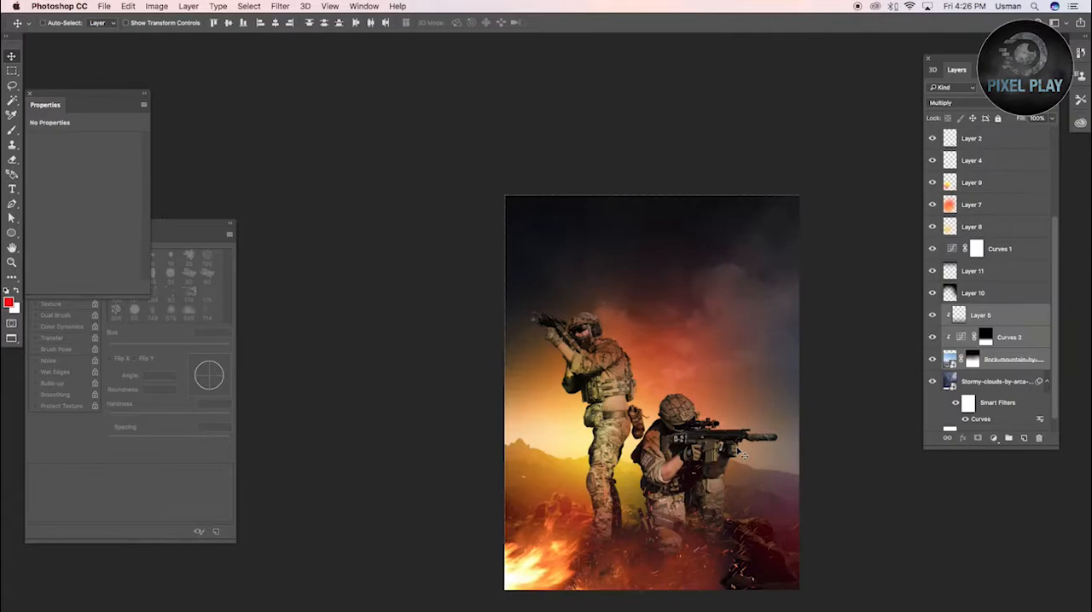
# Reposition the Fireworks-by-meihua-web sparks lower and further left across the rocky ground
pyautogui.rightClick(688, 557)
pyautogui.click(735, 566)
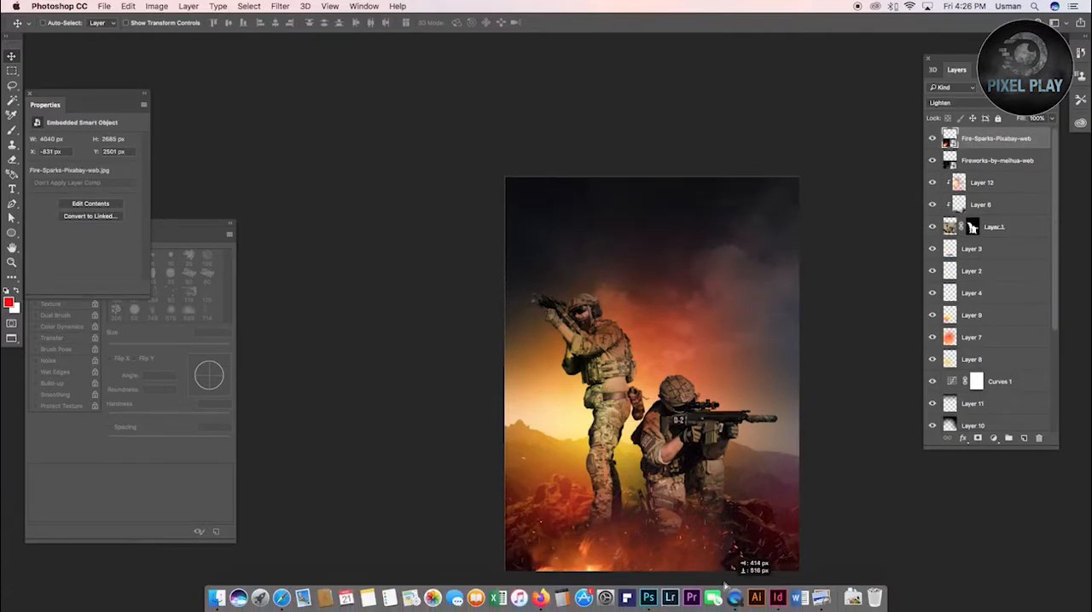
pyautogui.moveTo(762, 557); pyautogui.dragTo(597, 605)
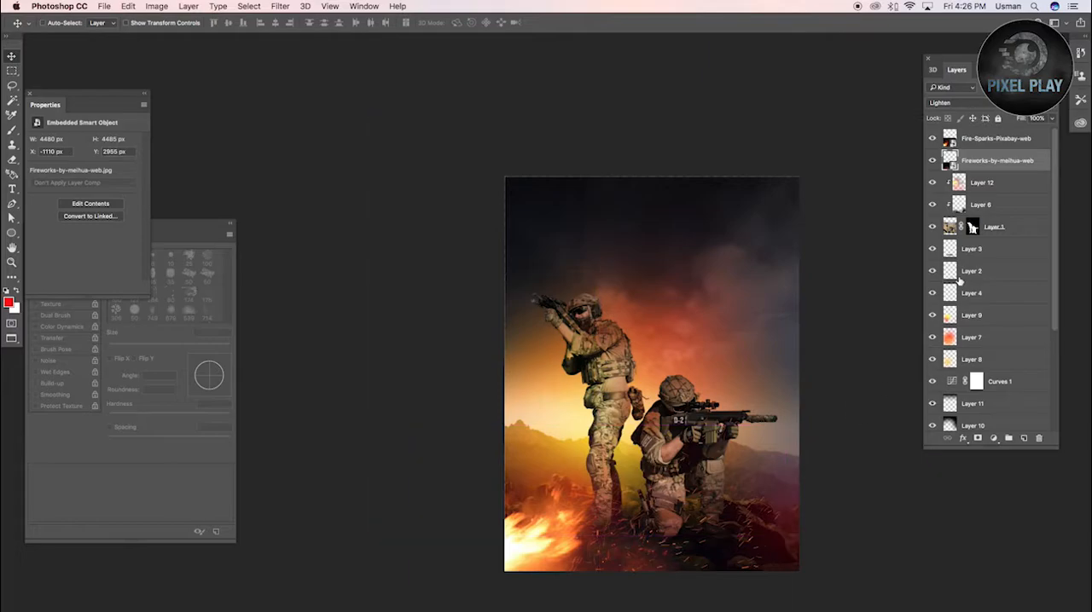
# Tint the hills behind the standing soldier orange-red on Layer 9, using a red brush lowered to 10% opacity
pyautogui.press('b')
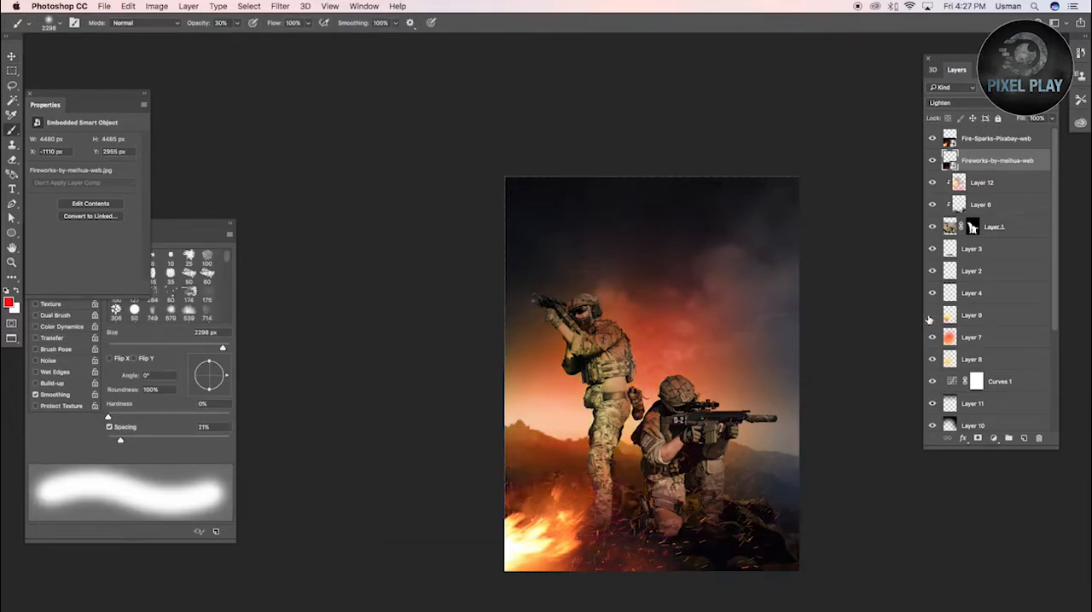
pyautogui.click(971, 315)
pyautogui.keyDown('alt'); pyautogui.click(601, 468); pyautogui.keyUp('alt')
pyautogui.press('x')
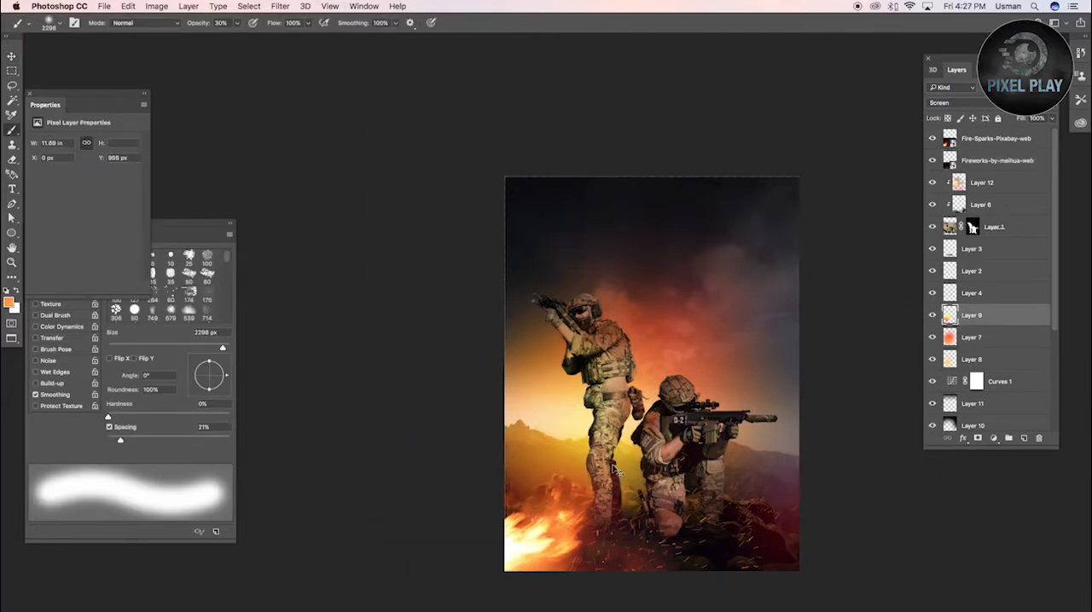
pyautogui.click(10, 304)
pyautogui.click(893, 424)
pyautogui.click(881, 423)
pyautogui.press('Return')
pyautogui.press('1')
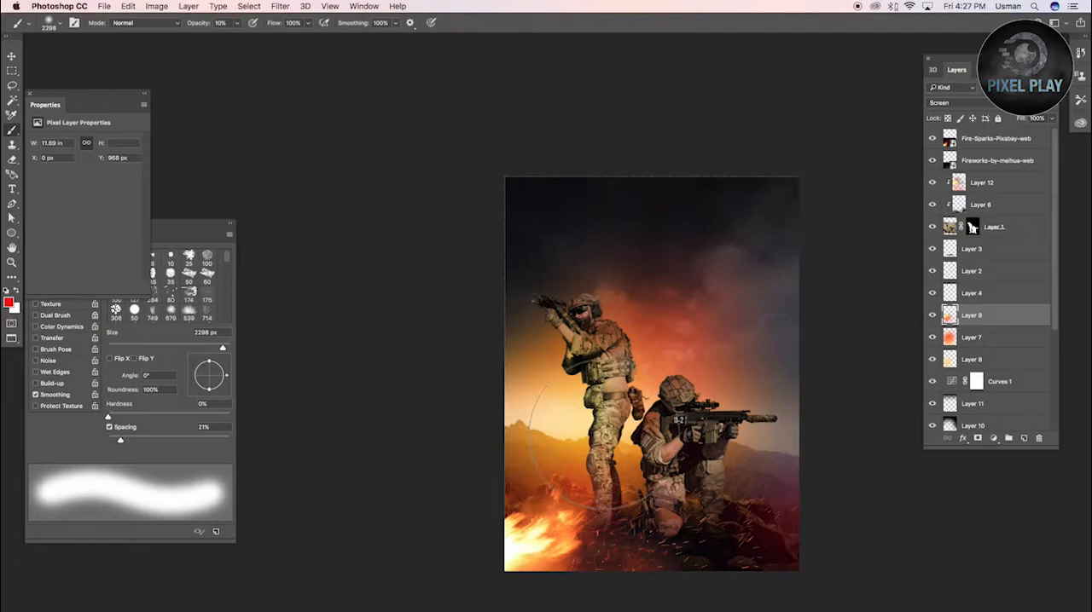
# Add a new layer directly above Layer 9 and set its blend mode to Color
pyautogui.click(957, 359)
pyautogui.click(974, 319)
pyautogui.click(1023, 438)
pyautogui.click(974, 104)
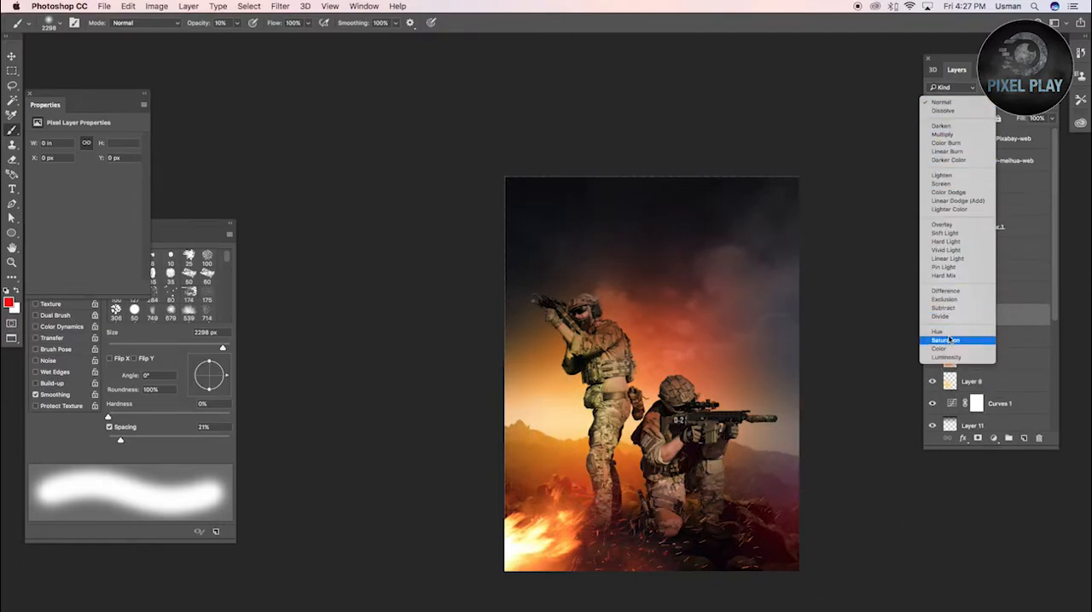
pyautogui.click(939, 348)
# Try a soft yellow #fcff00 brush glow at 10% opacity behind the two soldiers on Layer 13
pyautogui.click(10, 303)
pyautogui.click(895, 543)
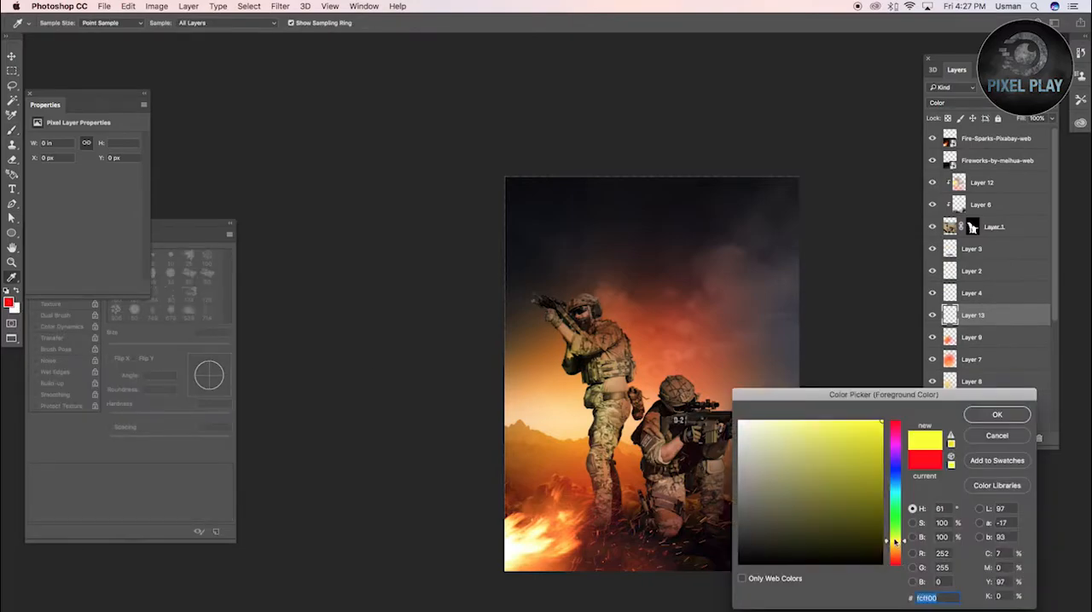
pyautogui.click(994, 415)
pyautogui.press('b')
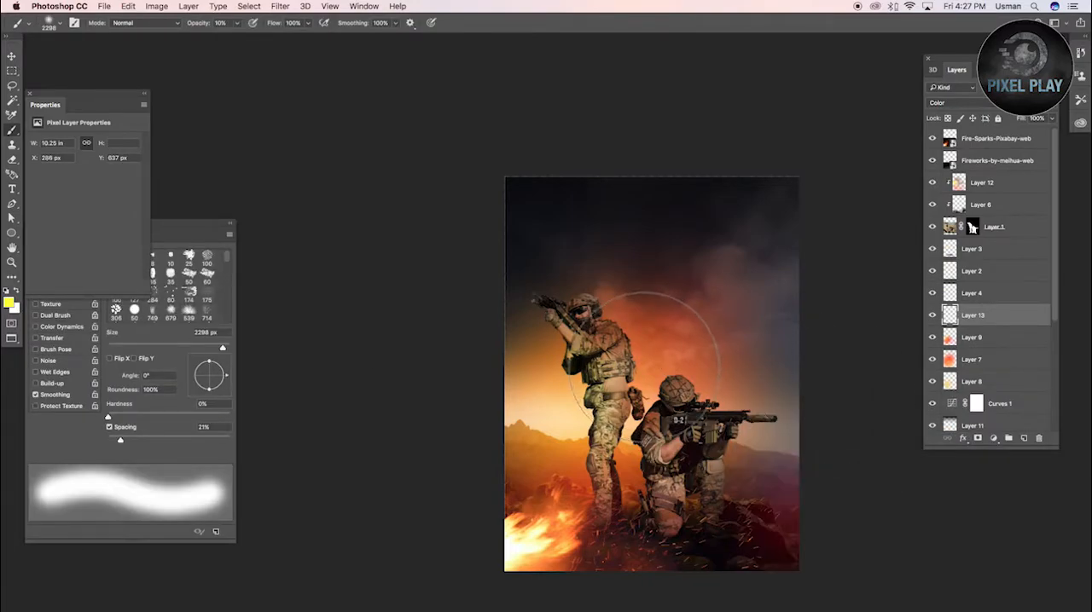
pyautogui.moveTo(644, 362); pyautogui.dragTo(665, 362)
# Repaint the glow between the soldiers on Layer 13 in a warmer golden yellow with the soft brush
pyautogui.click(11, 304)
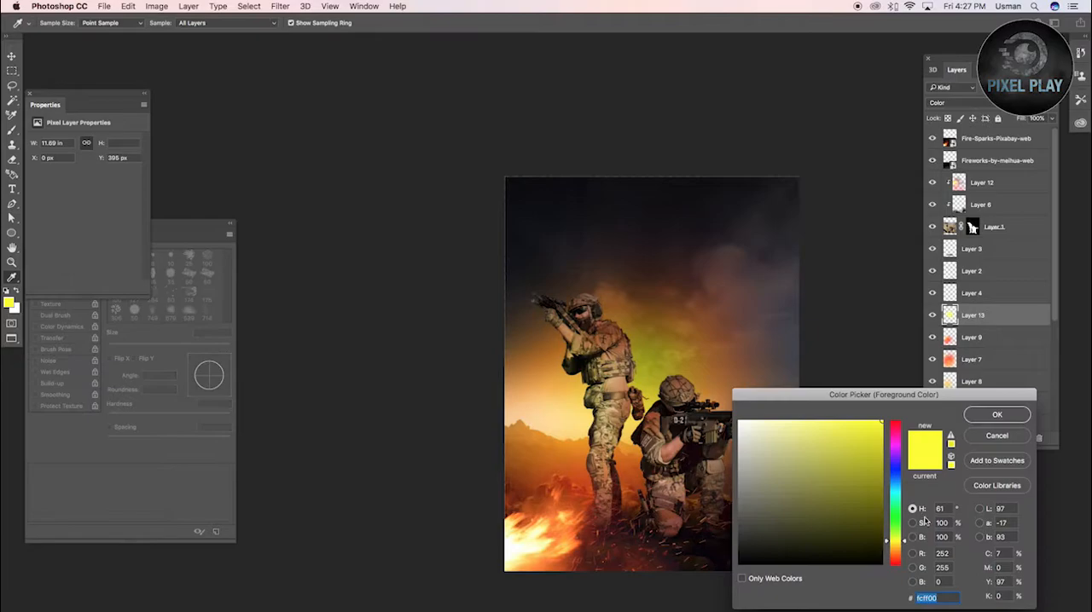
pyautogui.press('Return')
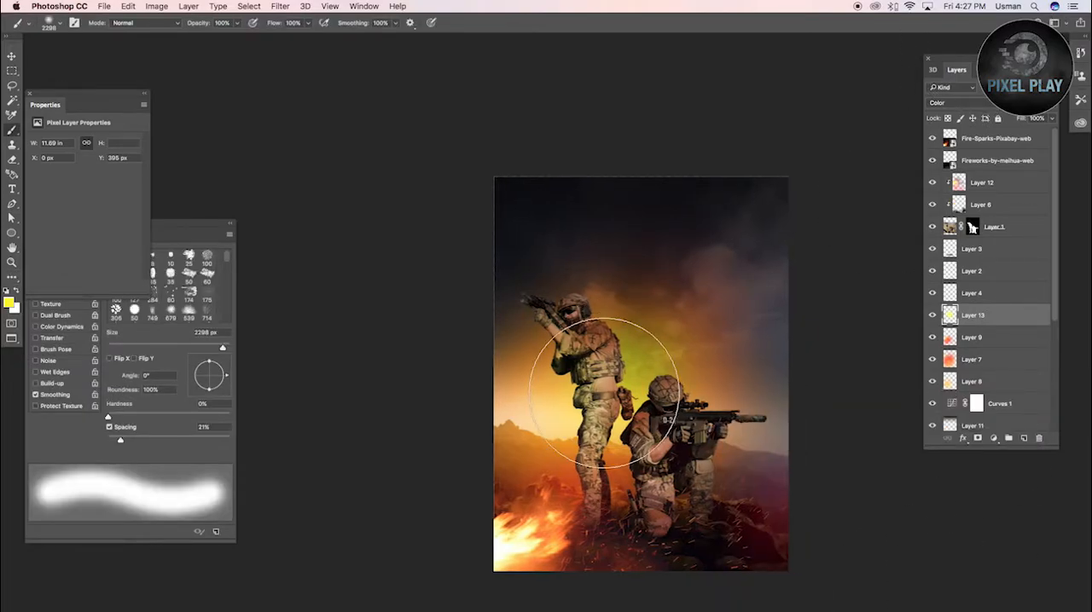
pyautogui.press('v')
pyautogui.moveTo(610, 375); pyautogui.dragTo(609, 395)
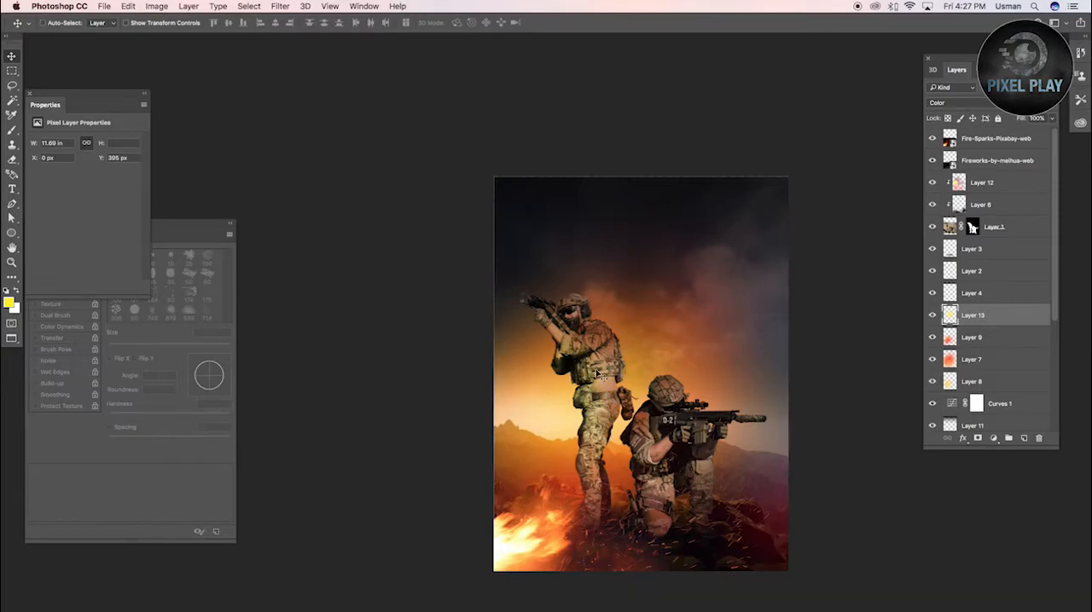
pyautogui.press('b')
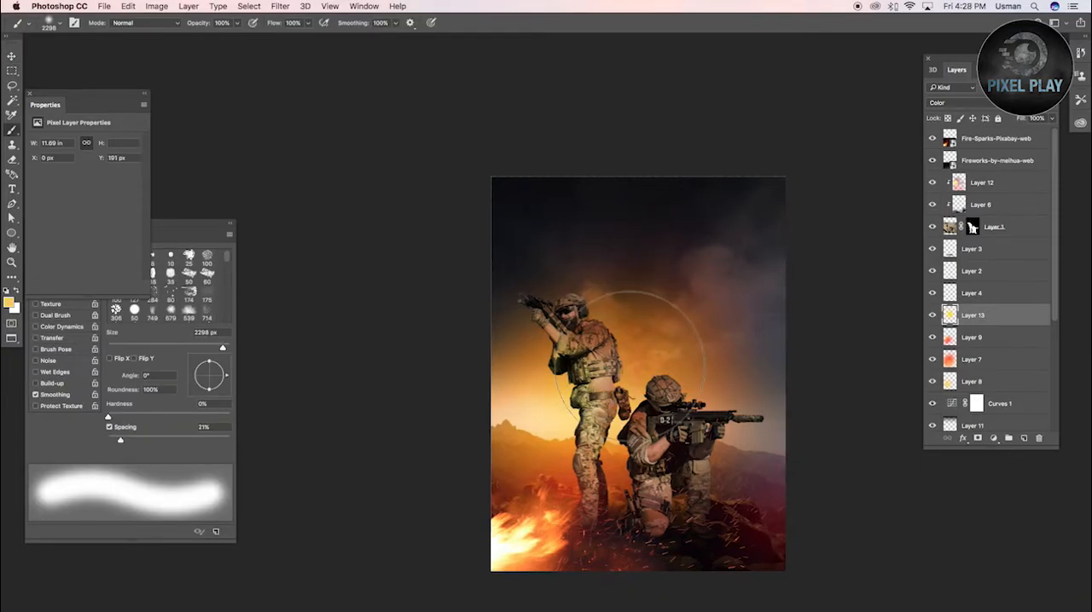
# Add a Levels adjustment above all layers with the black input at 3 and the white input at 244
pyautogui.press('z')
pyautogui.moveTo(418, 238); pyautogui.dragTo(857, 572)
pyautogui.click(983, 146)
pyautogui.click(994, 439)
pyautogui.click(1012, 495)
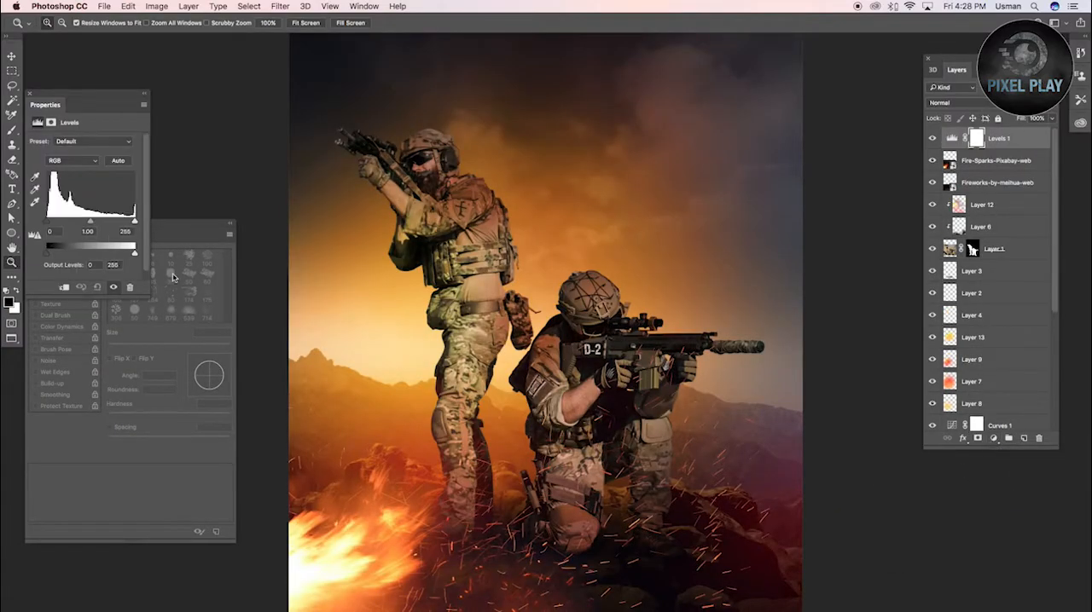
pyautogui.moveTo(133, 223); pyautogui.dragTo(131, 221)
pyautogui.keyDown('alt'); pyautogui.click(434, 280); pyautogui.keyUp('alt')
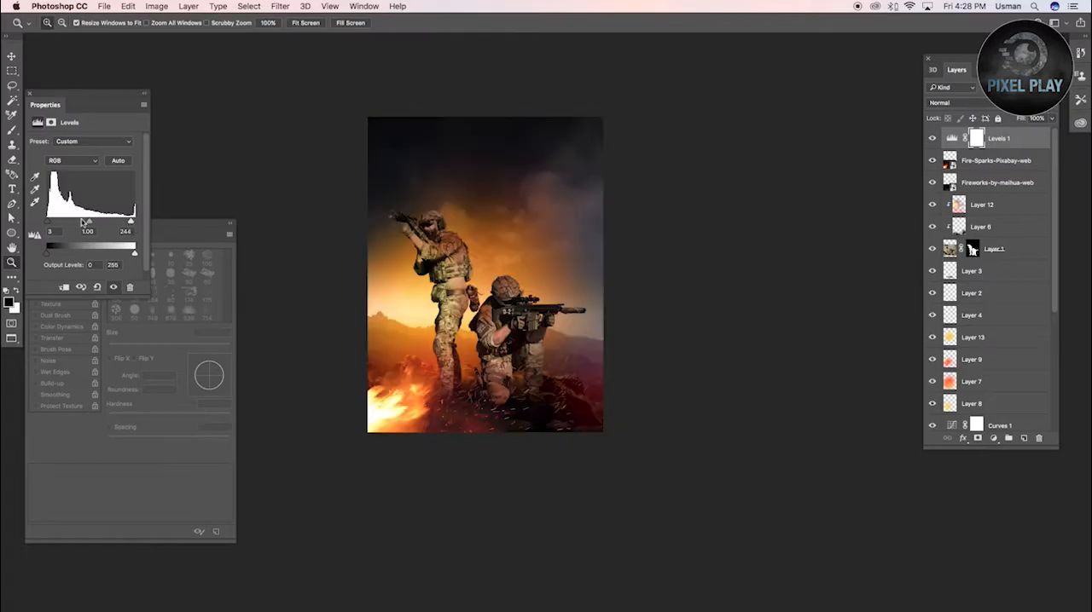
# Add the orange-yellow title text SNIPER over the soldiers and set its font to SNIPER
pyautogui.moveTo(365, 170); pyautogui.dragTo(712, 495)
pyautogui.press('t')
pyautogui.click(466, 477)
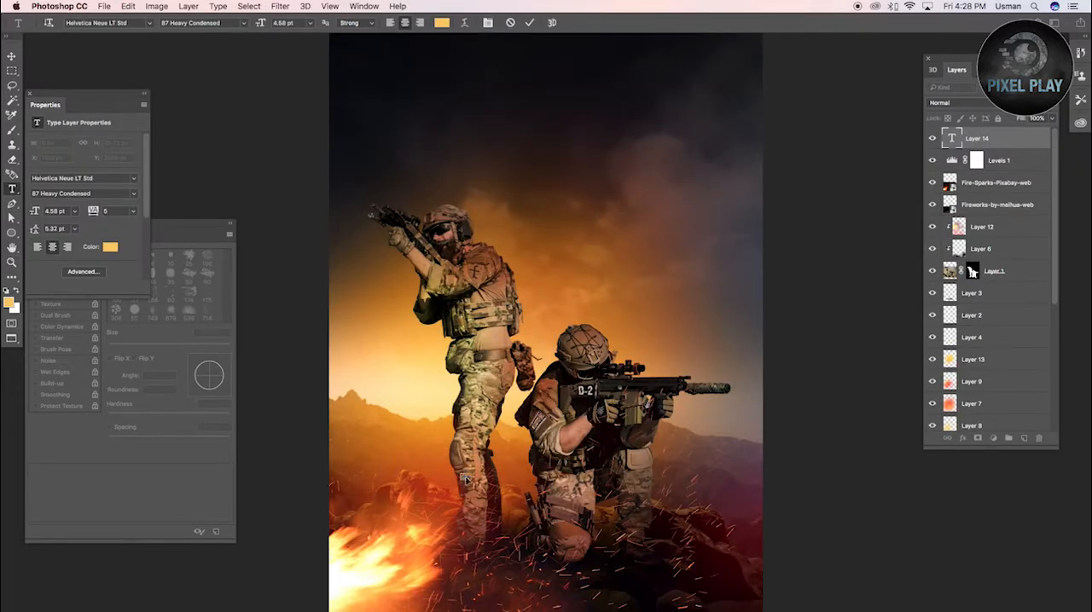
pyautogui.write('sni')
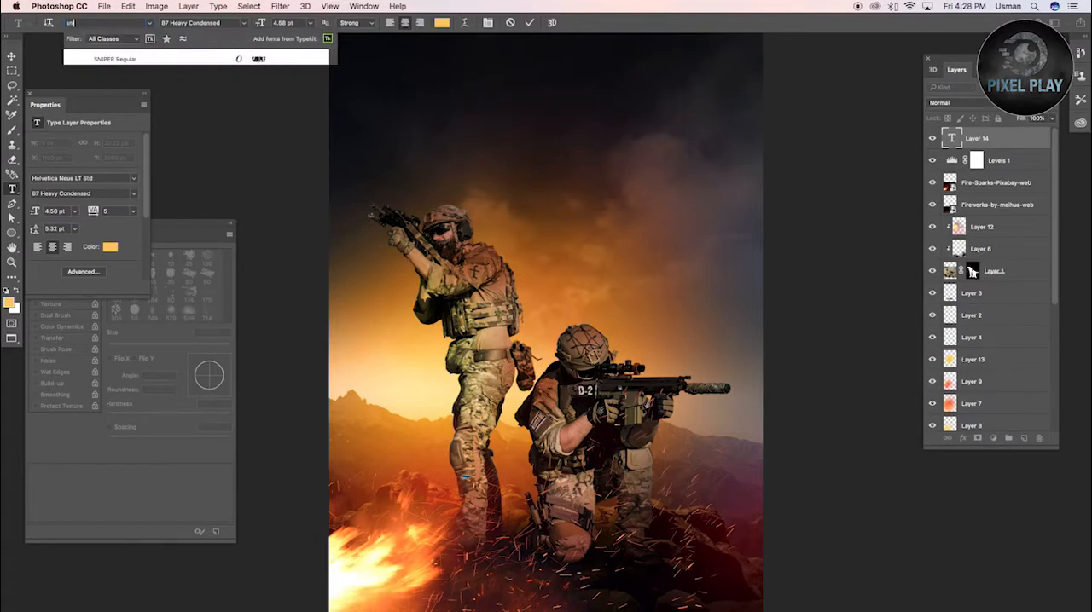
pyautogui.press('Return')
# Enlarge the SNIPER title to about 278 pt and place it across the soldiers' lower legs
pyautogui.press('v')
pyautogui.hotkey('ctrl', 't')
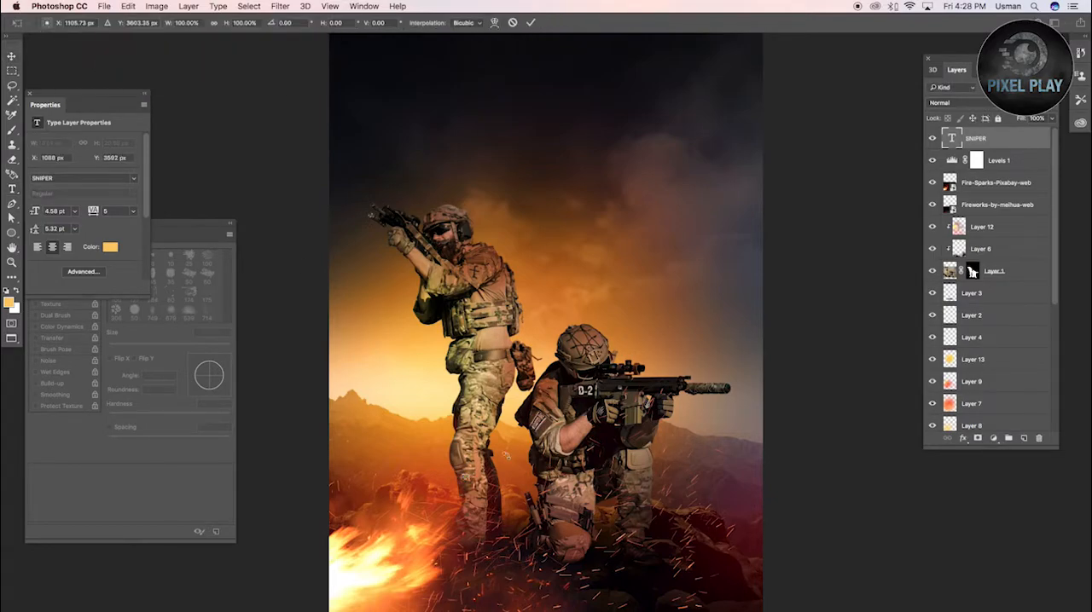
pyautogui.moveTo(528, 453); pyautogui.dragTo(746, 368)
pyautogui.moveTo(669, 381); pyautogui.dragTo(622, 441)
pyautogui.press('Return')
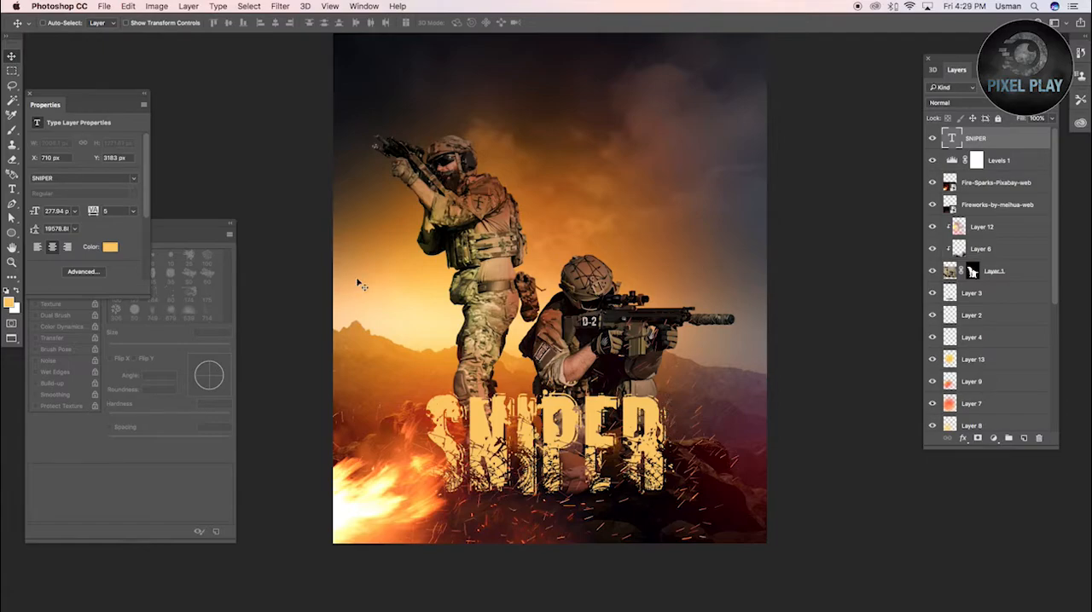
# On a new layer above the SNIPER text, select the lettering's outline and brush black over its last letters
pyautogui.press('super+alt+shift+n')
pyautogui.press('b')
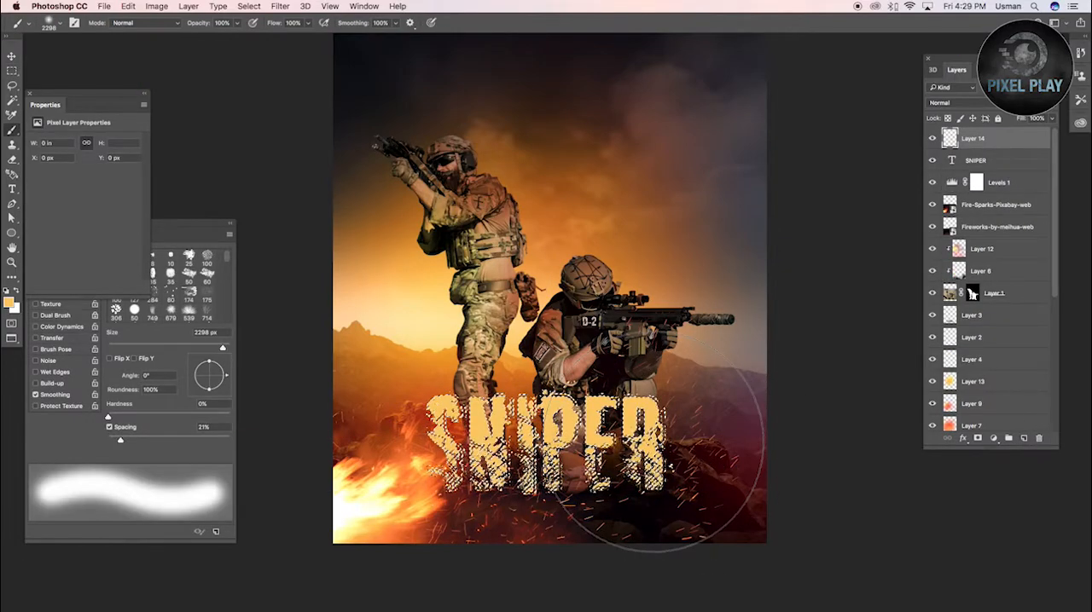
pyautogui.press('d')
pyautogui.click(656, 444)
pyautogui.press('v')
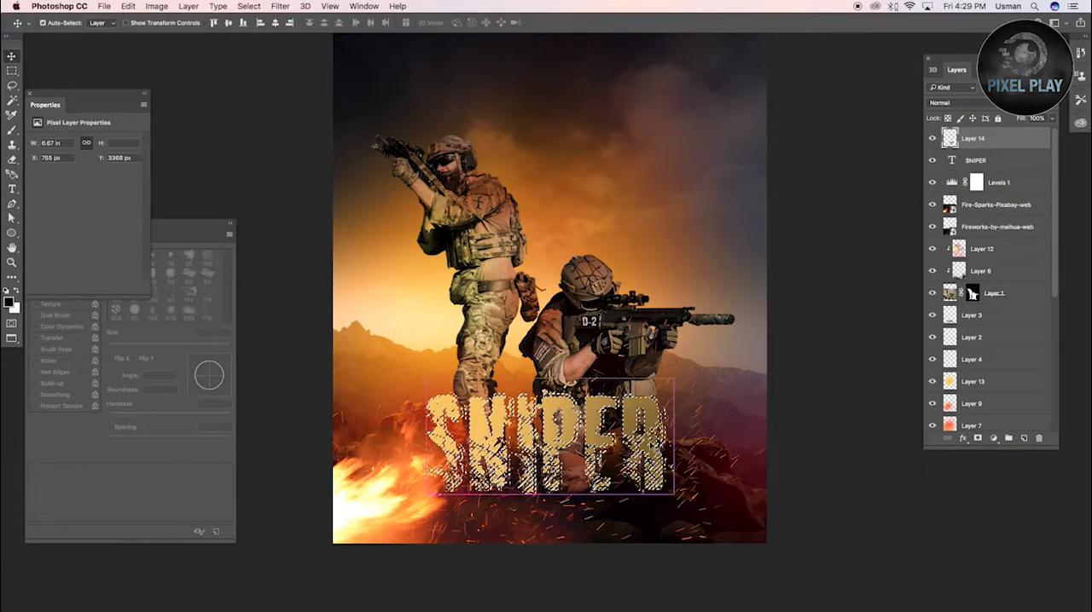
# Brush light grey over the selected SNIPER lettering on Layer 14, covering all the letters
pyautogui.click(8, 306)
pyautogui.click(999, 416)
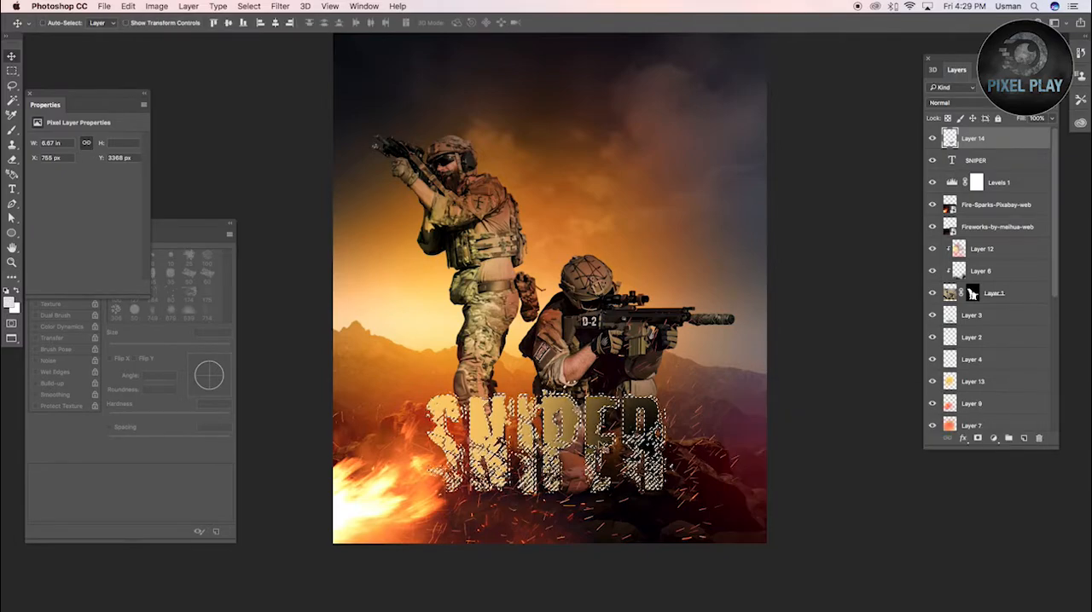
pyautogui.press('b')
pyautogui.click(635, 445)
pyautogui.hscroll(2, 597, 447)
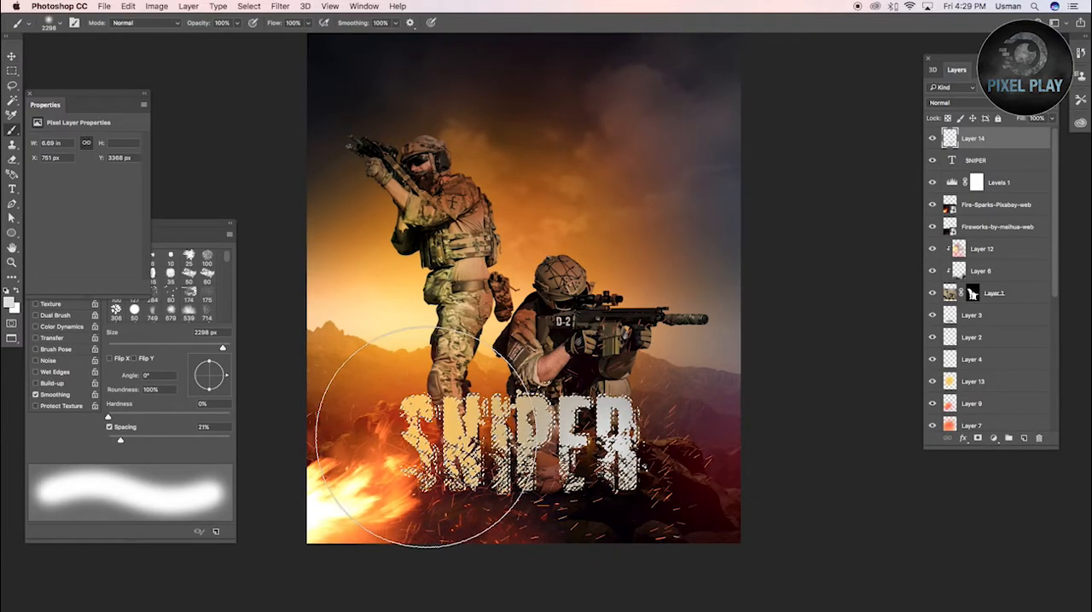
pyautogui.moveTo(426, 437); pyautogui.dragTo(419, 439)
# Try a red brush tint over the first letters of the SNIPER lettering
pyautogui.click(9, 303)
pyautogui.click(869, 448)
pyautogui.click(996, 414)
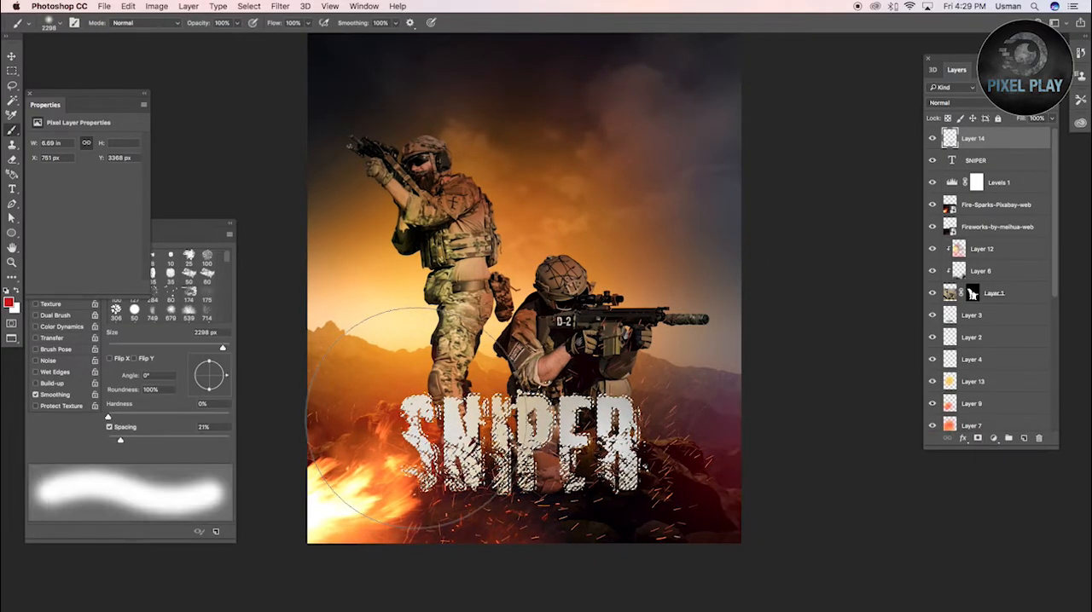
pyautogui.click(417, 419)
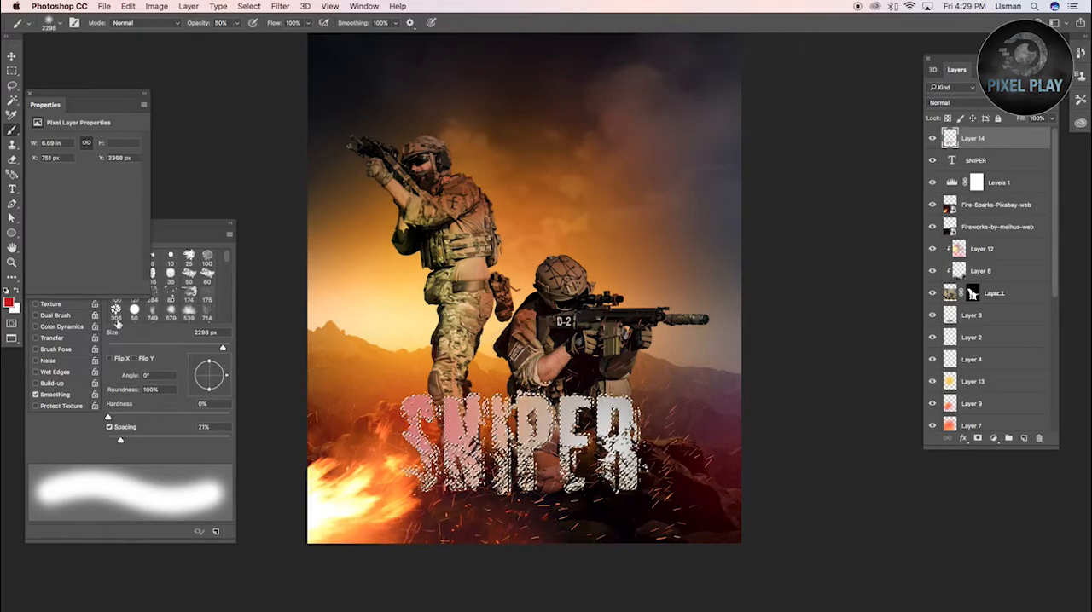
# Brush pale yellow over the SNIPER lettering at 50% opacity on Layer 14
pyautogui.click(531, 435)
pyautogui.click(423, 427)
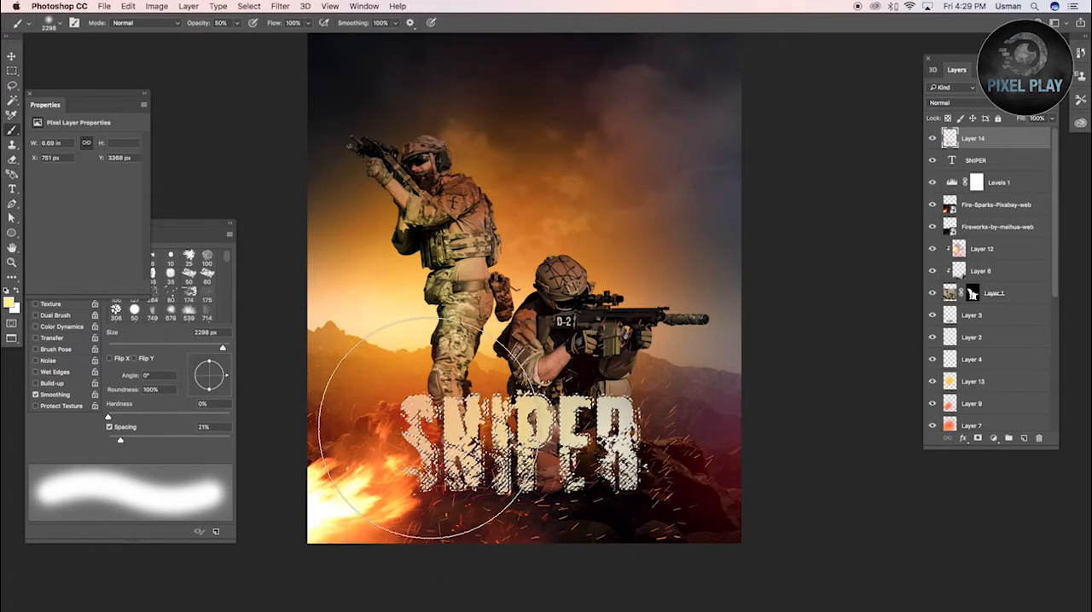
pyautogui.press('super+d')
pyautogui.press('v')
pyautogui.moveTo(718, 383); pyautogui.dragTo(799, 365)
pyautogui.press('b')
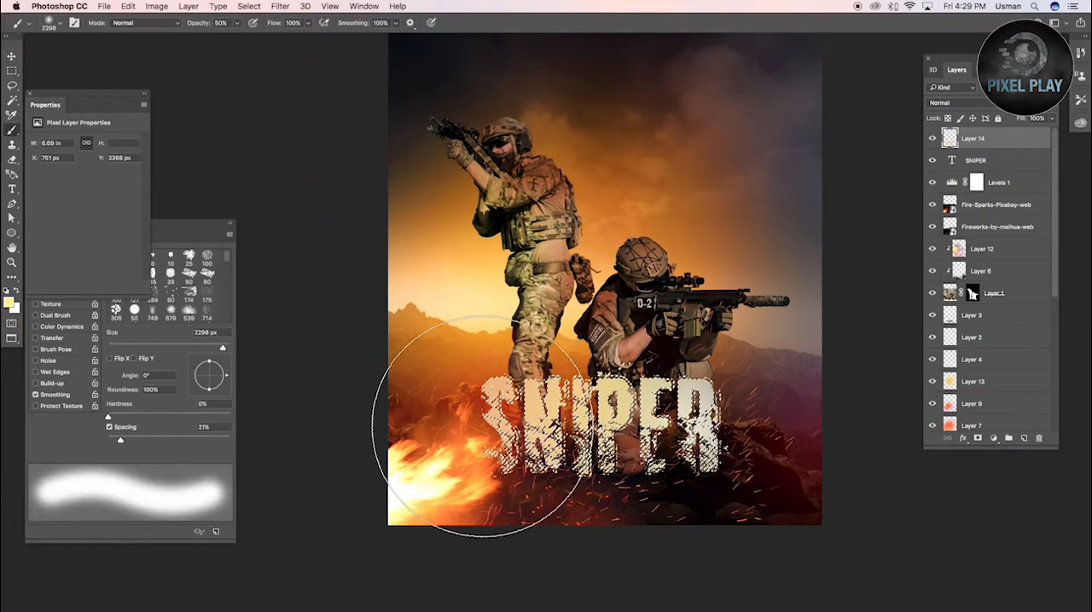
# Try yellow #ffe100 on the first letters of SNIPER and red across the middle letters
pyautogui.click(8, 302)
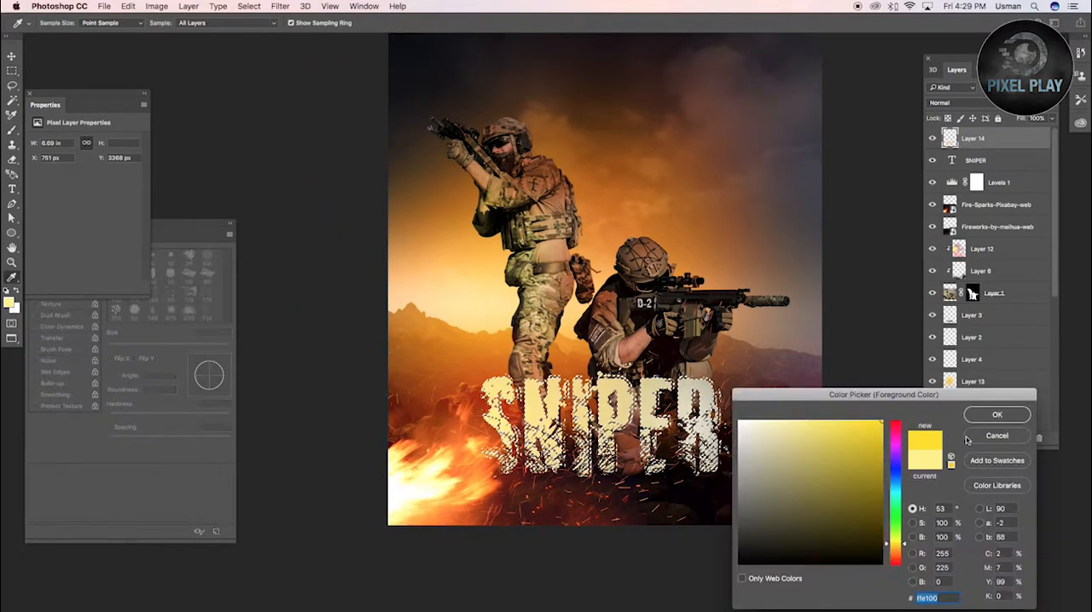
pyautogui.press('Return')
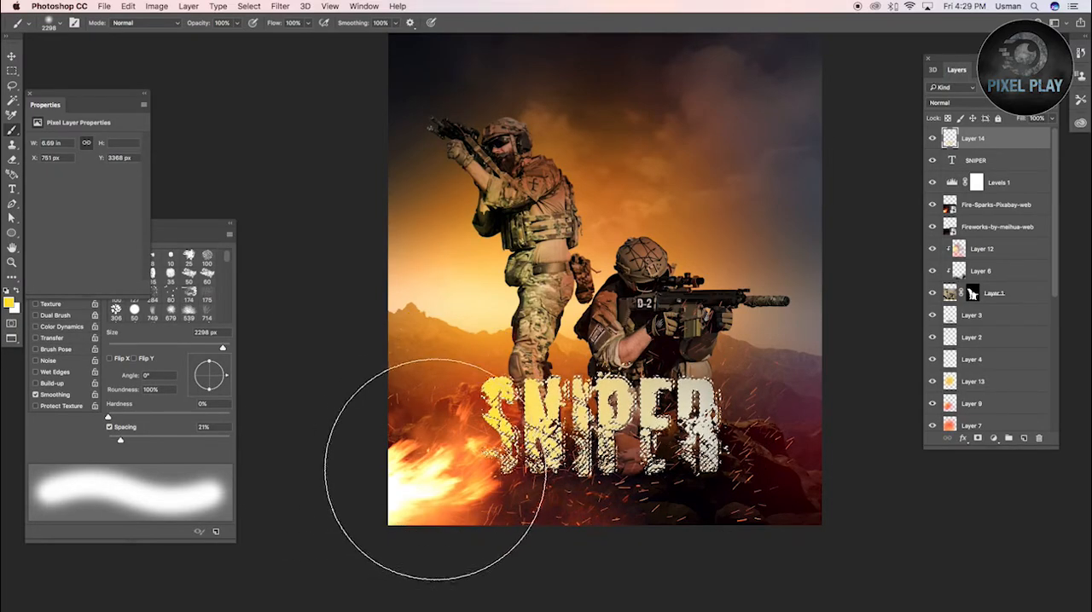
pyautogui.click(10, 303)
pyautogui.click(880, 421)
pyautogui.press('Return')
pyautogui.click(619, 433)
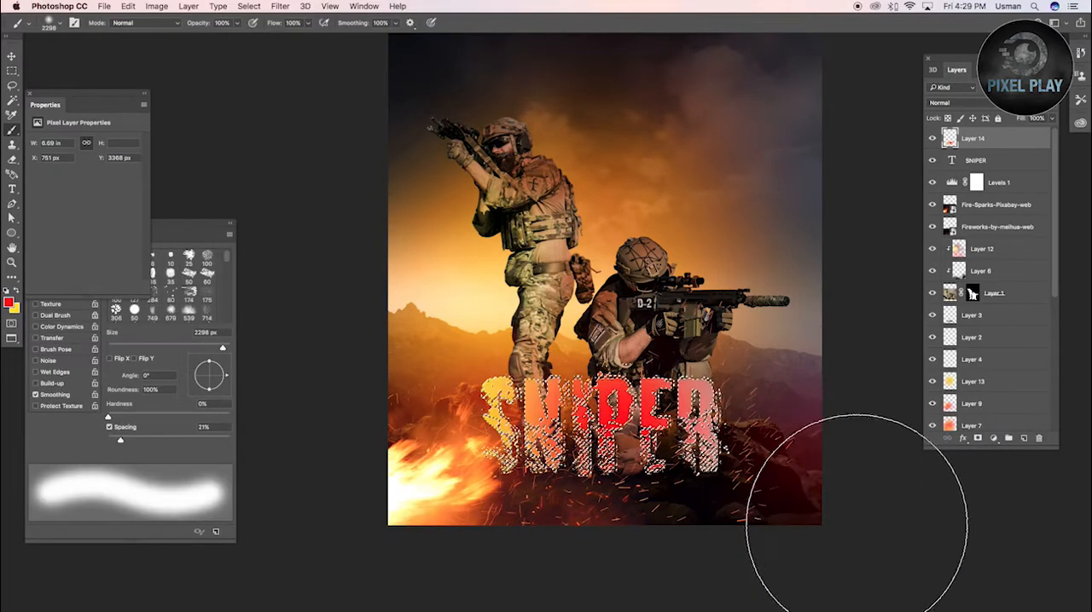
# Try a muted pinkish-grey brush over the last letters of SNIPER and undo the last stroke
pyautogui.click(9, 304)
pyautogui.click(786, 460)
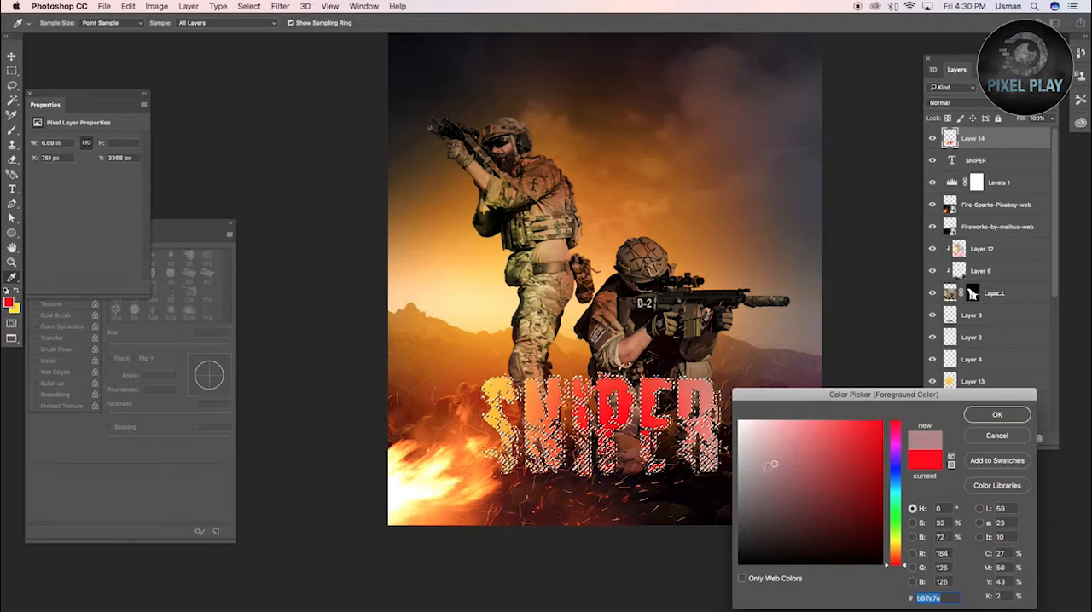
pyautogui.click(996, 414)
pyautogui.moveTo(707, 401); pyautogui.dragTo(649, 442)
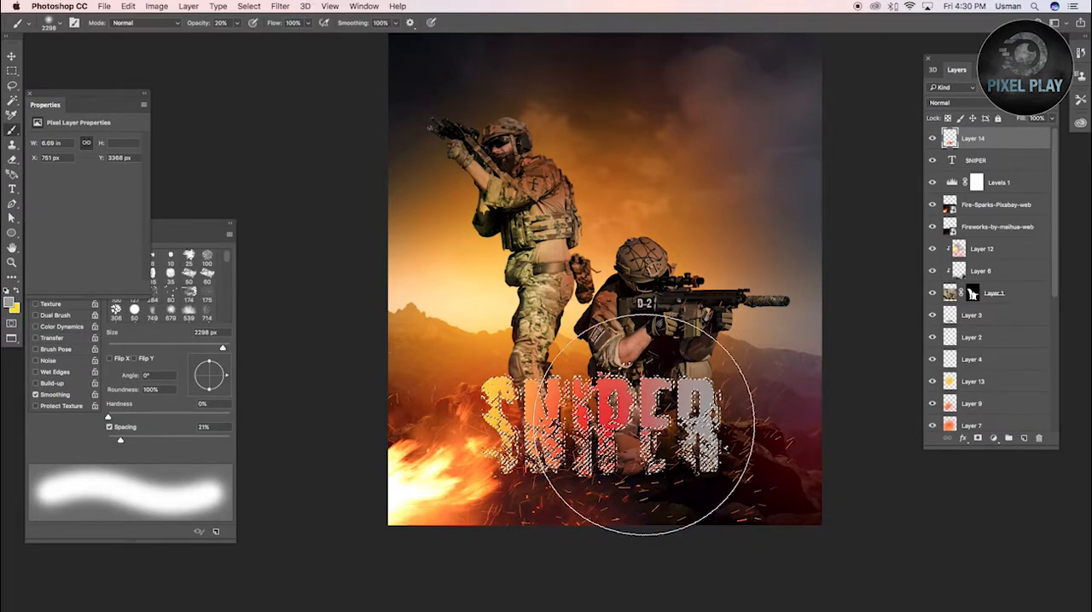
pyautogui.press('super+z')
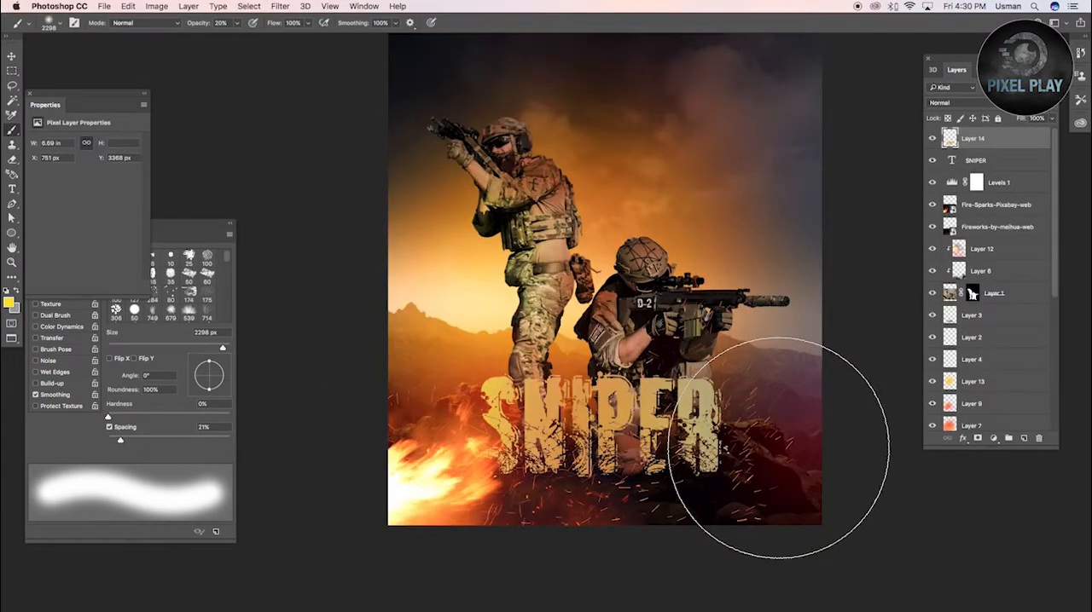
# Add the text GHOST WORRIOR, scale it up to 76.92 pt and place it below the SNIPER title
pyautogui.press('t')
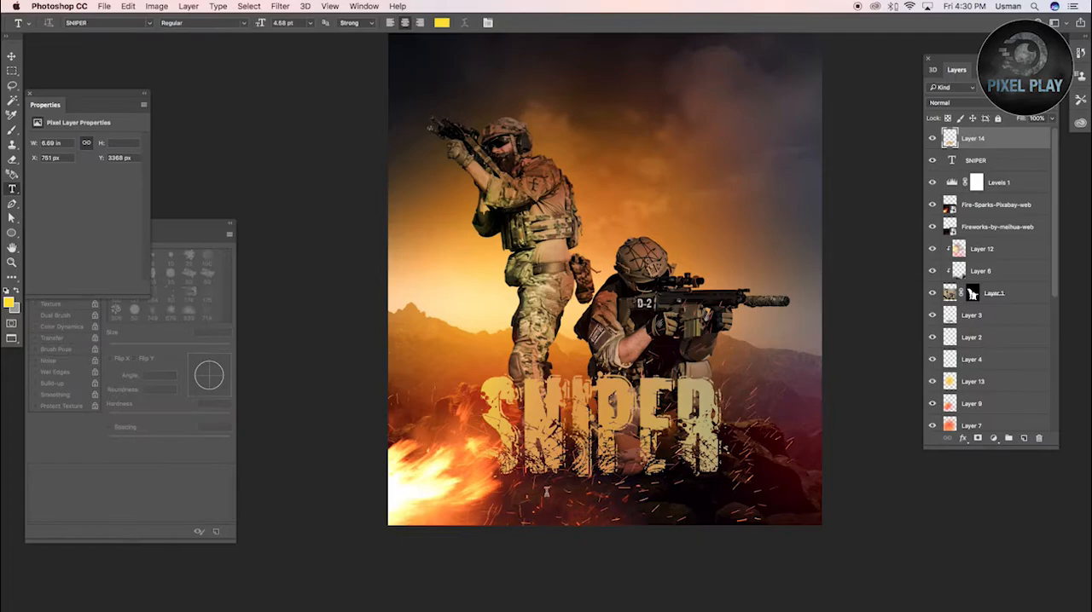
pyautogui.click(713, 446)
pyautogui.click(563, 271)
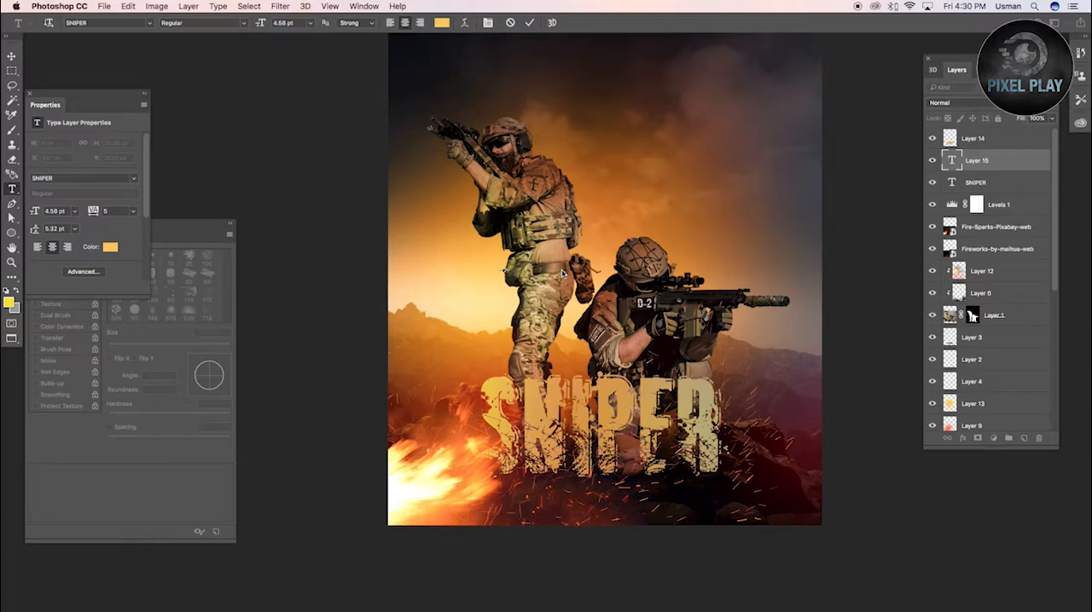
pyautogui.click(14, 58)
pyautogui.hotkey('ctrl', 't')
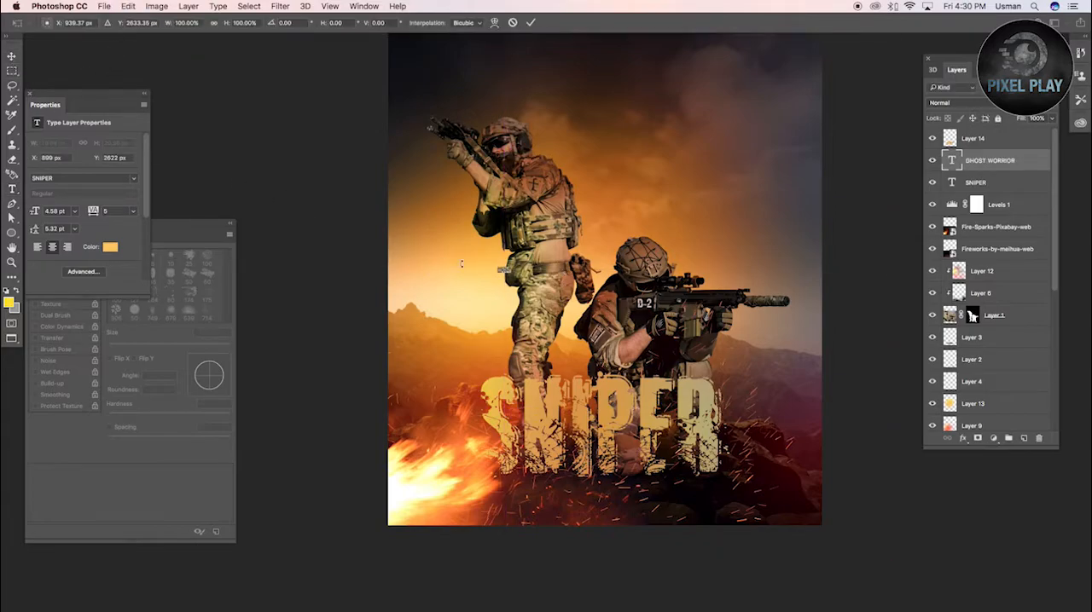
pyautogui.moveTo(511, 273); pyautogui.dragTo(648, 500)
pyautogui.press('Return')
# Change the GHOST WORRIOR text to the Aller Display font and scale it down to 31.17 pt beneath the title
pyautogui.press('t')
pyautogui.press('Return')
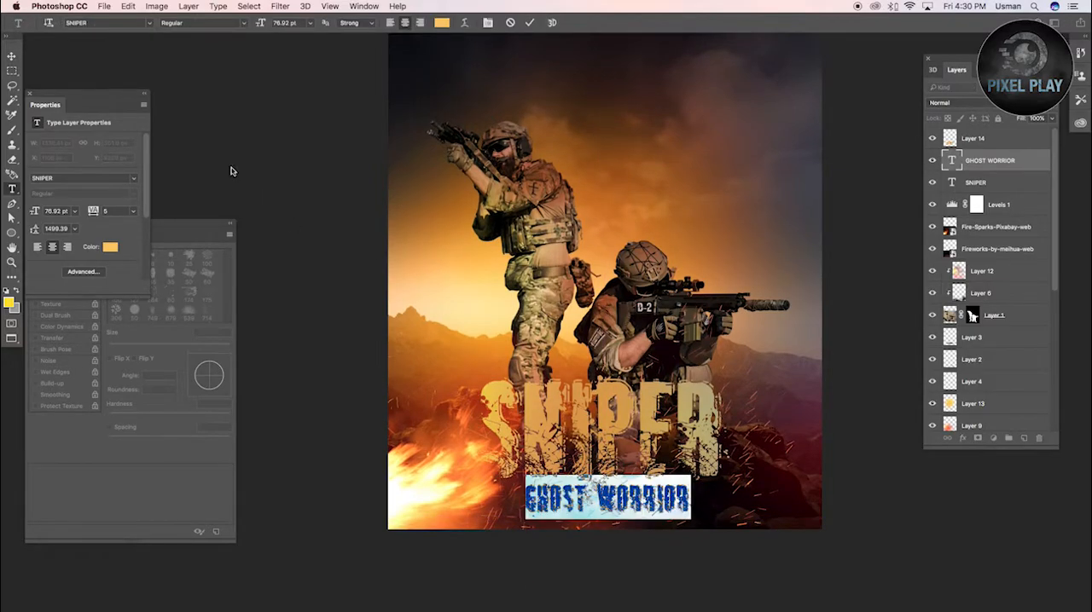
pyautogui.click(149, 23)
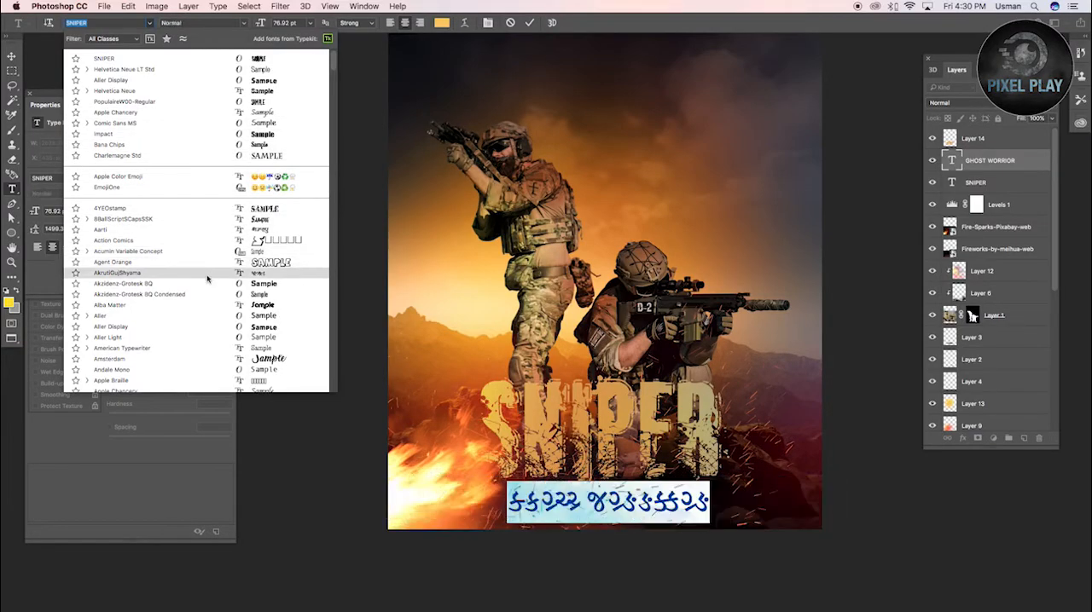
pyautogui.click(216, 328)
pyautogui.click(12, 56)
pyautogui.press('super+t')
pyautogui.moveTo(764, 499); pyautogui.dragTo(677, 505)
pyautogui.press('Return')
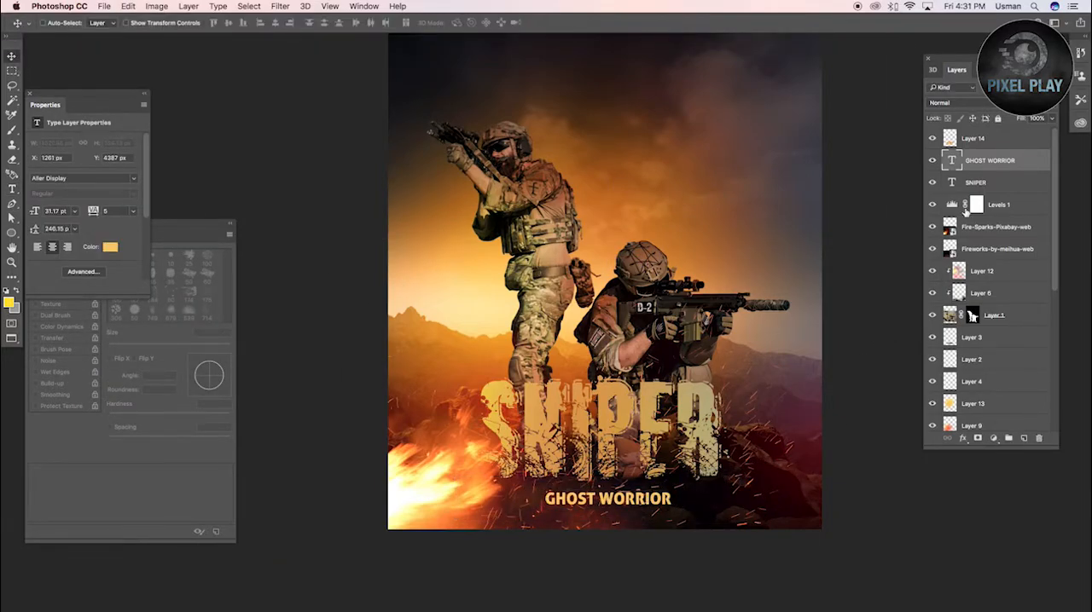
# Move the GHOST WORRIOR and SNIPER text layers below the Fireworks-by-meihua-web layer, directly above Layer 12
pyautogui.keyDown('shift'); pyautogui.click(976, 181); pyautogui.keyUp('shift')
pyautogui.moveTo(975, 182); pyautogui.dragTo(983, 254)
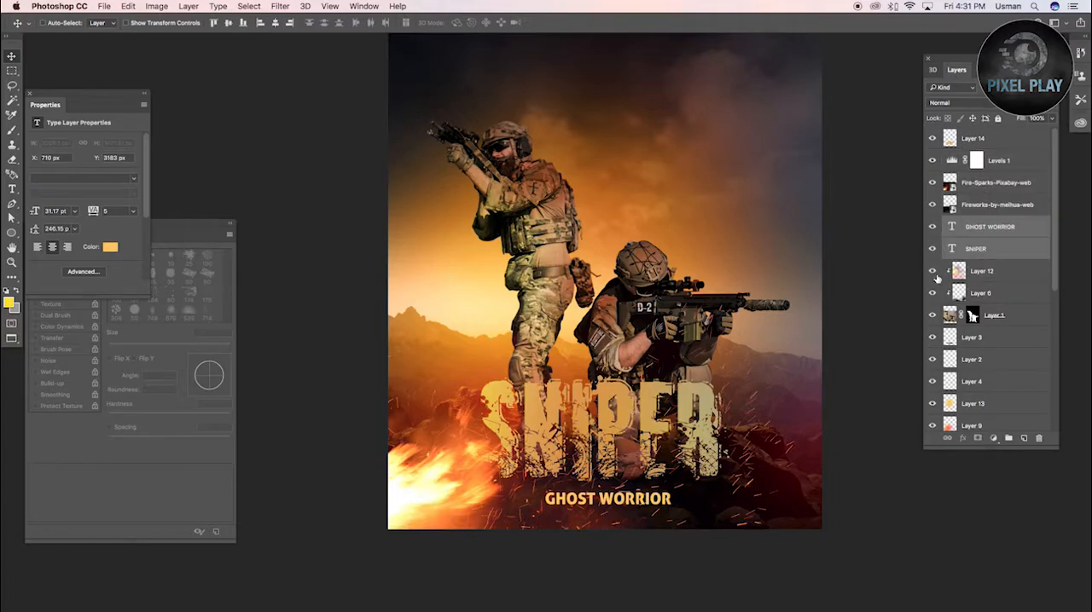
pyautogui.click(636, 508)
pyautogui.hotkey('ctrl', 't')
pyautogui.press('Escape')
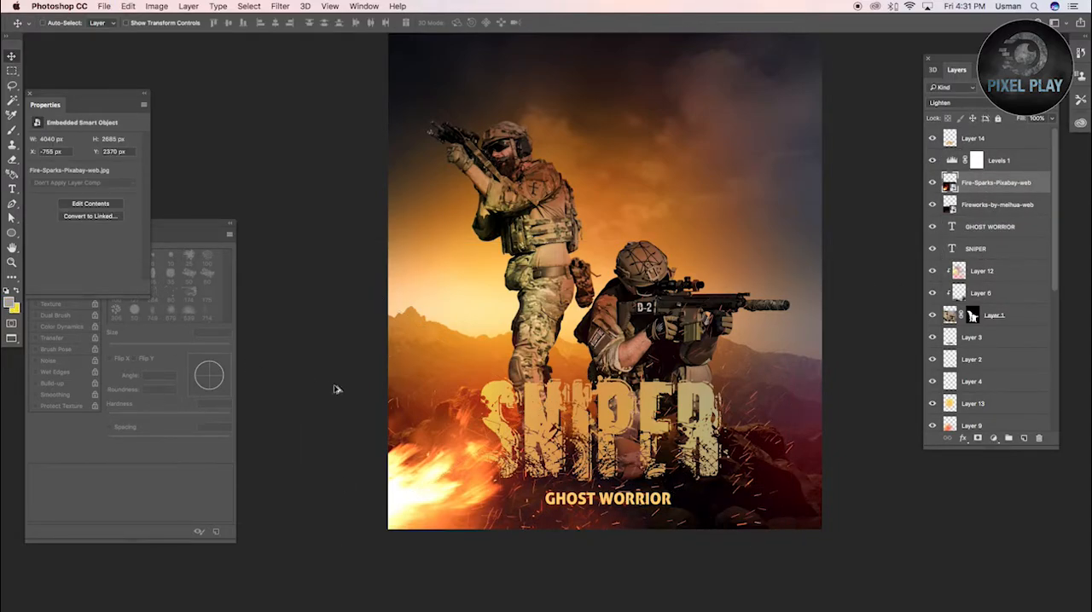
# Recolour the GHOST WORRIOR text with the muted pinkish-grey colour
pyautogui.click(975, 247)
pyautogui.click(987, 226)
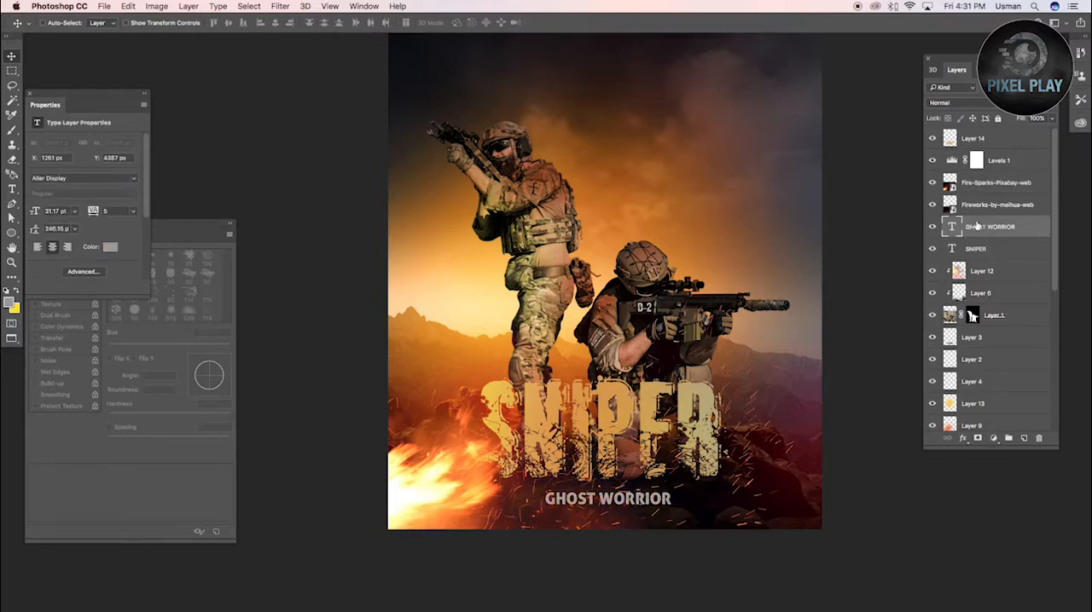
# Restore the orange colour of the GHOST WORRIOR text, reduce it to 23.22 pt and place a copy centred near the poster's top edge
pyautogui.hotkey('alt', 'BackSpace')
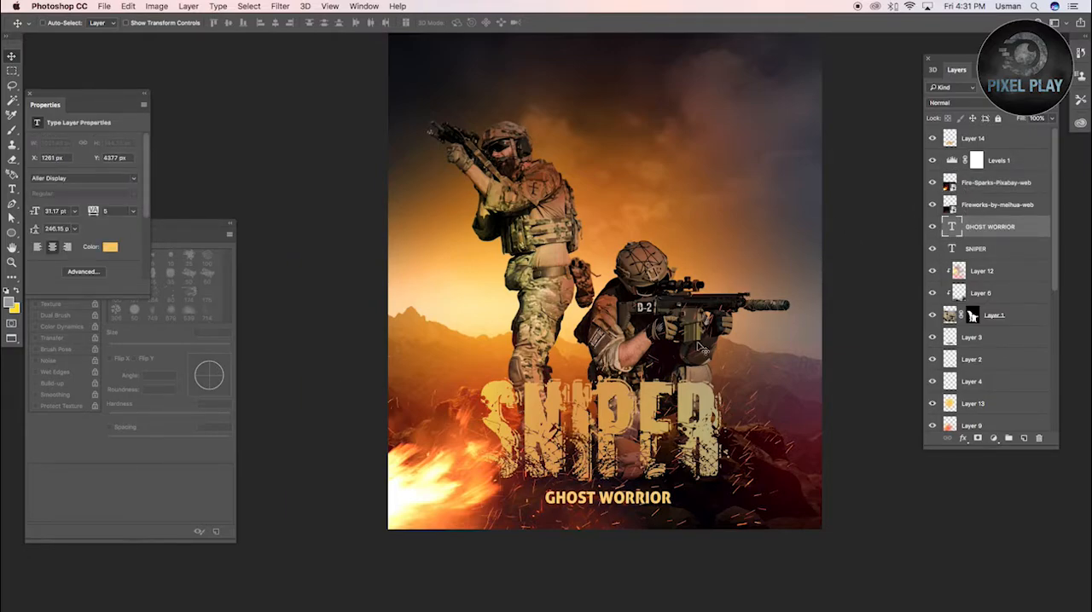
pyautogui.hotkey('ctrl', 't')
pyautogui.moveTo(673, 506); pyautogui.dragTo(607, 73)
pyautogui.press('Return')
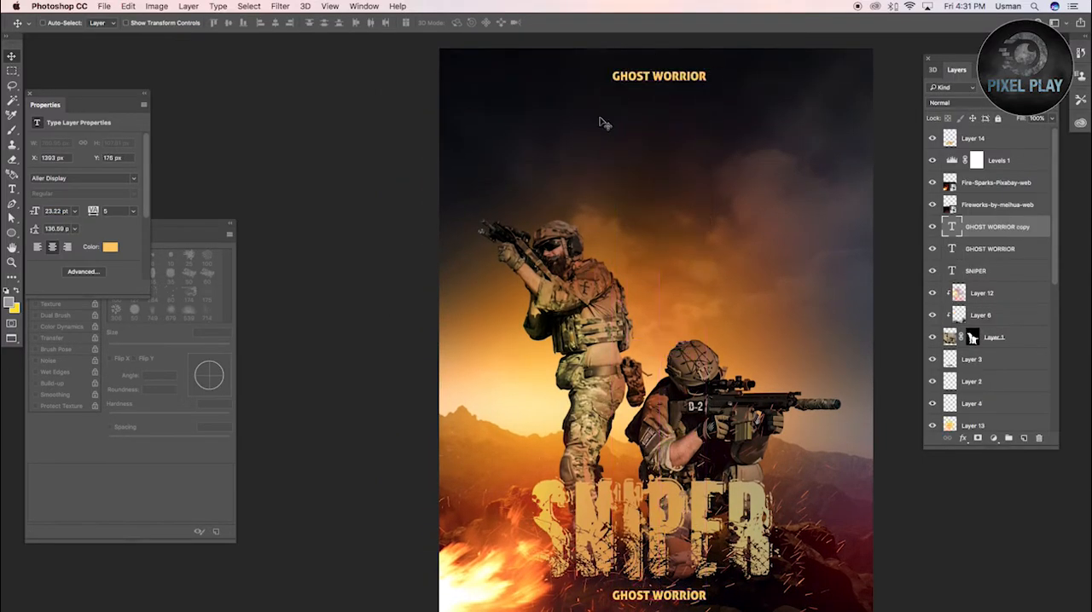
# Rewrite the top copy as an A FILM BY credit with the filmmaker's name, in muted grey at 16.77 pt with 305 tracking
pyautogui.press('t')
pyautogui.tripleClick(654, 77)
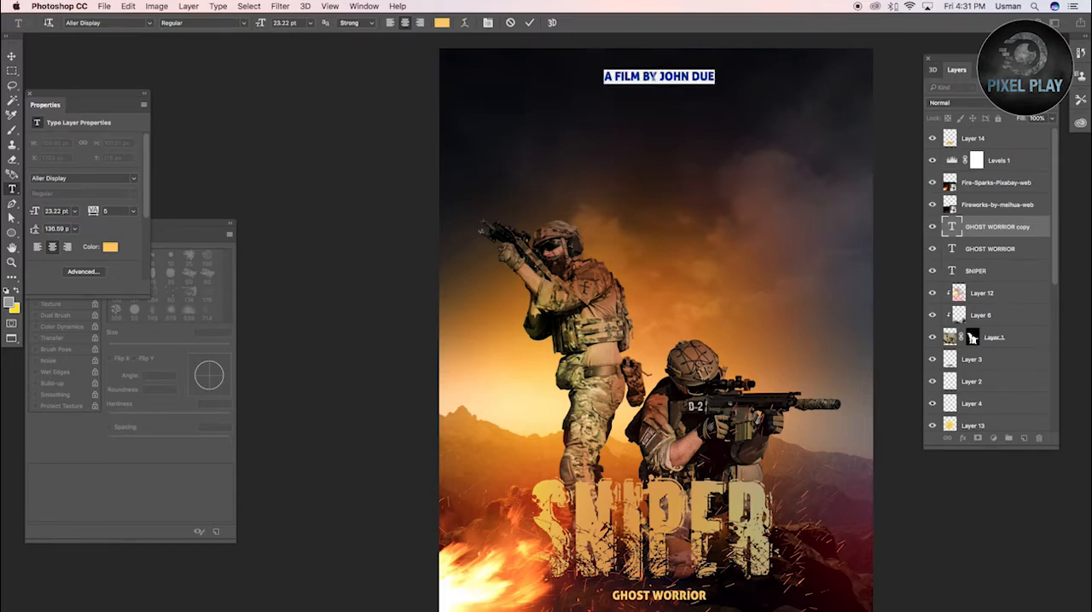
pyautogui.click(12, 57)
pyautogui.press('super+t')
pyautogui.moveTo(749, 72); pyautogui.dragTo(727, 75)
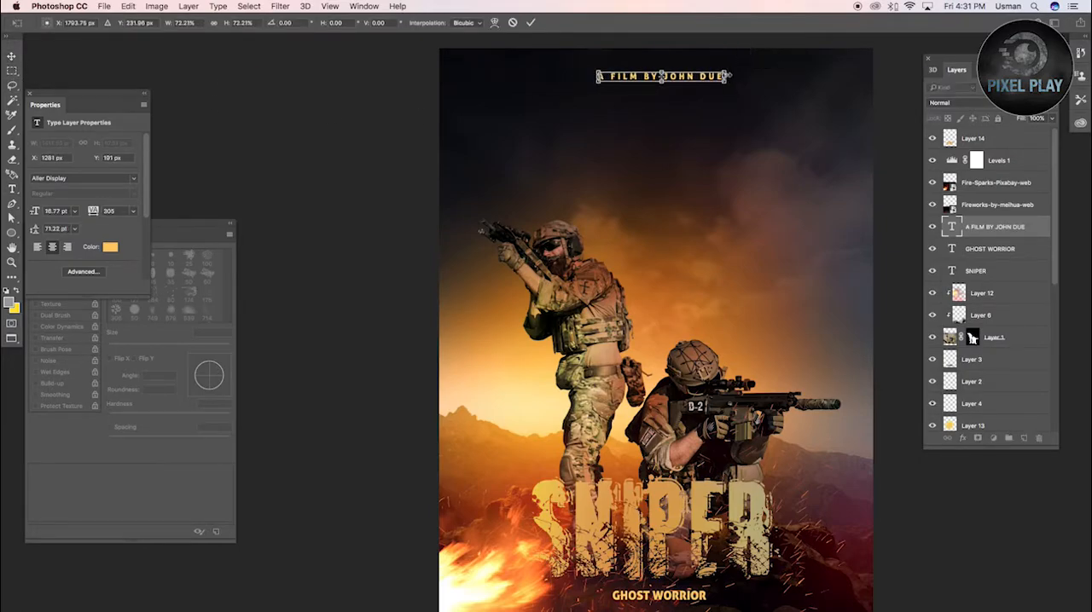
pyautogui.press('Return')
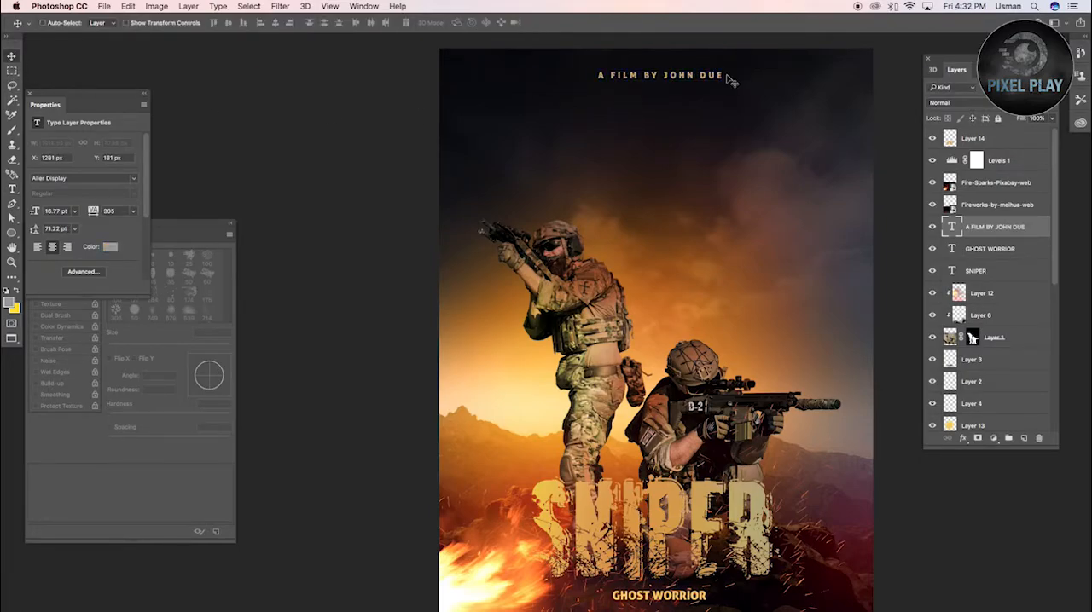
# Add a new layer directly above Layer 12 and prepare a soft black brush of 2298 px at 20% opacity
pyautogui.press('z')
pyautogui.press('super+0')
pyautogui.press('Tab')
pyautogui.press('super+minus')
pyautogui.press('super+0')
pyautogui.press('Tab')
pyautogui.click(990, 293)
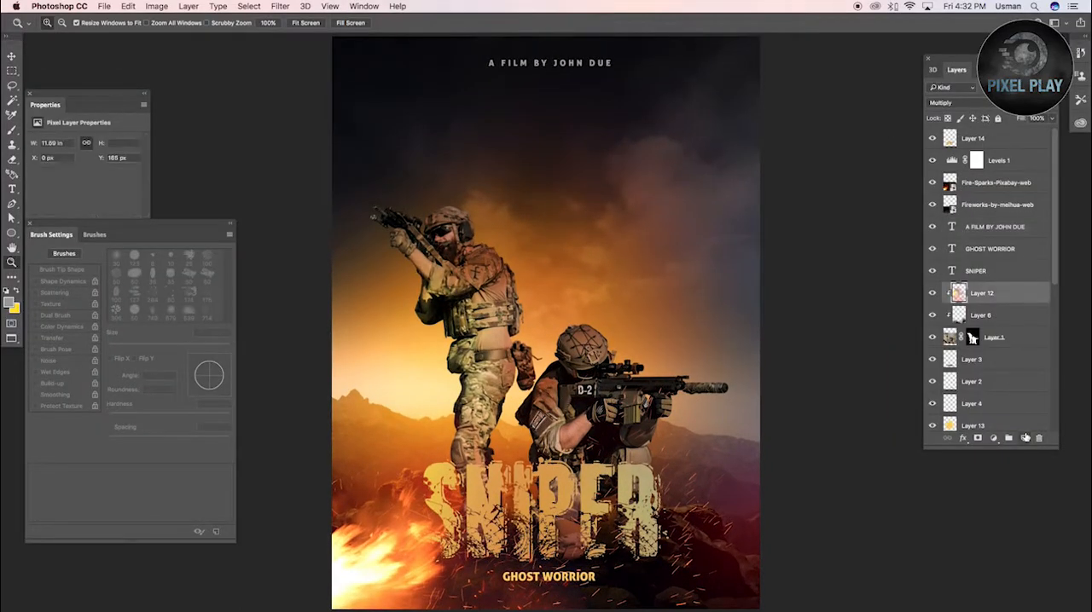
pyautogui.press('b')
pyautogui.press('d')
pyautogui.click(772, 158)
pyautogui.click(290, 367)
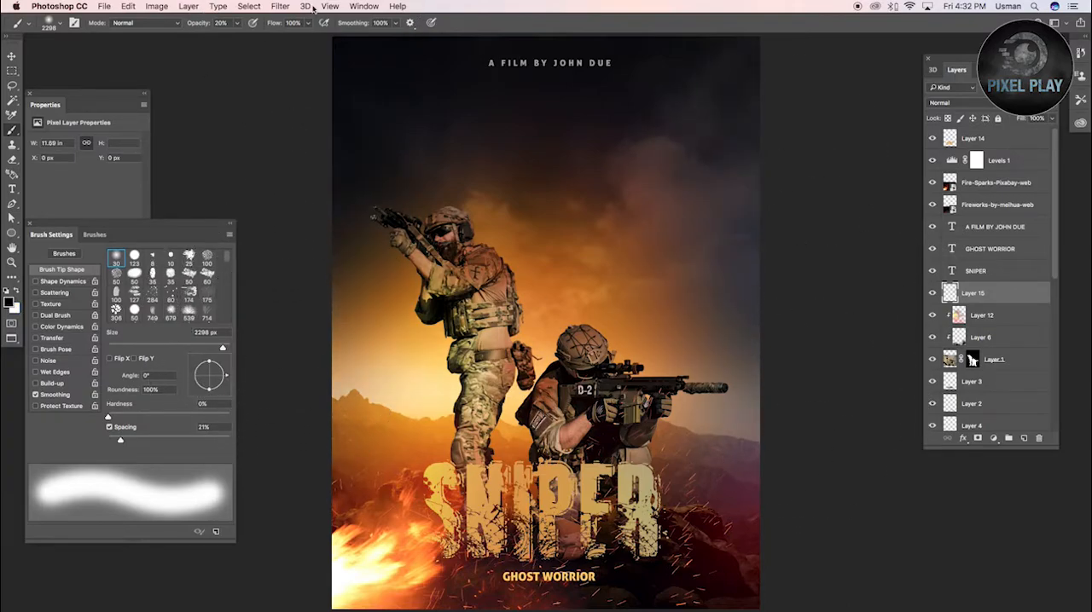
# Darken the poster's outer edges and lower right area on Layer 15 with very large soft black brush strokes
pyautogui.press('super+minus')
pyautogui.press('super+minus')
pyautogui.hscroll(1, 646, 556)
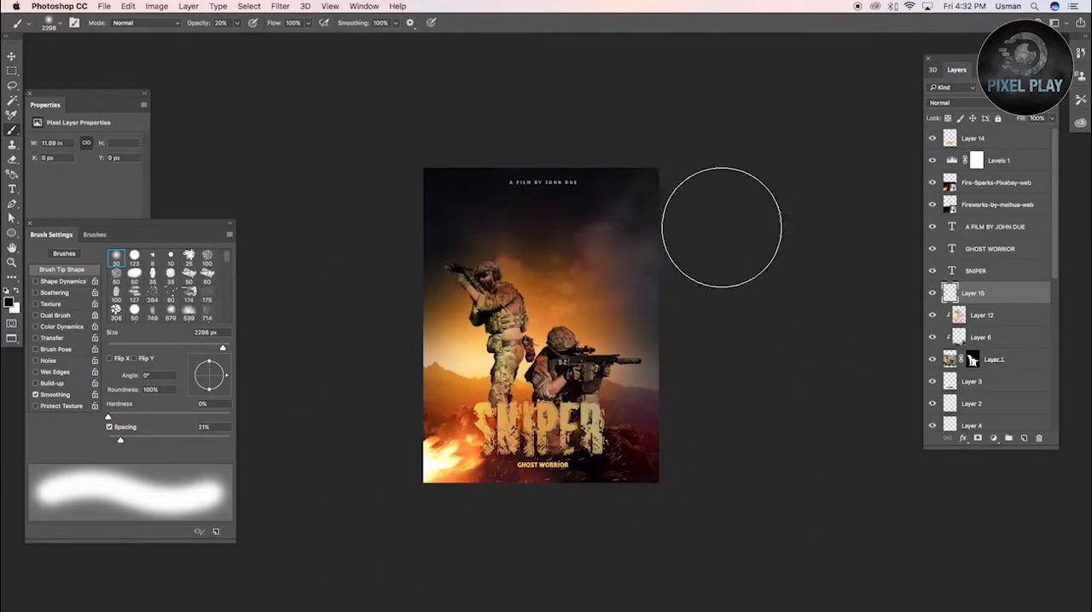
pyautogui.moveTo(710, 222); pyautogui.dragTo(710, 450)
pyautogui.keyDown('ctrl'); pyautogui.keyDown('alt'); pyautogui.moveTo(633, 225); pyautogui.dragTo(655, 222); pyautogui.keyUp('alt'); pyautogui.keyUp('ctrl')
pyautogui.click(655, 222)
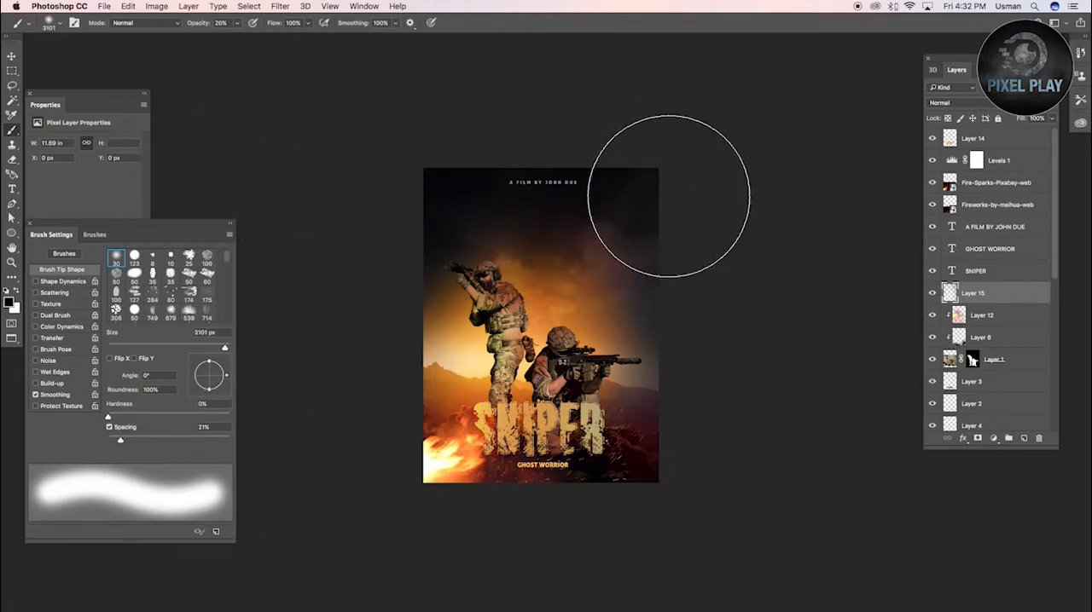
pyautogui.hscroll(-1, 722, 404)
pyautogui.scroll(-1, 790, 539)
pyautogui.rightClick(737, 408)
pyautogui.click(691, 392)
pyautogui.moveTo(577, 349)
pyautogui.keyDown('ctrl'); pyautogui.keyDown('alt'); pyautogui.mouseDown()
pyautogui.moveTo(621, 349)
pyautogui.moveTo(593, 349)
pyautogui.mouseUp(); pyautogui.keyUp('alt'); pyautogui.keyUp('ctrl')
pyautogui.press('z')
pyautogui.click(751, 516)
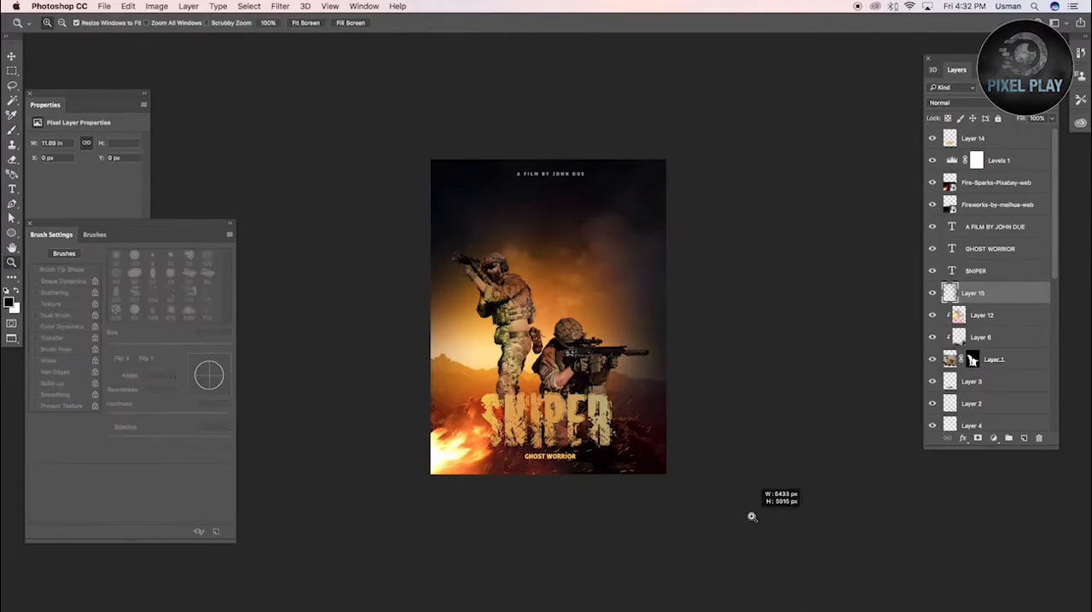
# Paint reddish-orange shading over the soldiers on the clipped Layer 12 with a soft 1873 px brush
pyautogui.press('super+0')
pyautogui.press('Tab')
pyautogui.press('super+0')
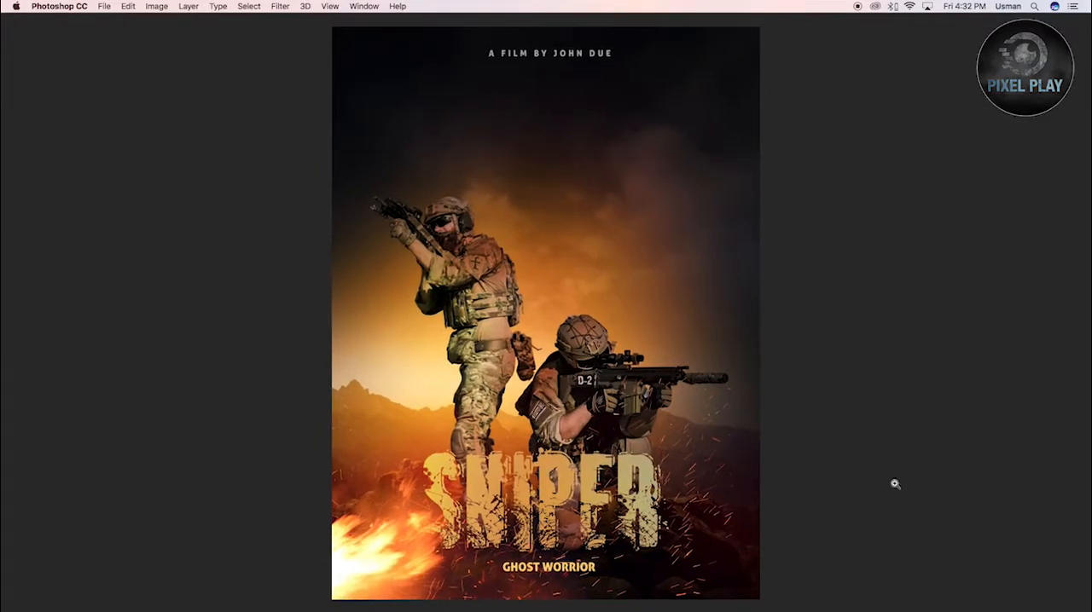
pyautogui.press('Tab')
pyautogui.scroll(-5, 968, 241)
pyautogui.click(955, 219)
pyautogui.click(955, 196)
pyautogui.press('b')
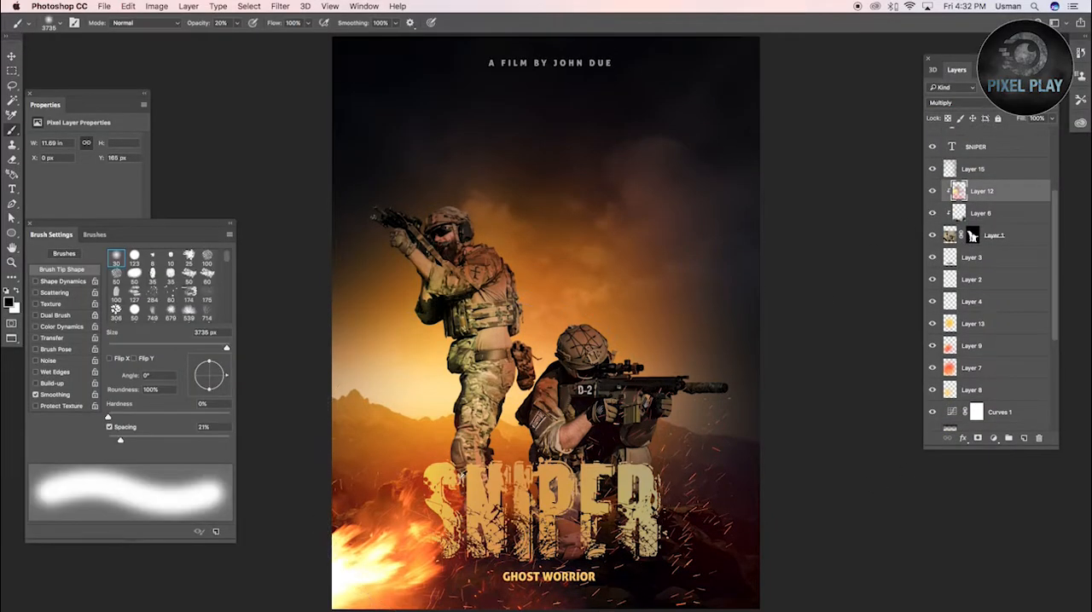
pyautogui.keyDown('alt'); pyautogui.click(455, 497); pyautogui.keyUp('alt')
pyautogui.moveTo(471, 429); pyautogui.dragTo(384, 436)
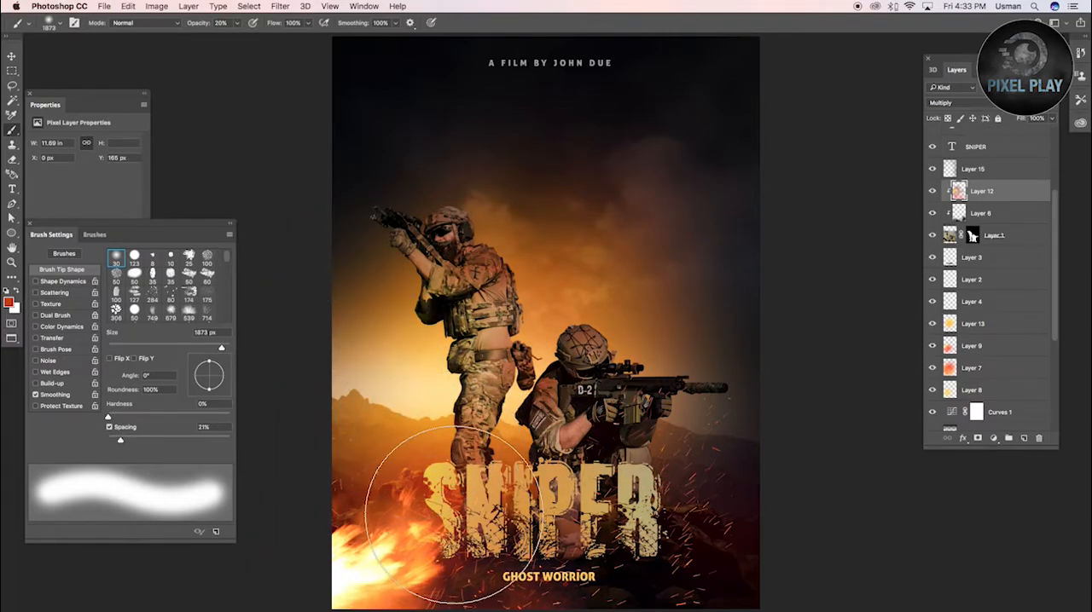
# Add a Curves adjustment above Layer 14, raise input 98 to output 155, and invert its mask to black
pyautogui.scroll(3, 986, 150)
pyautogui.click(981, 138)
pyautogui.click(993, 437)
pyautogui.click(1012, 506)
pyautogui.moveTo(84, 214); pyautogui.dragTo(84, 197)
pyautogui.hotkey('ctrl', 'i')
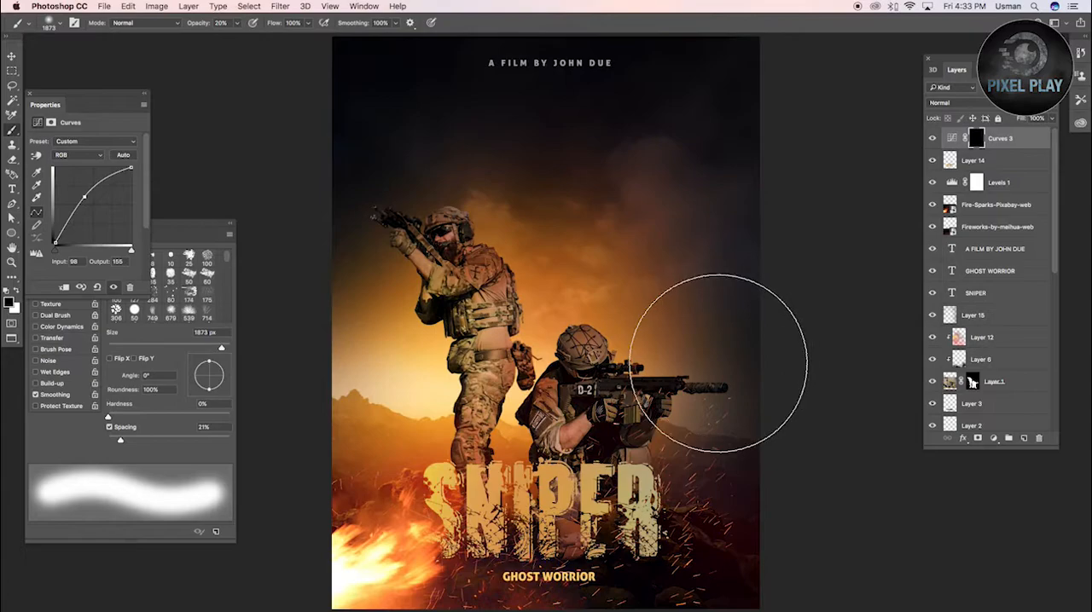
# Load the Layer 1 mask as a selection and target the Curves 3 mask with a soft brush at 100% opacity
pyautogui.moveTo(665, 366)
pyautogui.mouseDown()
pyautogui.moveTo(579, 357)
pyautogui.moveTo(677, 365)
pyautogui.moveTo(717, 383)
pyautogui.mouseUp()
pyautogui.press('0')
pyautogui.moveTo(717, 383); pyautogui.dragTo(657, 386)
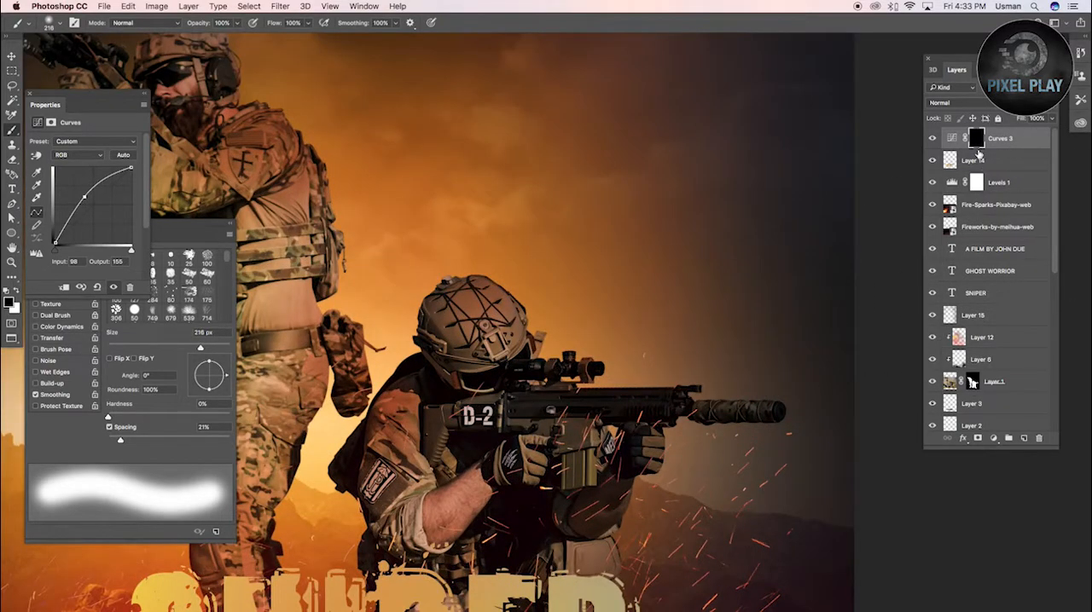
pyautogui.click(987, 138)
pyautogui.keyDown('alt'); pyautogui.click(983, 148); pyautogui.keyUp('alt')
pyautogui.keyDown('super'); pyautogui.click(973, 381); pyautogui.keyUp('super')
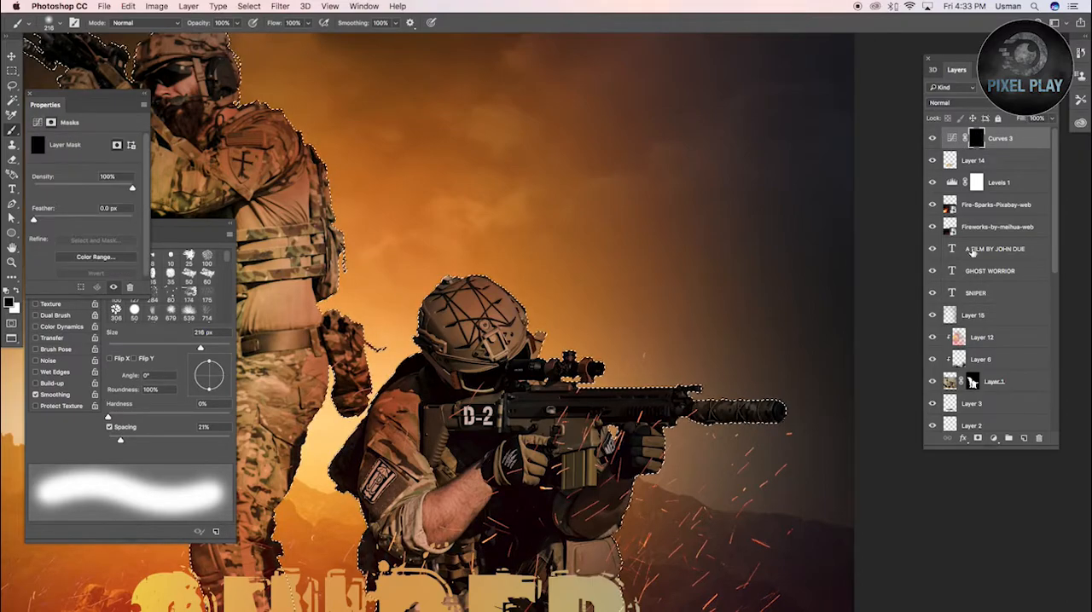
# Paint white on the Curves 3 mask over the kneeling soldier's helmet, rifle and forearm with a 182 px brush
pyautogui.moveTo(517, 322); pyautogui.dragTo(547, 322)
pyautogui.click(472, 344)
pyautogui.moveTo(575, 398); pyautogui.dragTo(533, 401)
pyautogui.moveTo(496, 536); pyautogui.dragTo(510, 537)
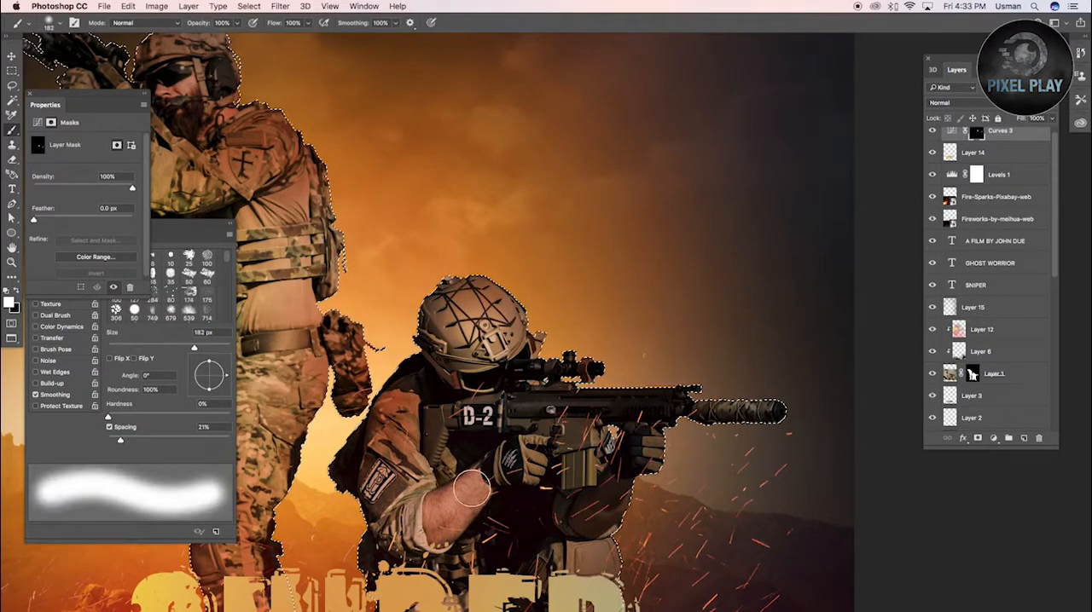
pyautogui.click(455, 505)
# Brighten the standing soldier's head, arms and upper body by painting white on the Curves 3 mask
pyautogui.moveTo(538, 299); pyautogui.dragTo(811, 346)
pyautogui.click(399, 179)
pyautogui.moveTo(447, 131); pyautogui.dragTo(472, 131)
pyautogui.click(448, 132)
pyautogui.moveTo(383, 135); pyautogui.dragTo(352, 134)
pyautogui.moveTo(312, 102); pyautogui.dragTo(299, 89)
pyautogui.moveTo(533, 418)
pyautogui.mouseDown()
pyautogui.moveTo(555, 259)
pyautogui.moveTo(599, 273)
pyautogui.mouseUp()
pyautogui.click(573, 256)
pyautogui.scroll(-2, 607, 282)
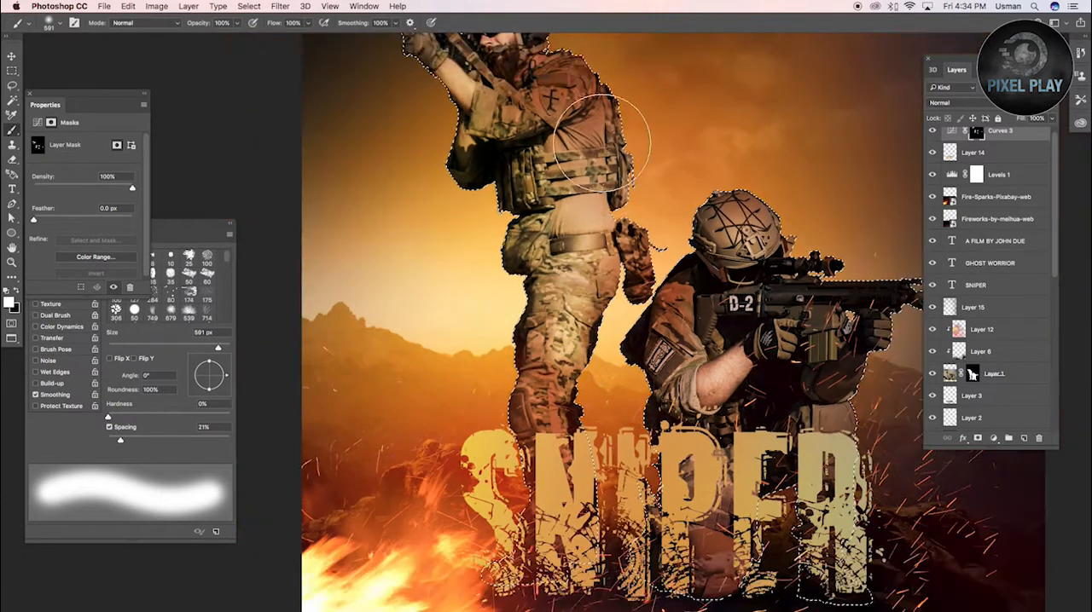
# Extend the white painting on the Curves 3 mask over the standing soldier's torso and legs and the kneeling soldier's body
pyautogui.moveTo(604, 134); pyautogui.dragTo(606, 287)
pyautogui.moveTo(504, 273); pyautogui.dragTo(345, 165)
pyautogui.moveTo(649, 381); pyautogui.dragTo(602, 381)
pyautogui.moveTo(720, 383); pyautogui.dragTo(739, 372)
pyautogui.moveTo(726, 426)
pyautogui.mouseDown()
pyautogui.moveTo(706, 445)
pyautogui.moveTo(779, 467)
pyautogui.moveTo(704, 423)
pyautogui.moveTo(791, 378)
pyautogui.moveTo(711, 395)
pyautogui.mouseUp()
pyautogui.moveTo(638, 410); pyautogui.dragTo(662, 410)
pyautogui.click(639, 404)
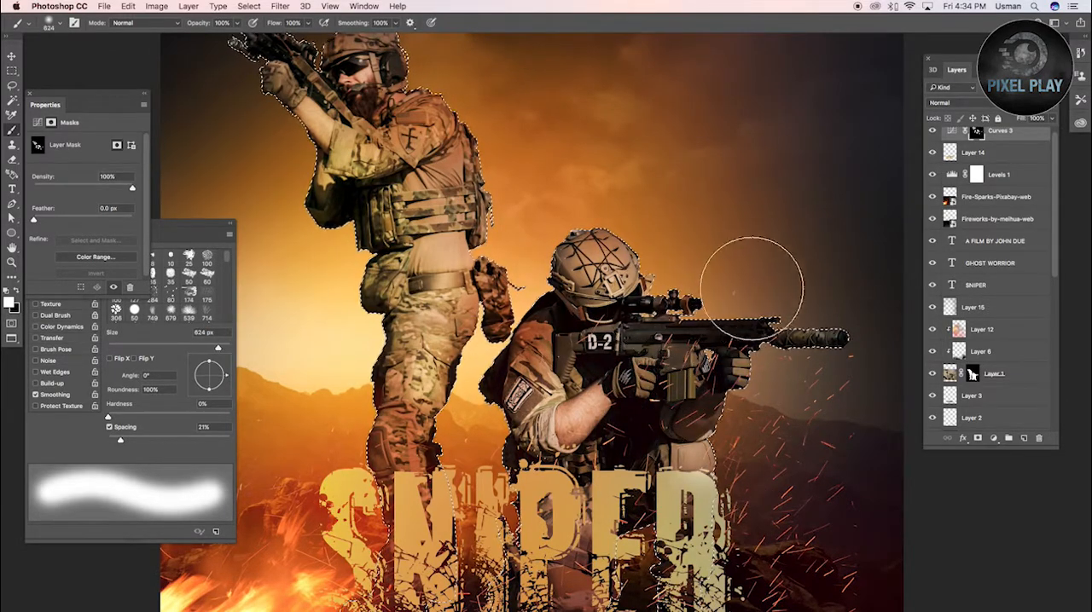
# Finish brightening the soldiers on the Curves 3 mask with an 862 px brush and clear the selection
pyautogui.press('super+minus')
pyautogui.press('super+minus')
pyautogui.moveTo(413, 220); pyautogui.dragTo(425, 220)
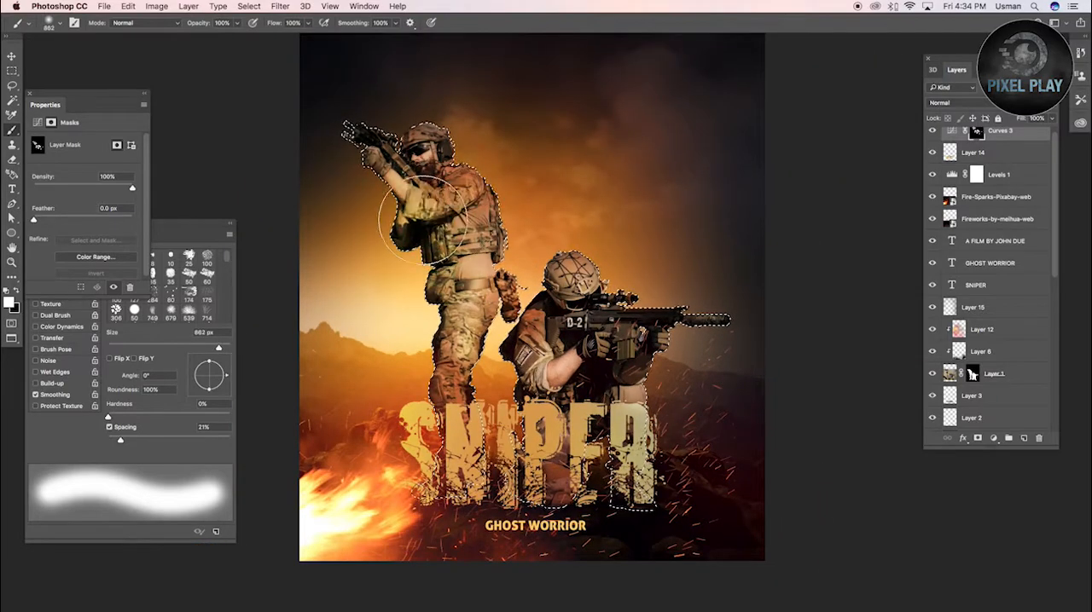
pyautogui.press('super+minus')
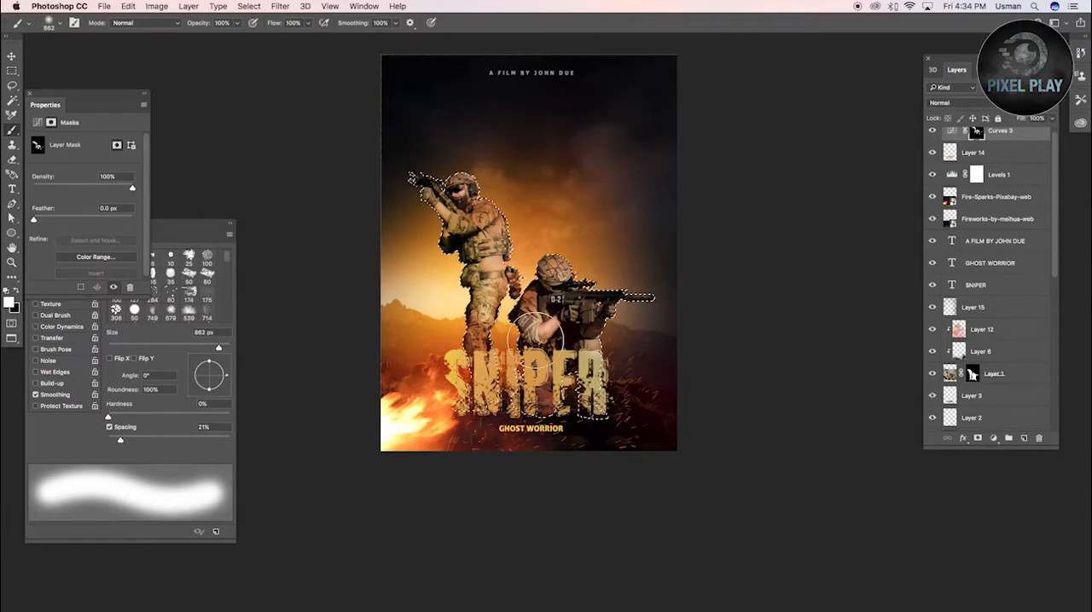
pyautogui.press('super+d')
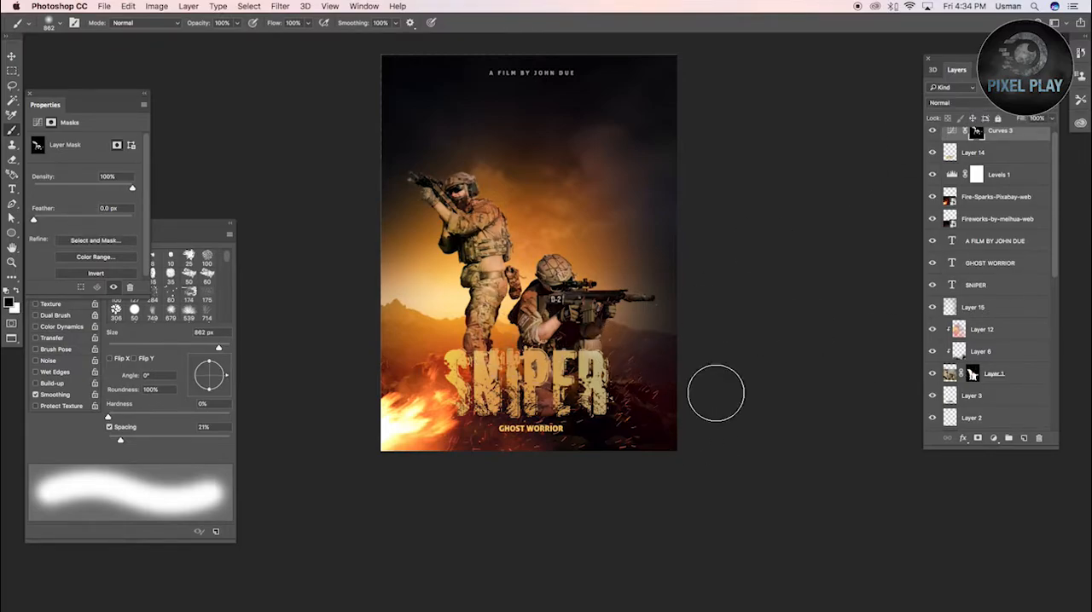
# Add another Curves adjustment directly above Curves 3 and raise its highlights from input 173 to output 182
pyautogui.scroll(5, 421, 158)
pyautogui.scroll(-6, 431, 159)
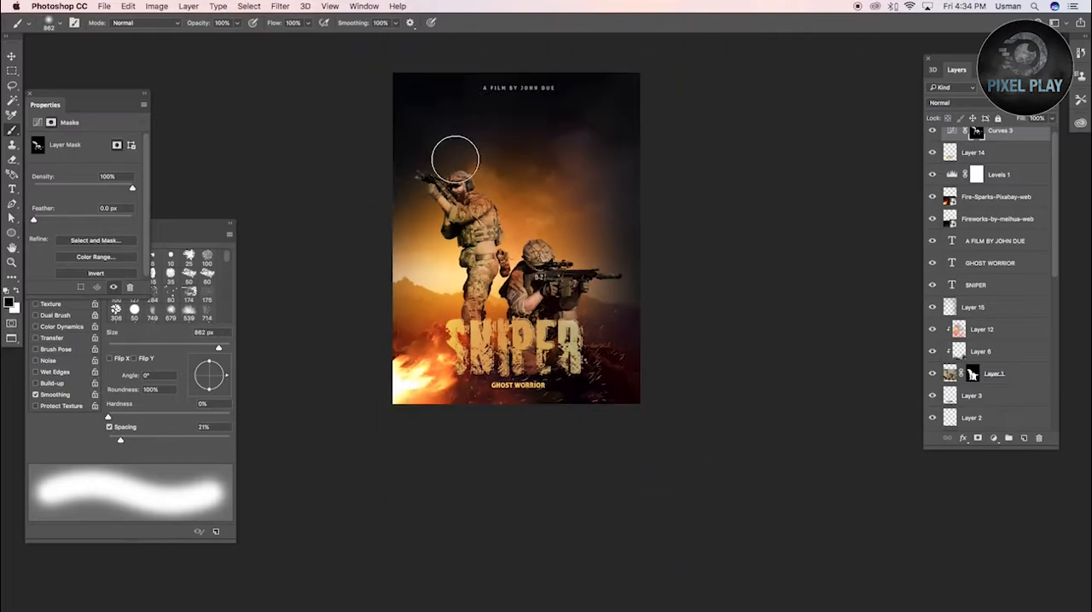
pyautogui.scroll(3, 455, 163)
pyautogui.click(1007, 136)
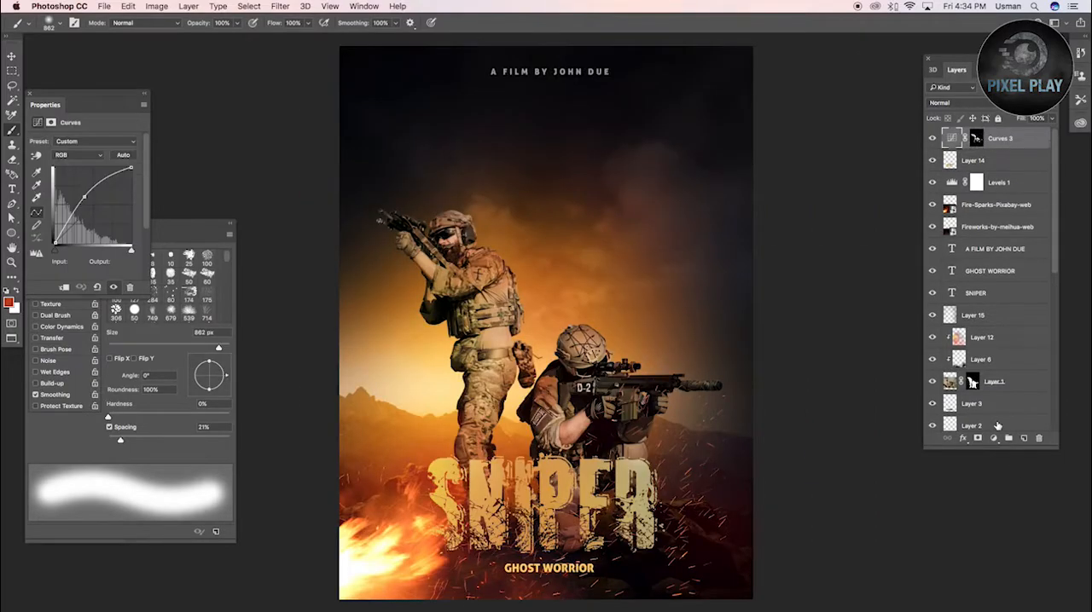
pyautogui.click(992, 438)
pyautogui.click(1024, 508)
pyautogui.moveTo(106, 192); pyautogui.dragTo(106, 188)
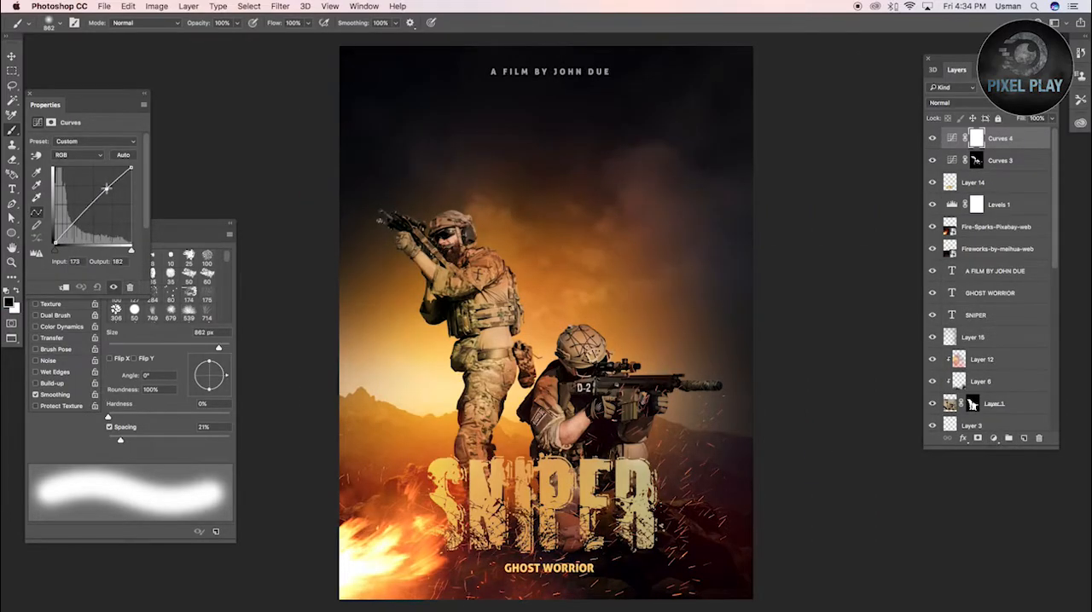